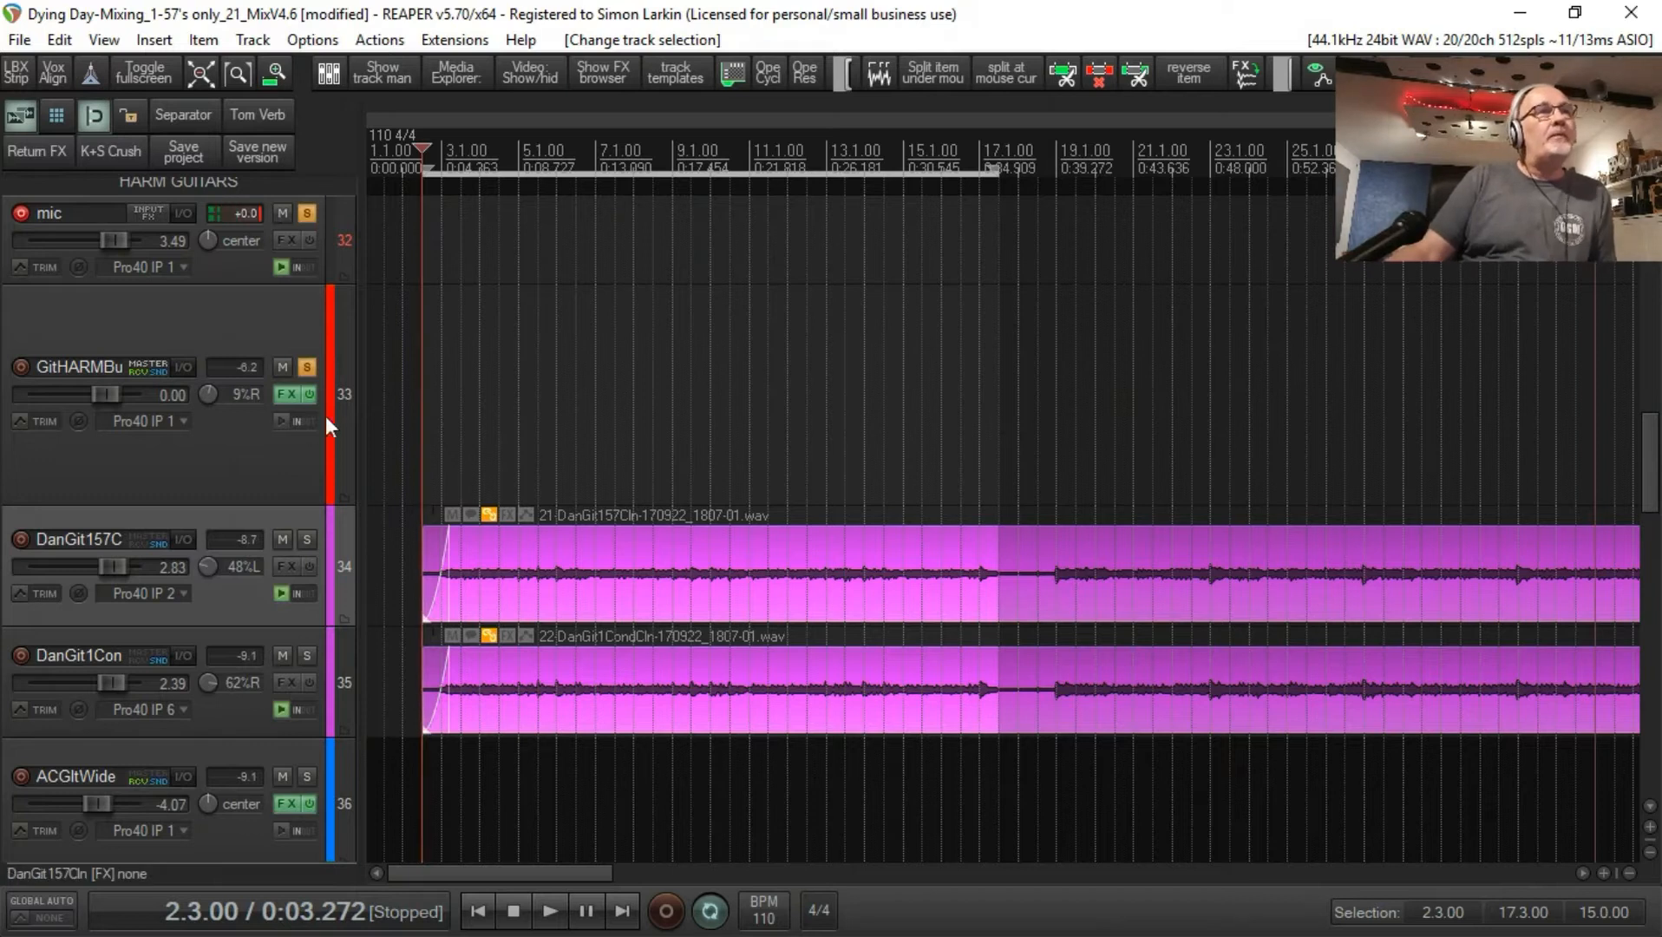
Step: Inspect the GitHARMBuss track's ReaEQ and Virtual Mix Rack effects, and its routing sends and receives
{"action": "left_click", "coordinate": [246, 458]}
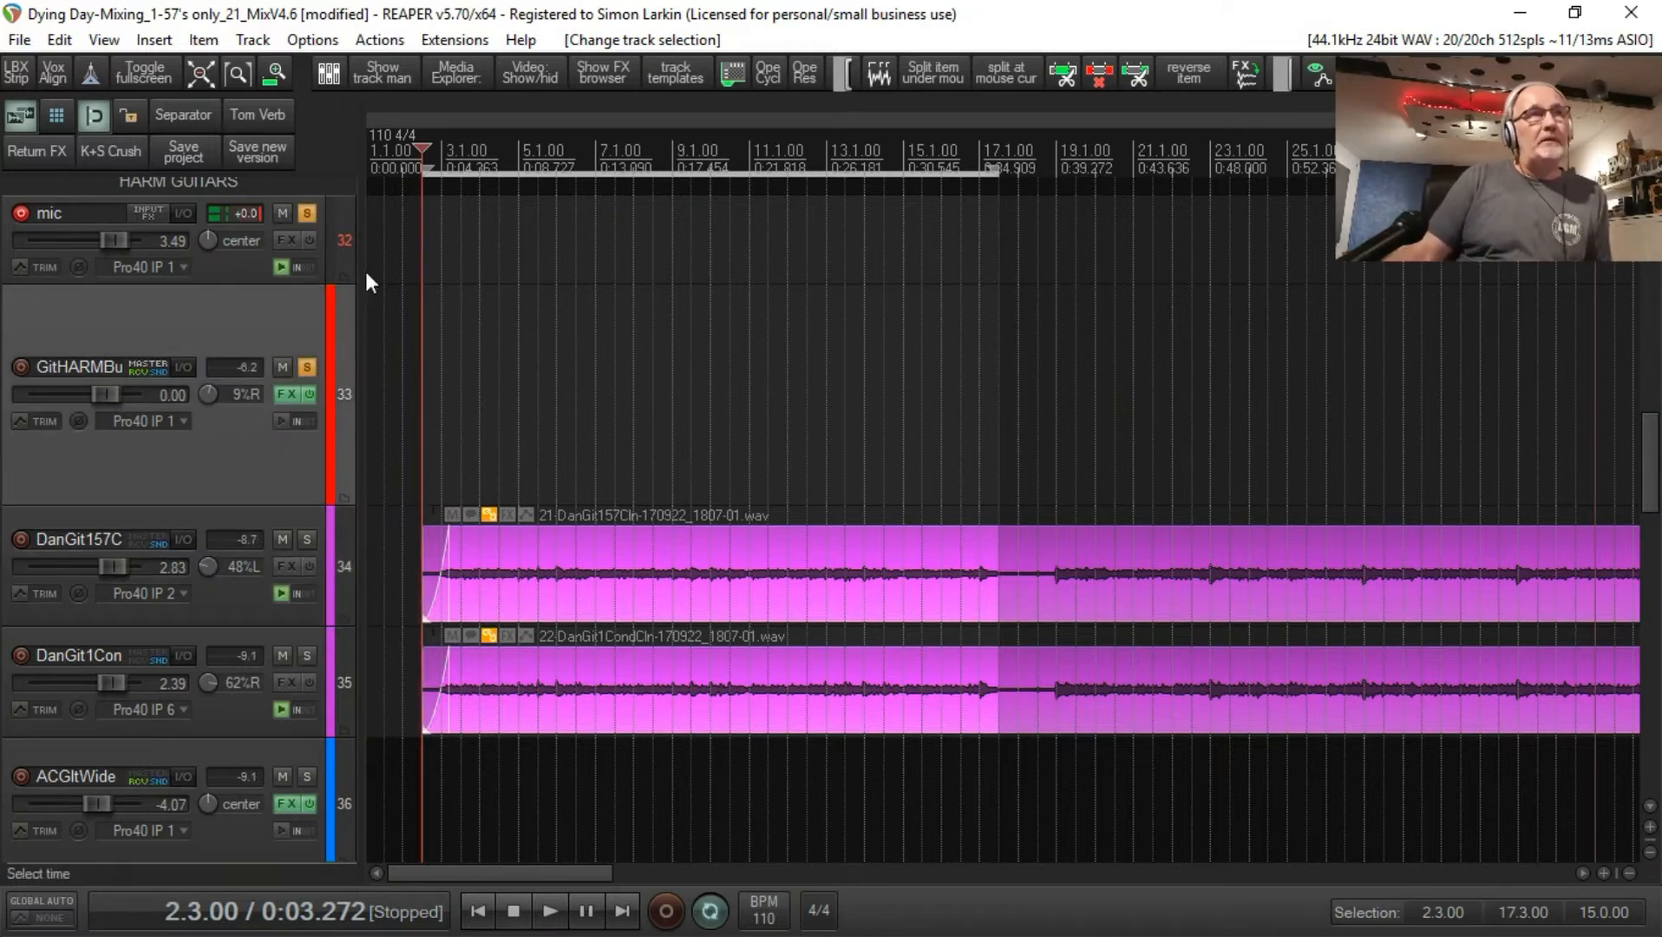
{"action": "left_click", "coordinate": [282, 397]}
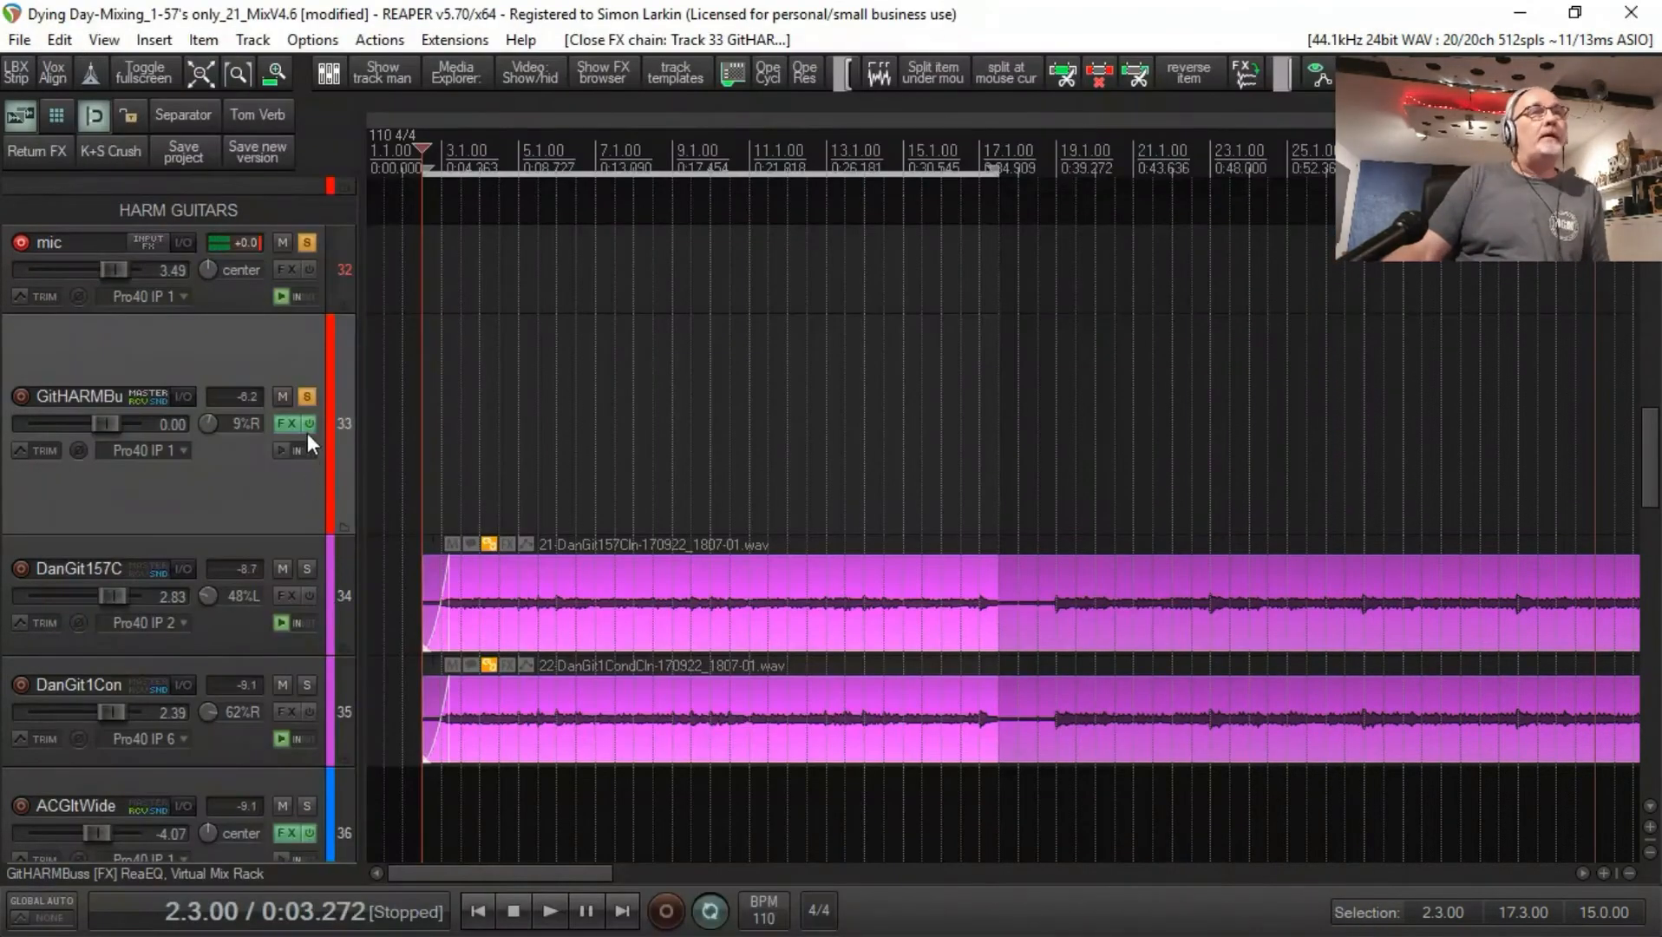
{"action": "left_click", "coordinate": [287, 424]}
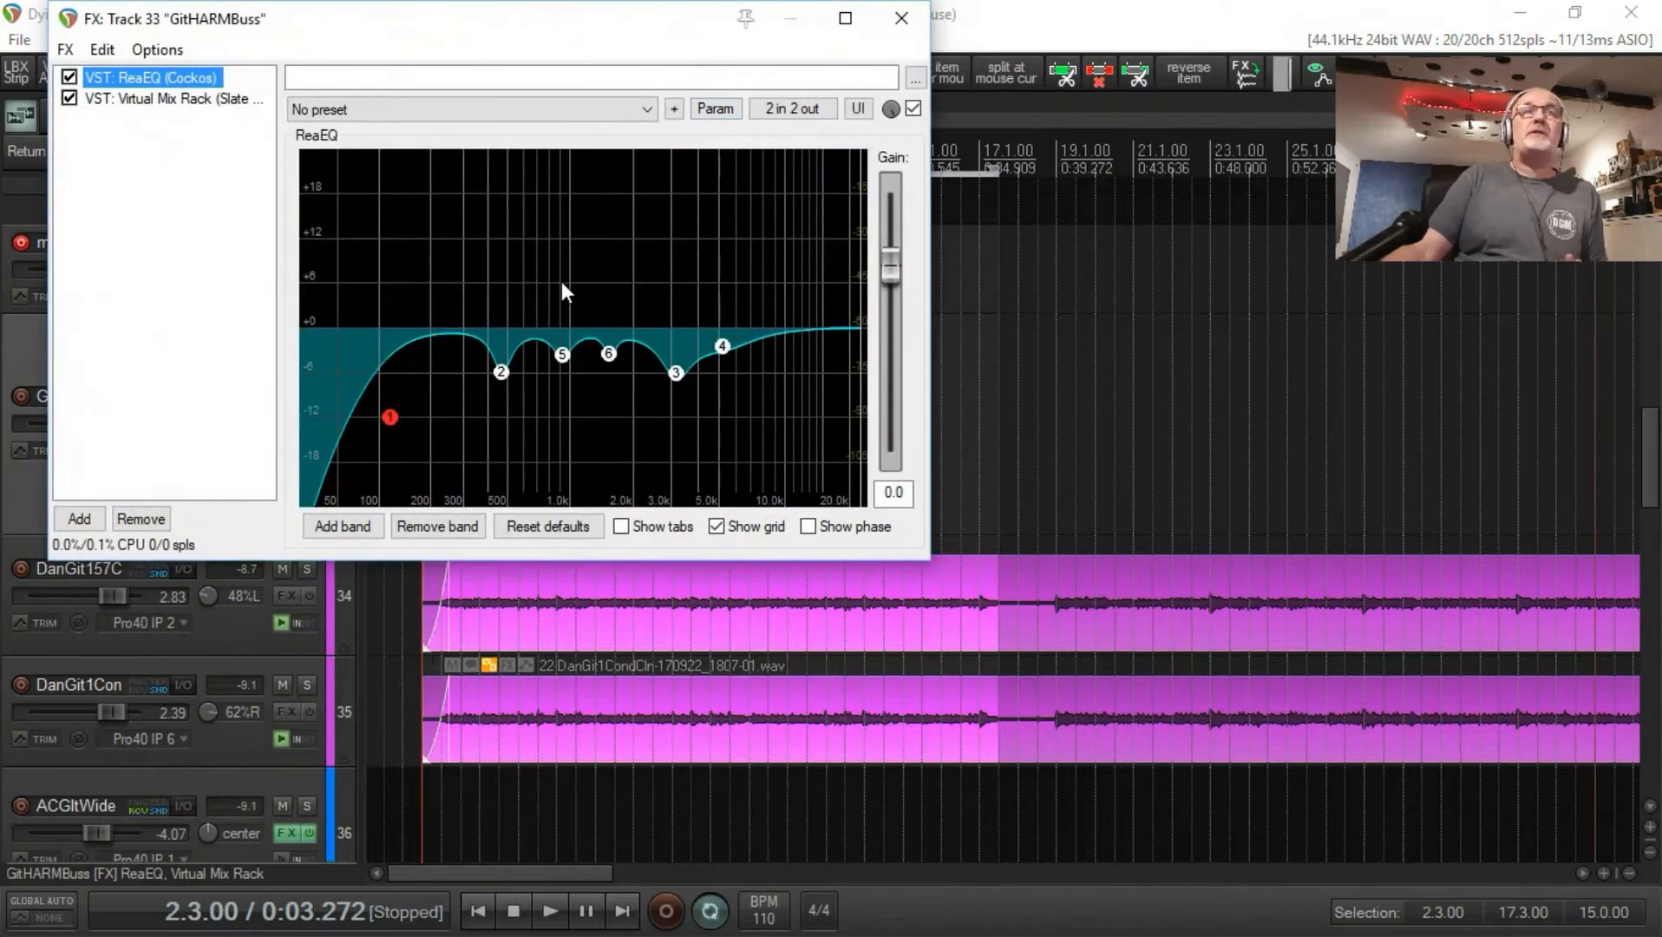
{"action": "left_click", "coordinate": [178, 98]}
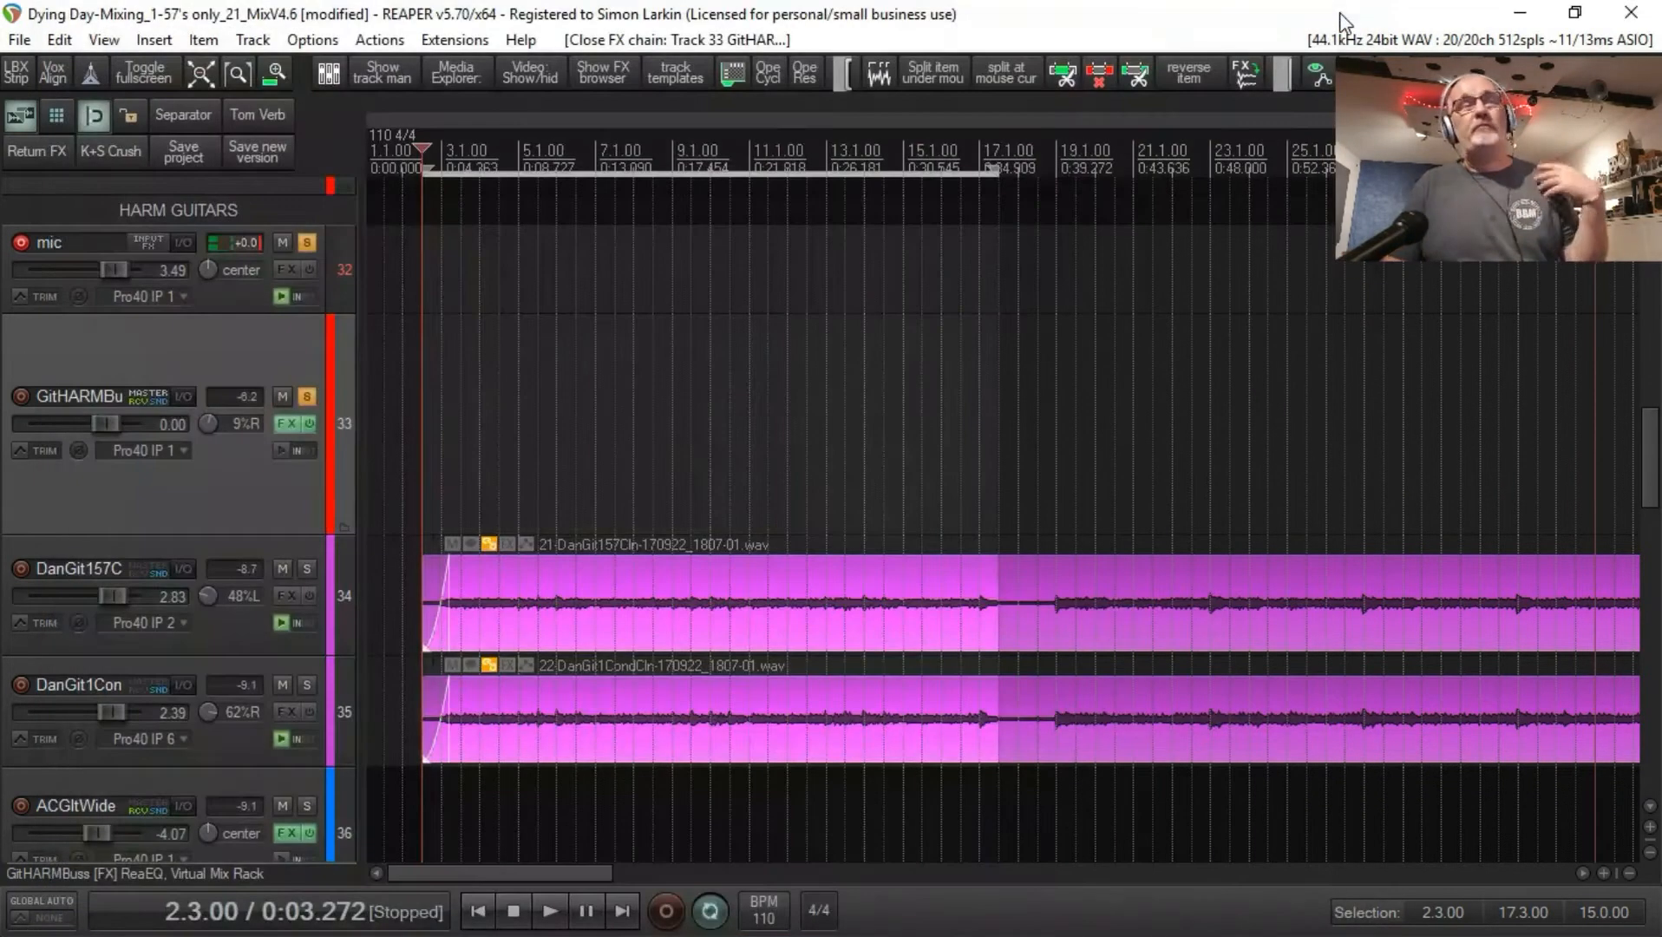
{"action": "left_click", "coordinate": [1337, 16]}
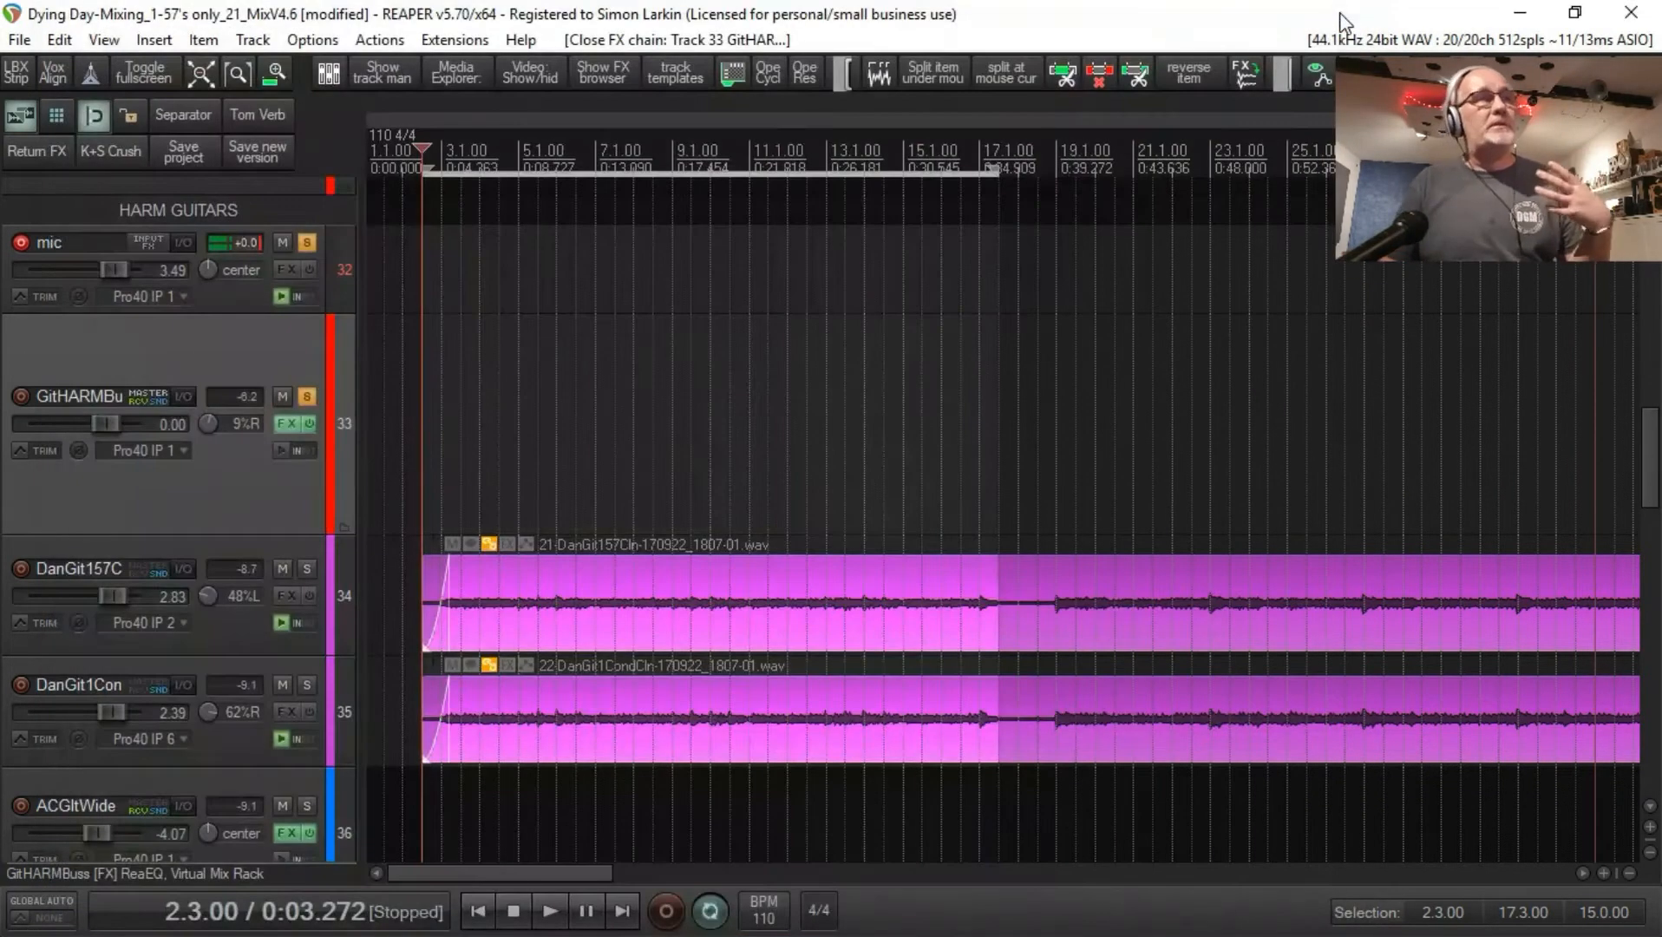
{"action": "left_click", "coordinate": [194, 395]}
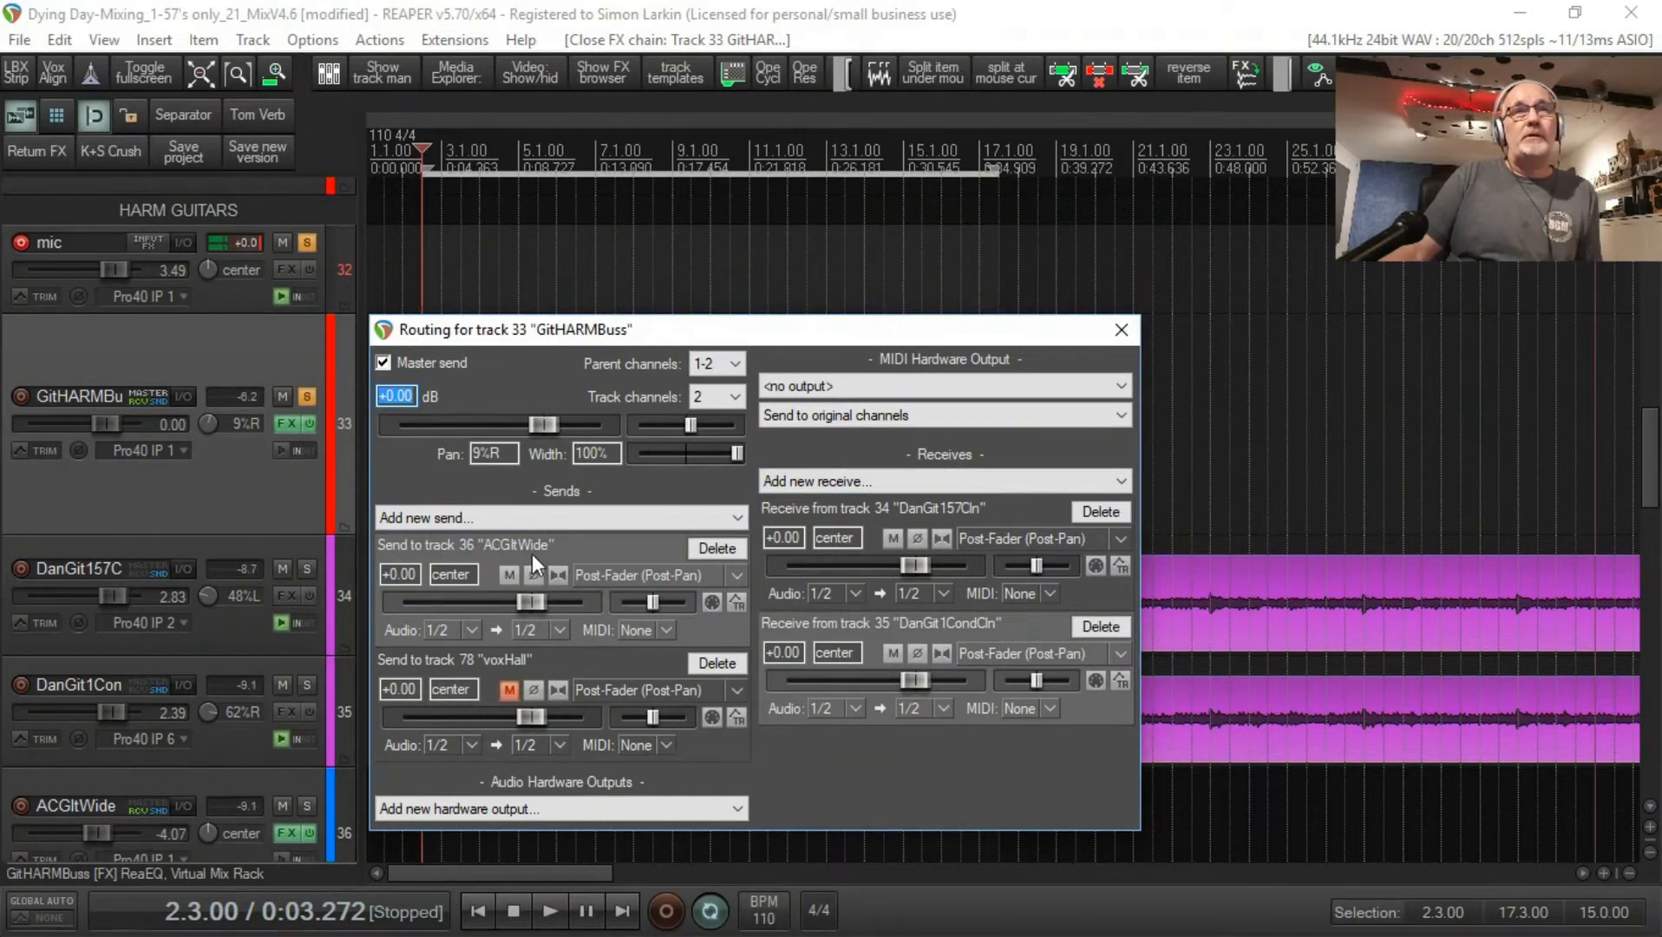
{"action": "left_click", "coordinate": [1122, 330]}
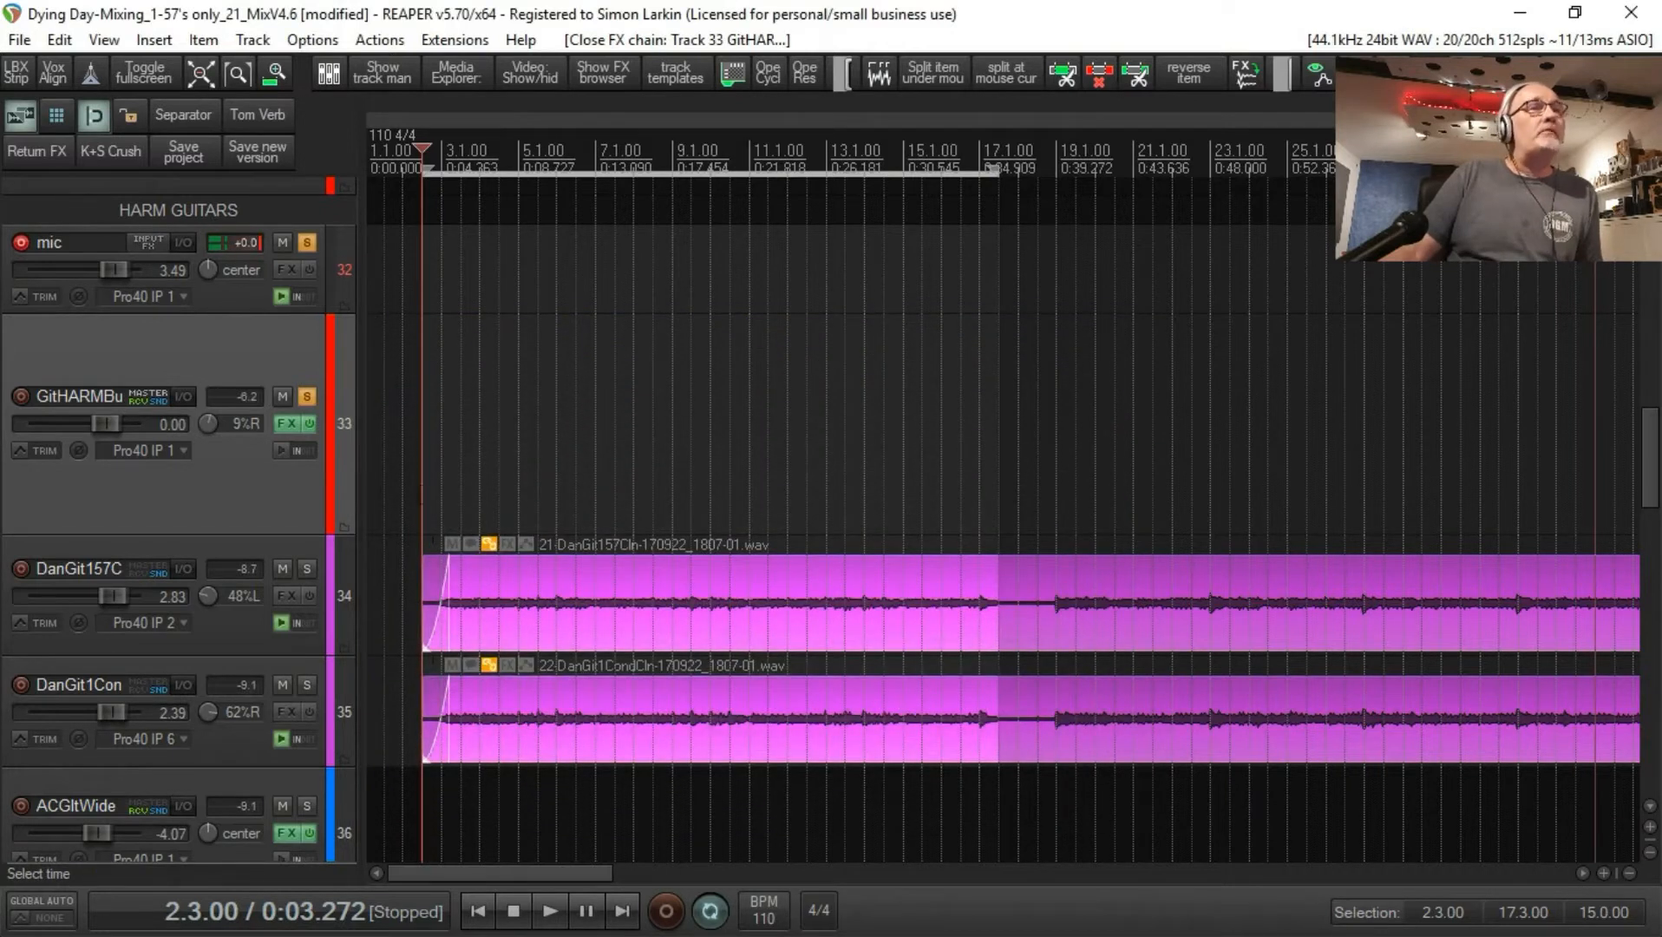
Step: Review the ACGltWide track's Repeater delay and the 8x Mono to 1x Stereo Mixer with its pin connections
{"action": "scroll", "coordinate": [331, 489], "scroll_direction": "down", "scroll_amount": 1}
{"action": "scroll", "coordinate": [332, 489], "scroll_direction": "down", "scroll_amount": 4}
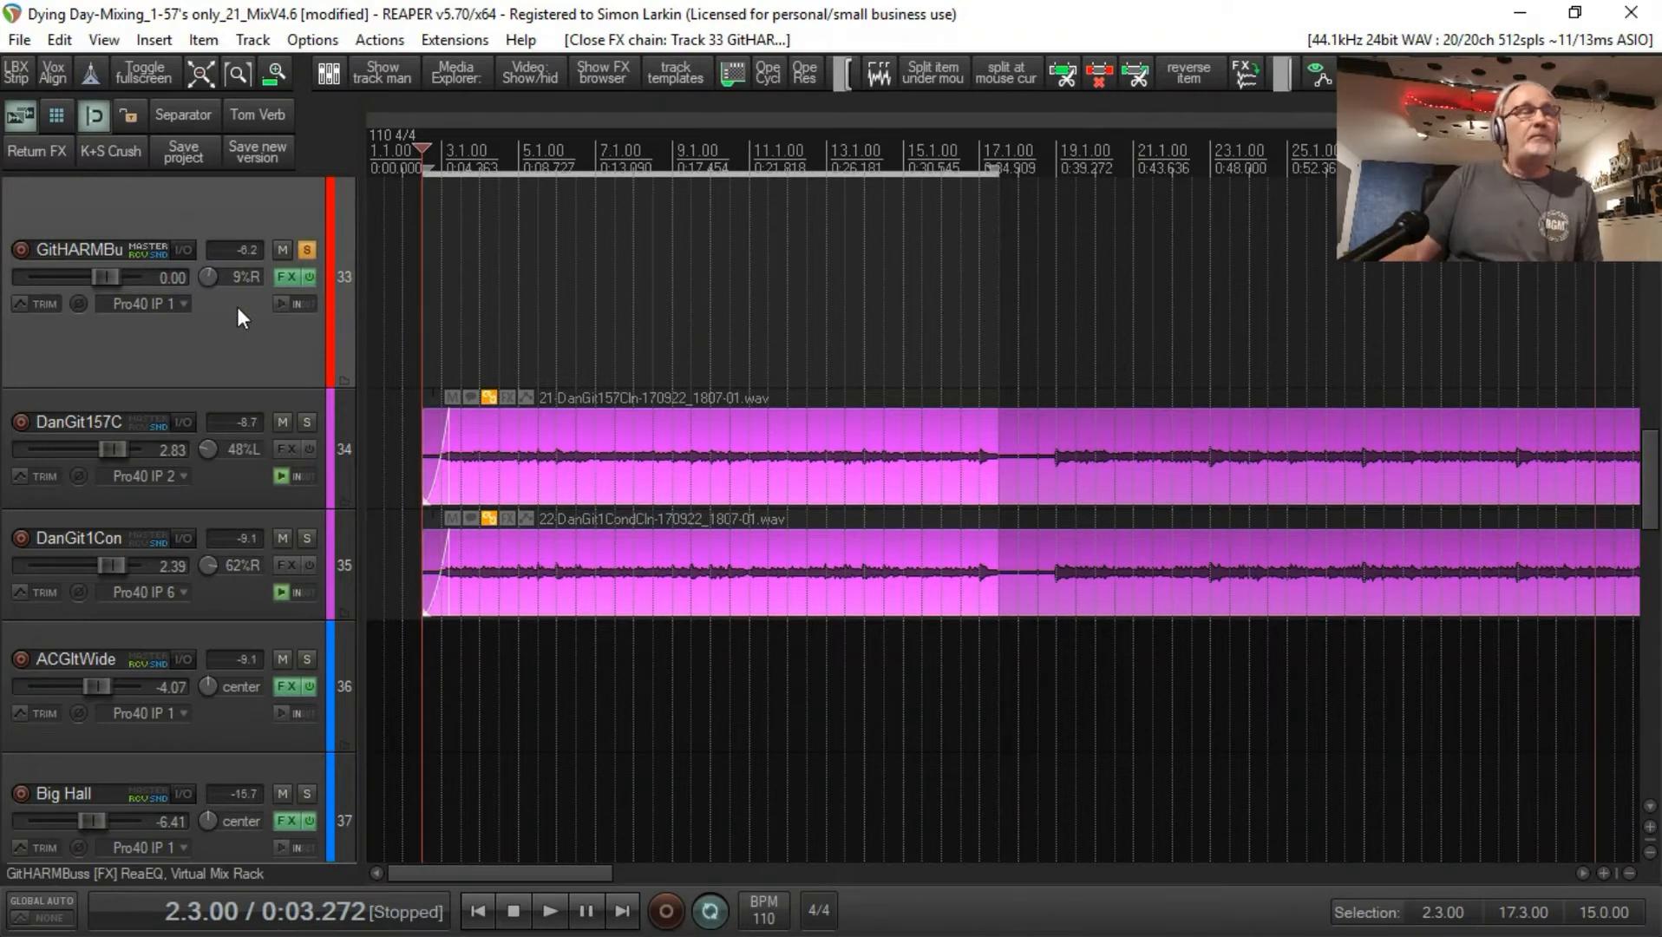
{"action": "left_click", "coordinate": [267, 736]}
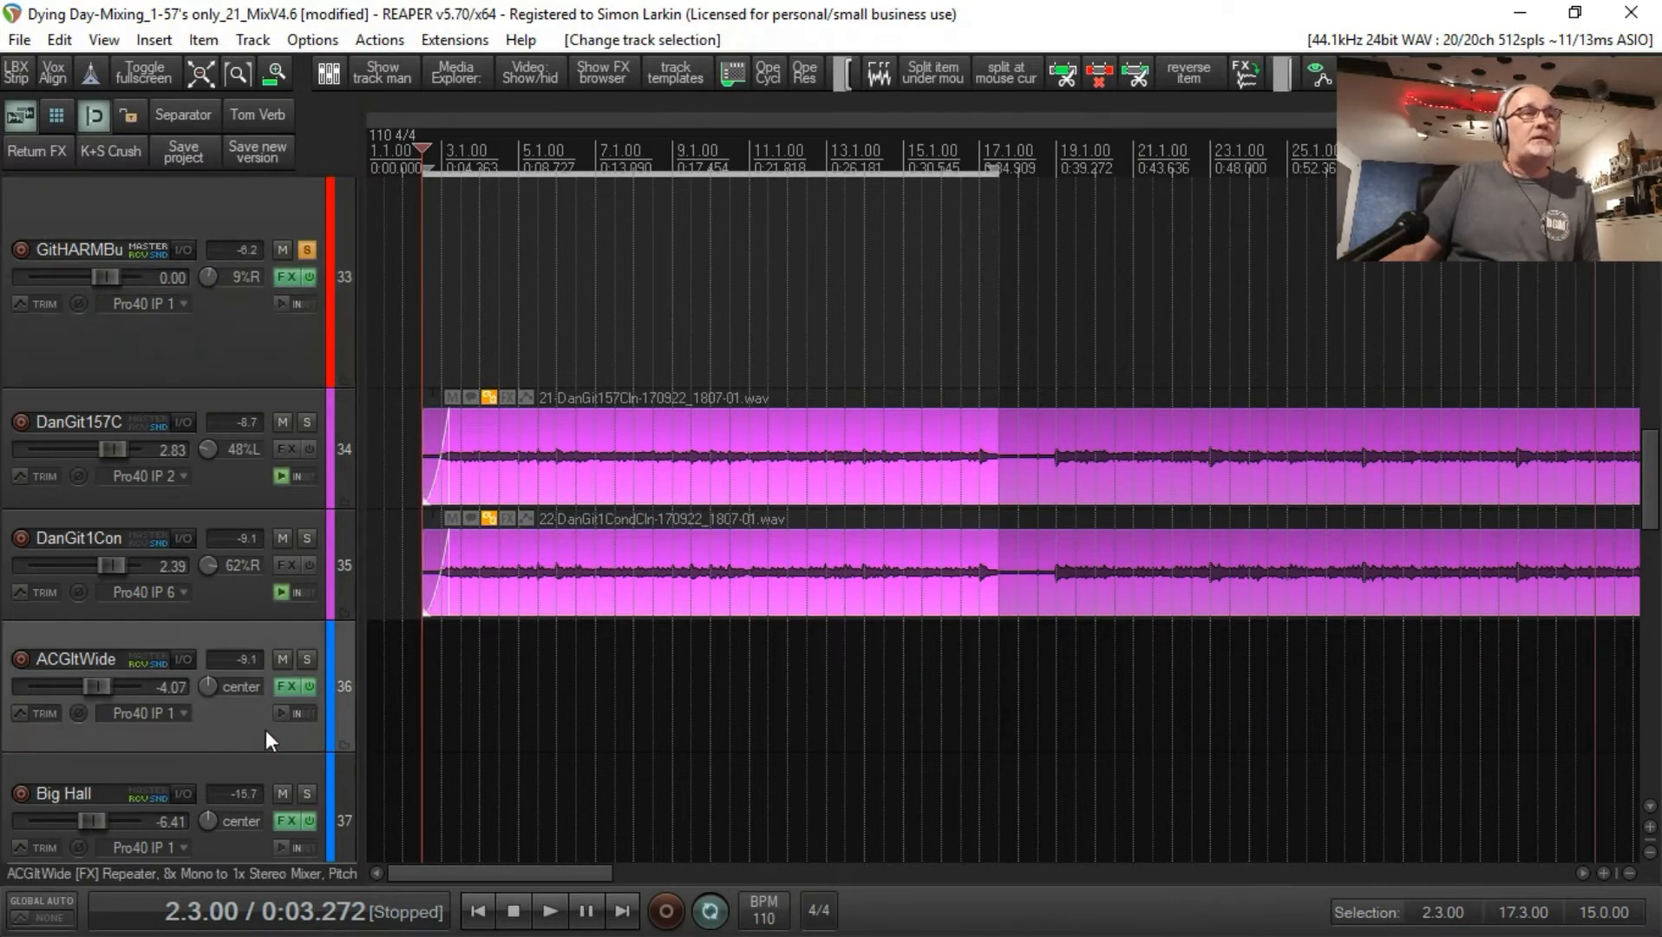
{"action": "left_click", "coordinate": [286, 685]}
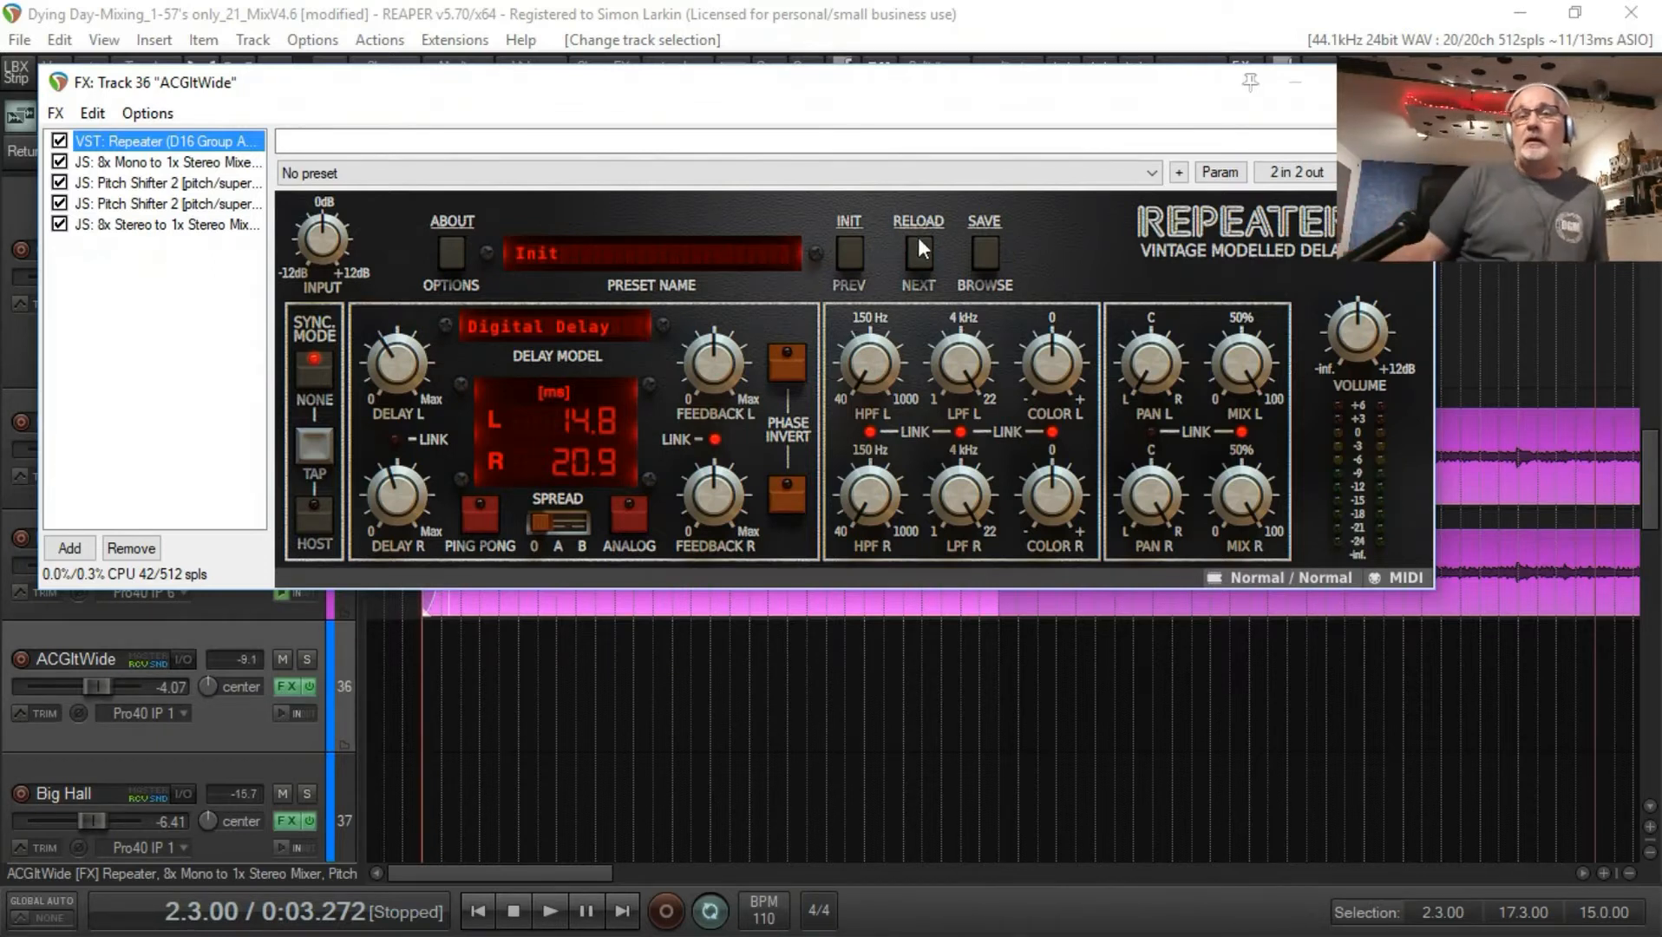
{"action": "left_click", "coordinate": [156, 163]}
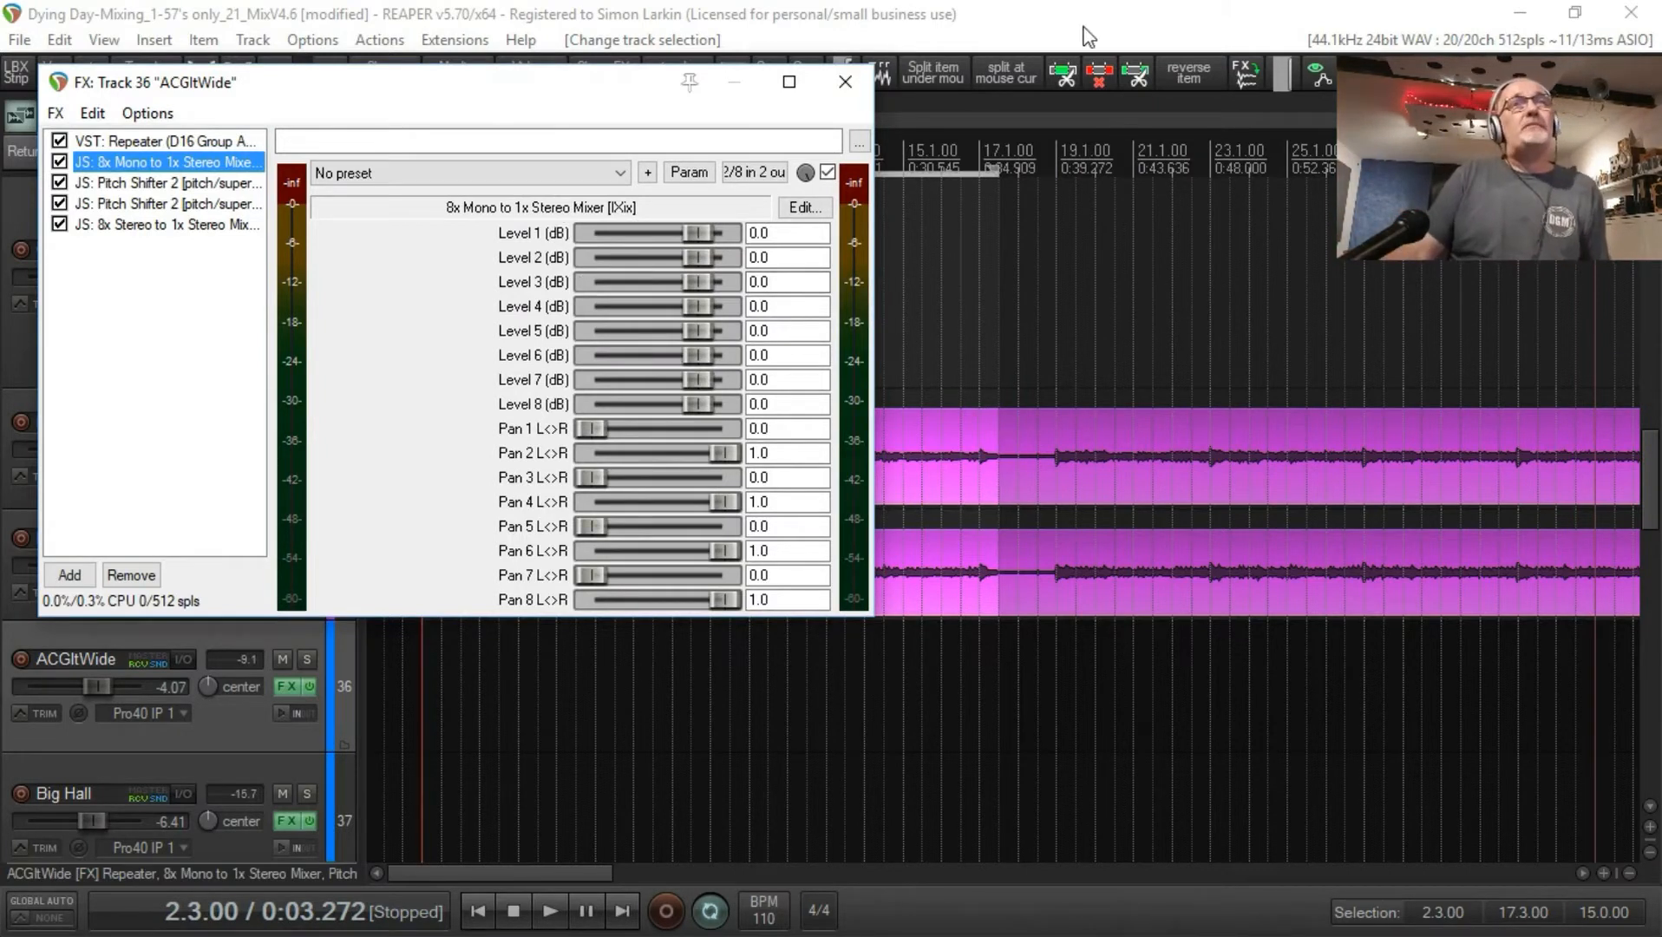
{"action": "left_click", "coordinate": [753, 173]}
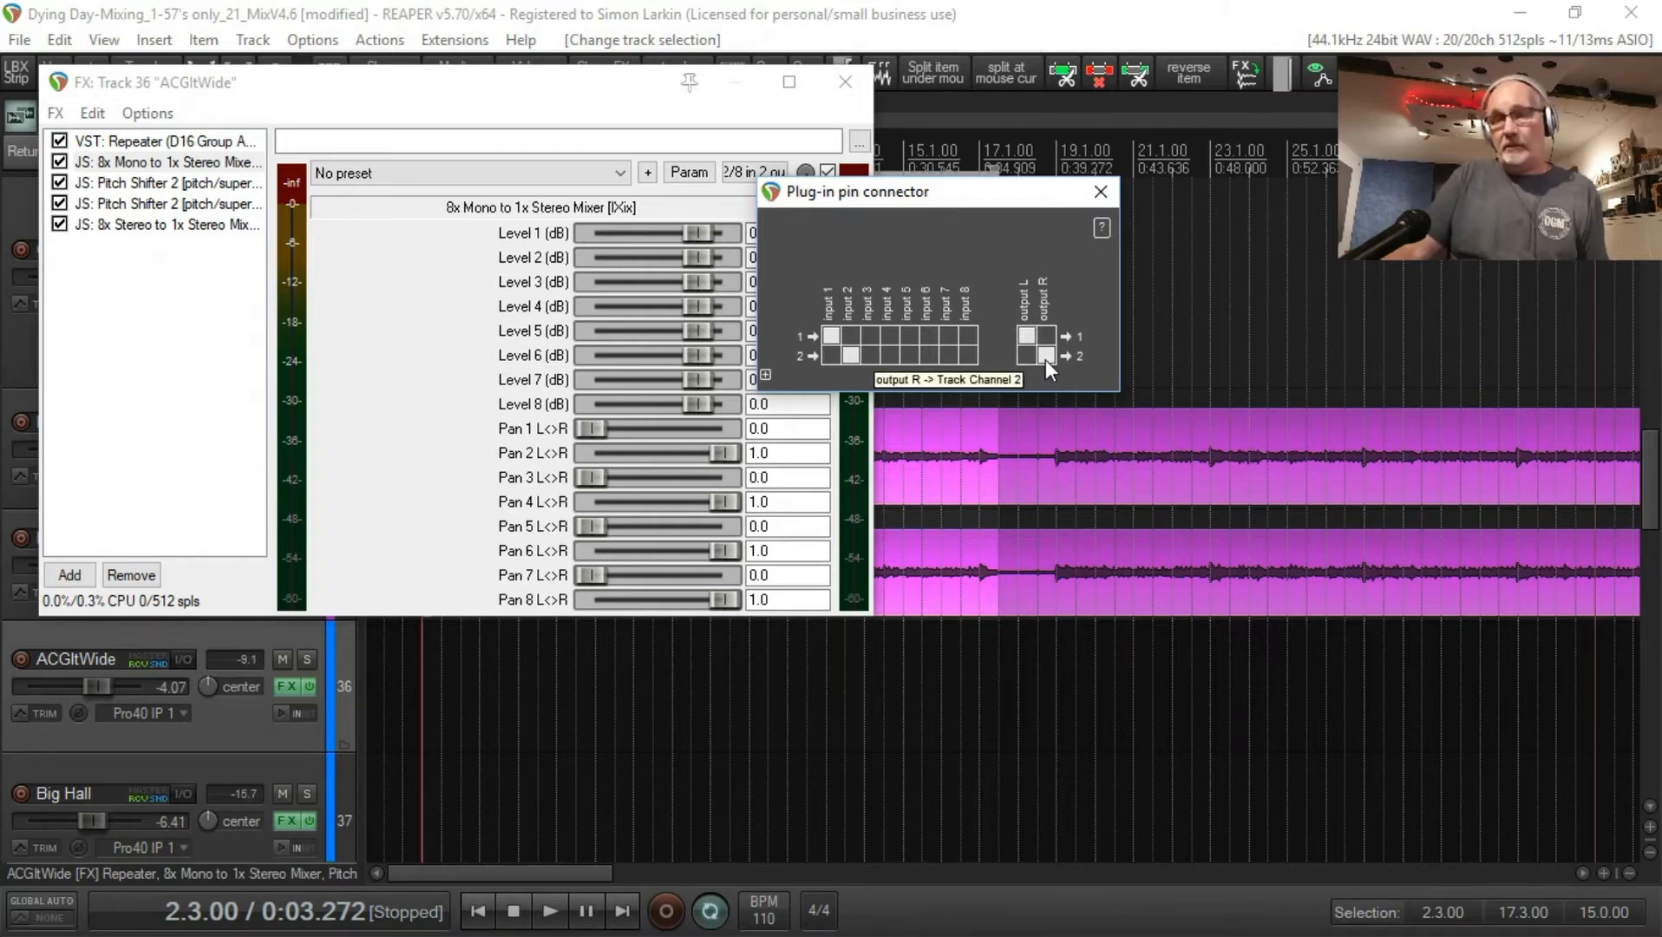
{"action": "left_click", "coordinate": [1100, 192]}
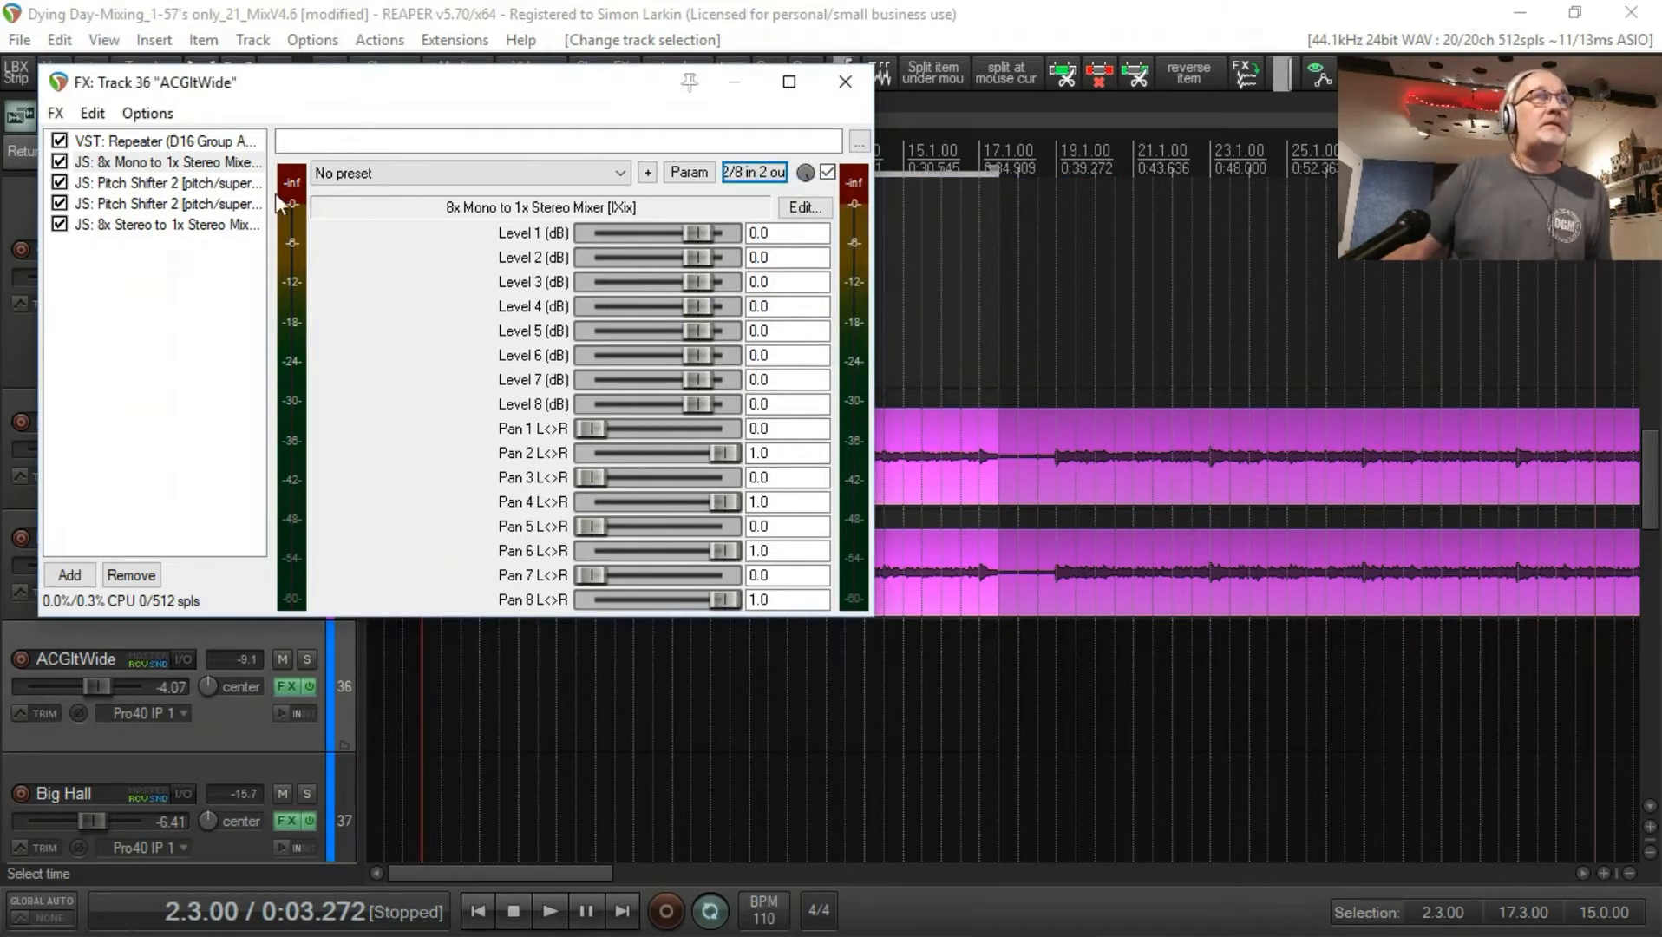
Step: Examine the settings and pin connections of ACGltWide's two Pitch Shifter 2 effects, and the 8x Stereo to 1x Stereo Mixer's levels
{"action": "left_click", "coordinate": [223, 185]}
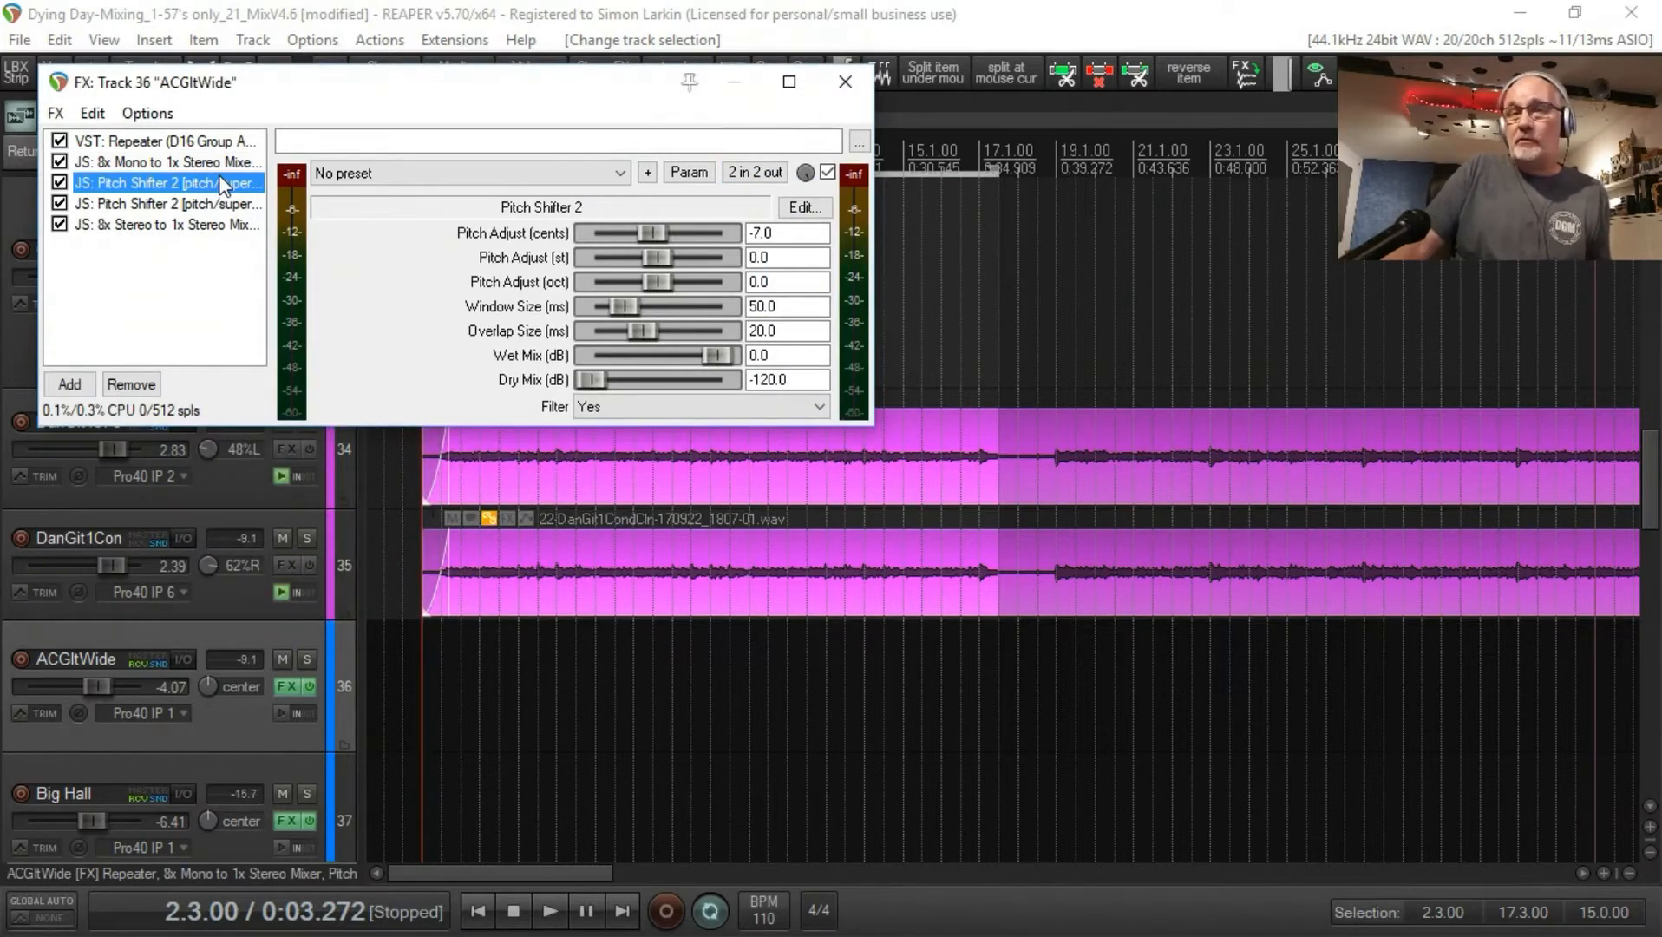
{"action": "left_click", "coordinate": [756, 172]}
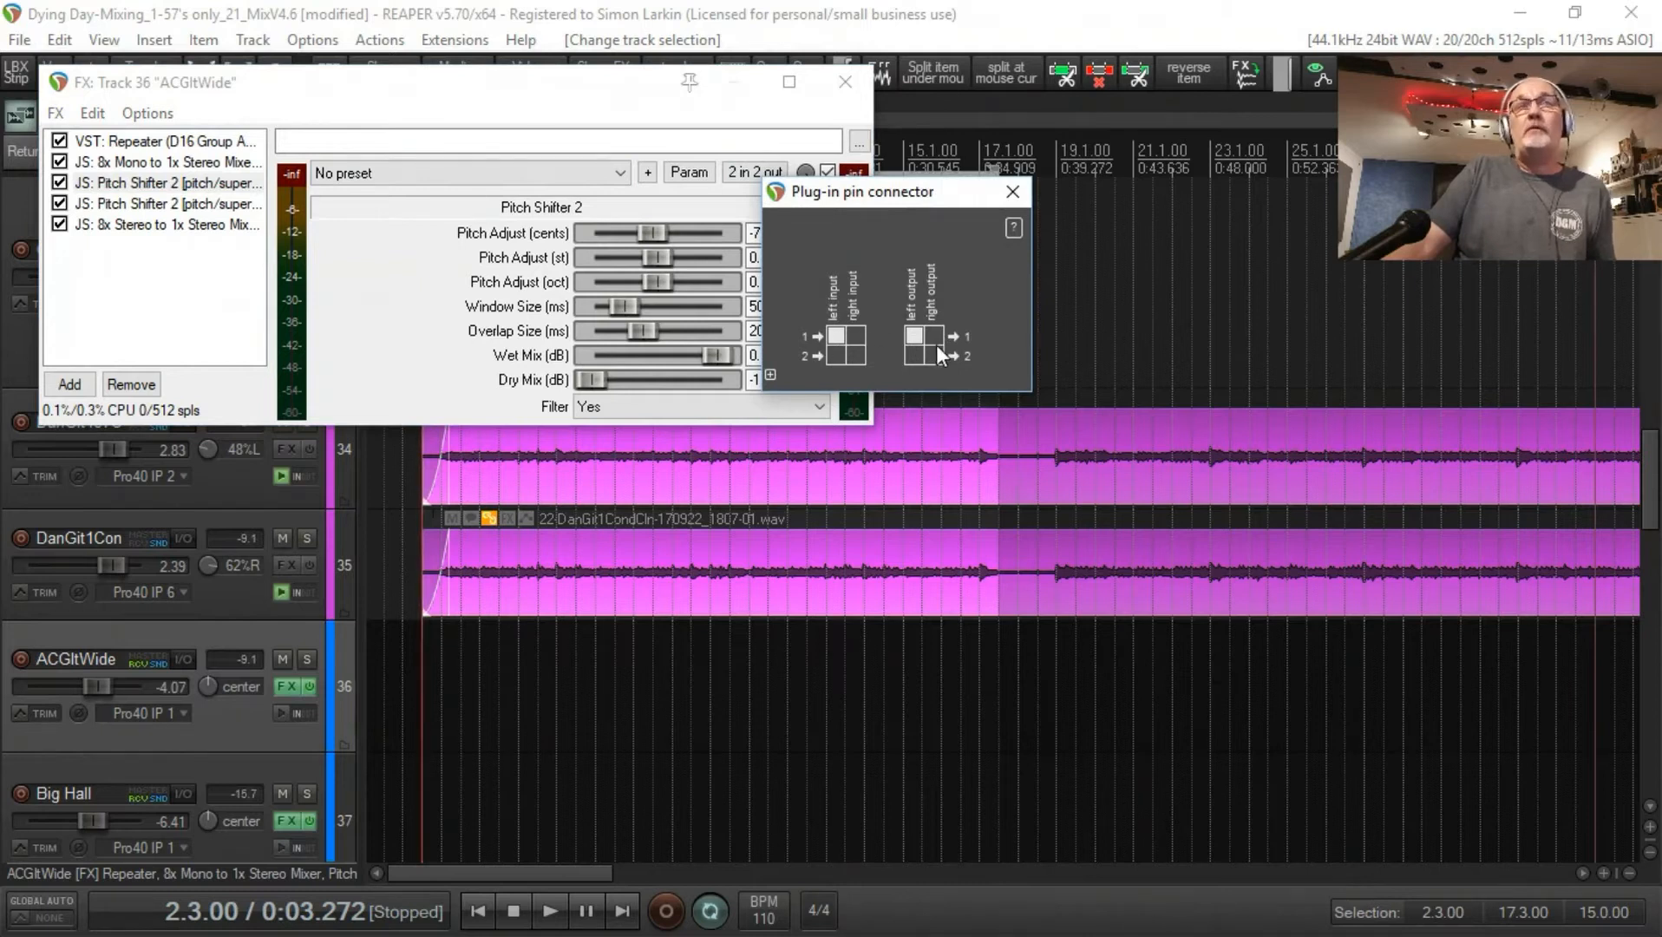
{"action": "left_click", "coordinate": [1013, 190]}
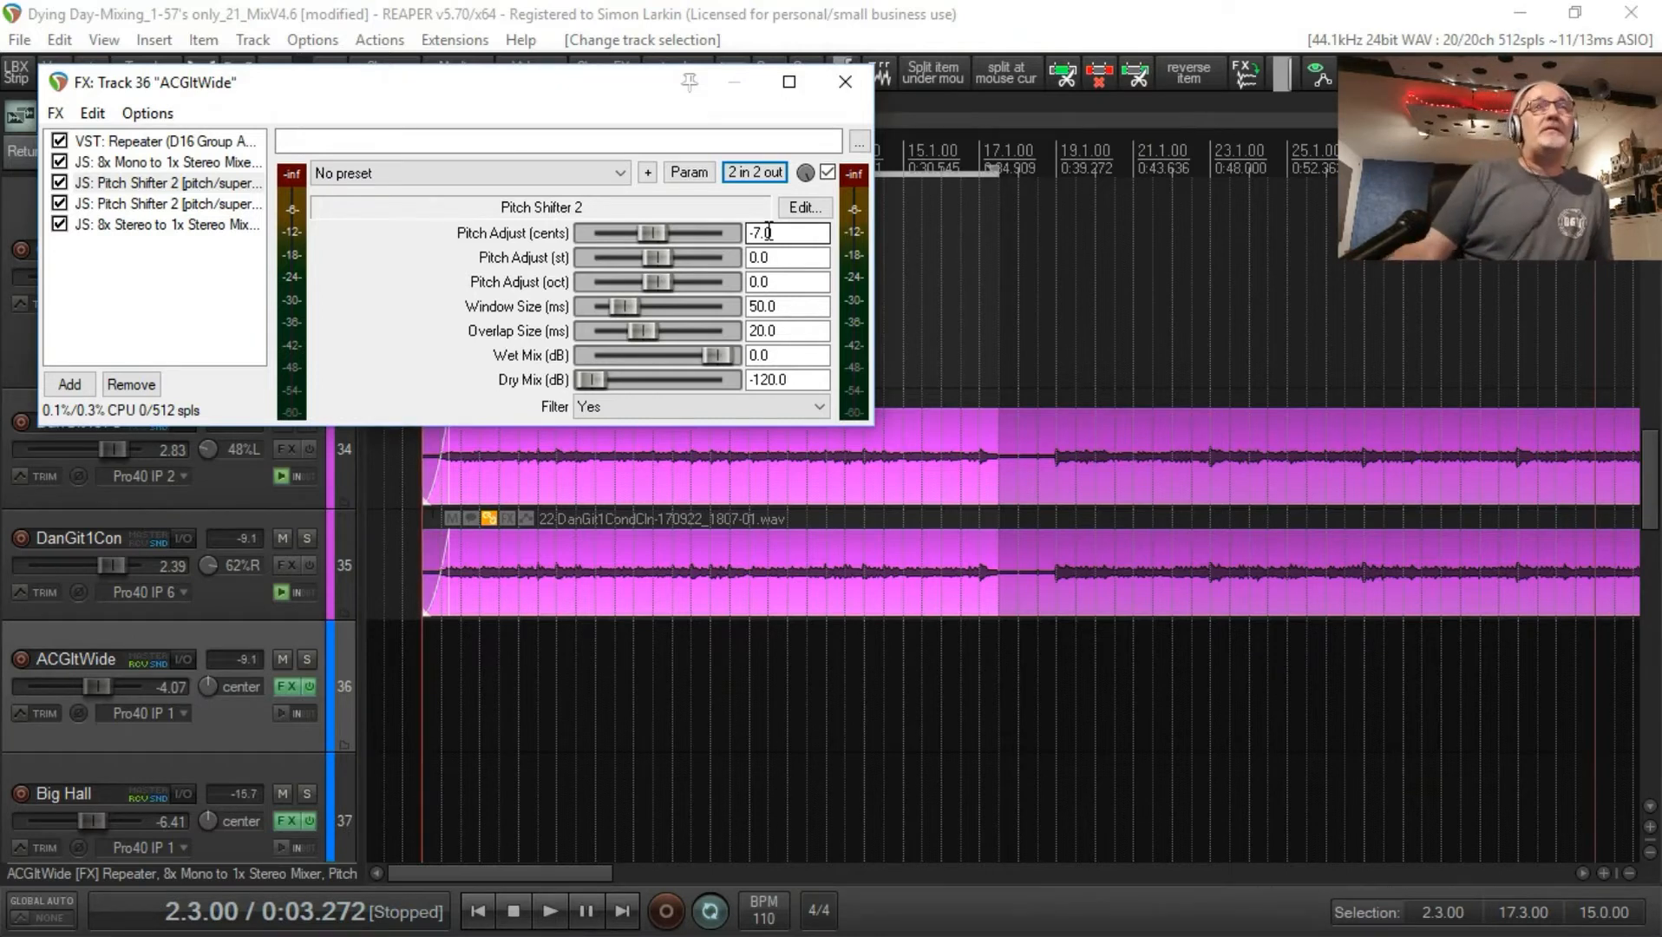
{"action": "left_click", "coordinate": [165, 203]}
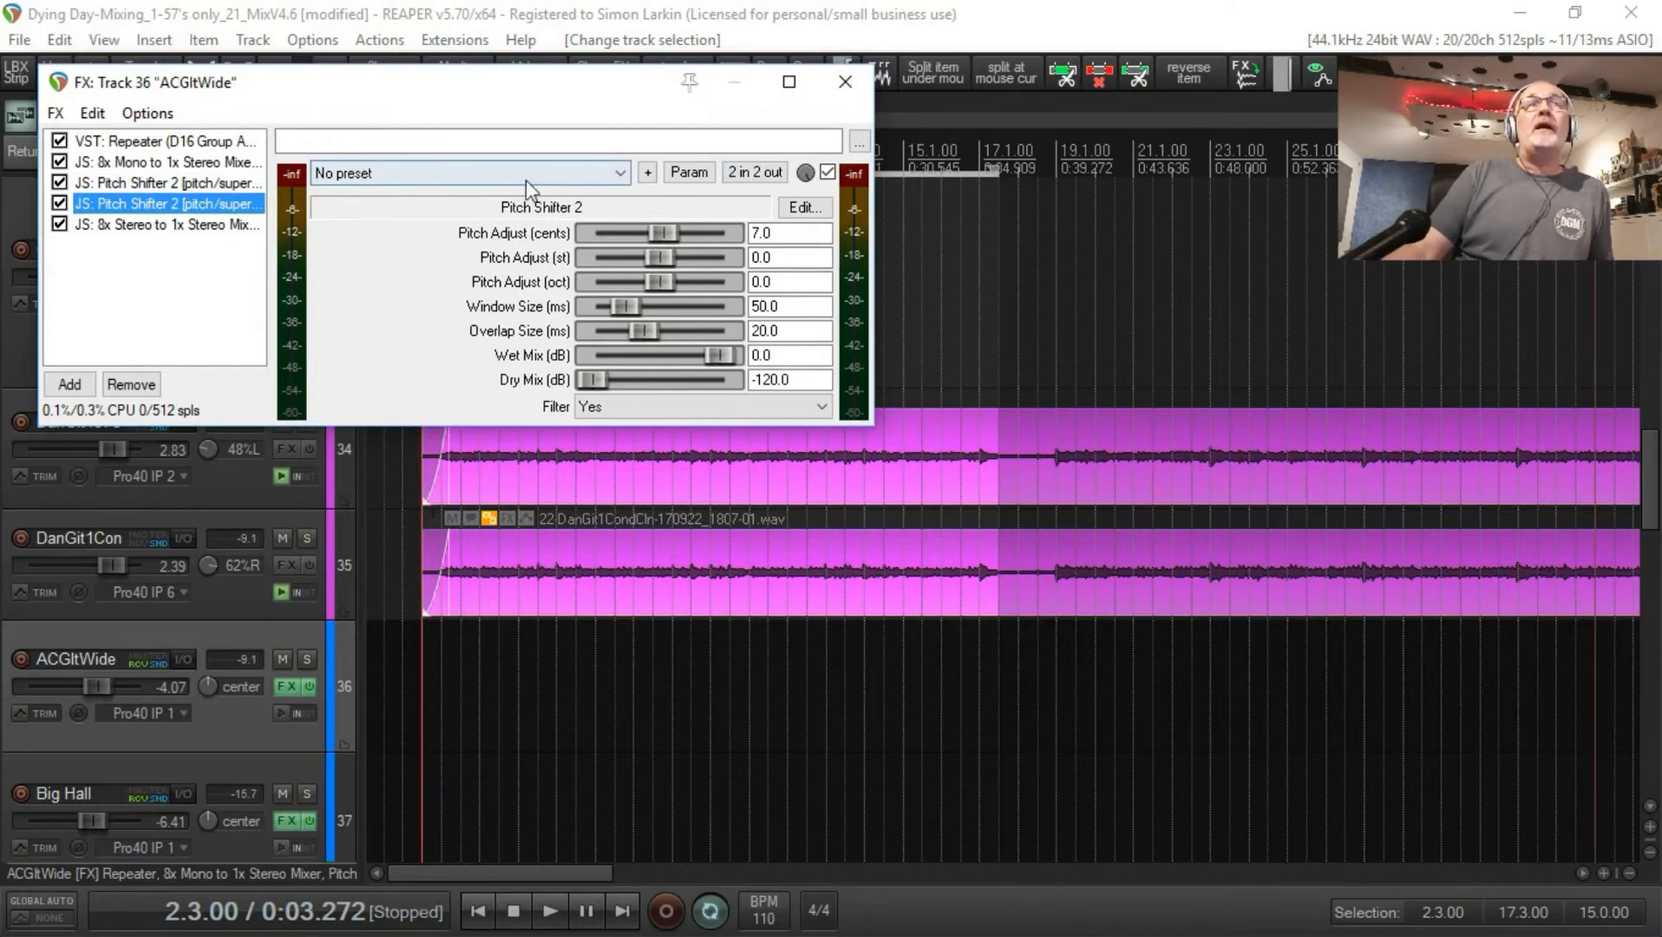
{"action": "left_click", "coordinate": [771, 173]}
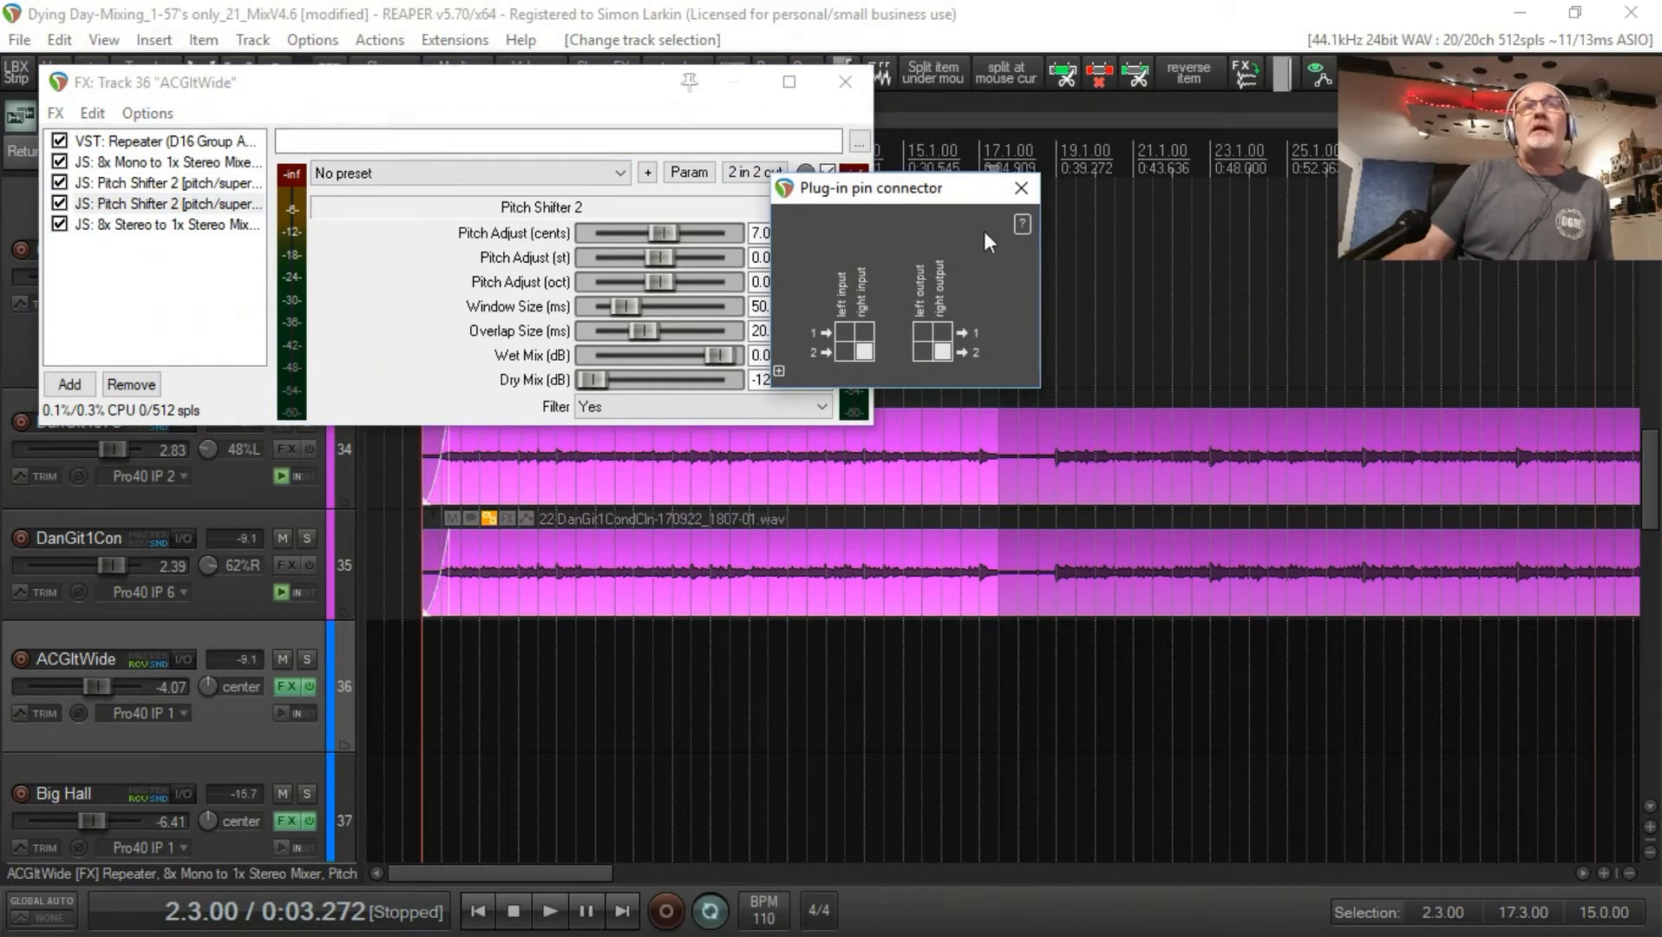
{"action": "left_click", "coordinate": [1021, 187]}
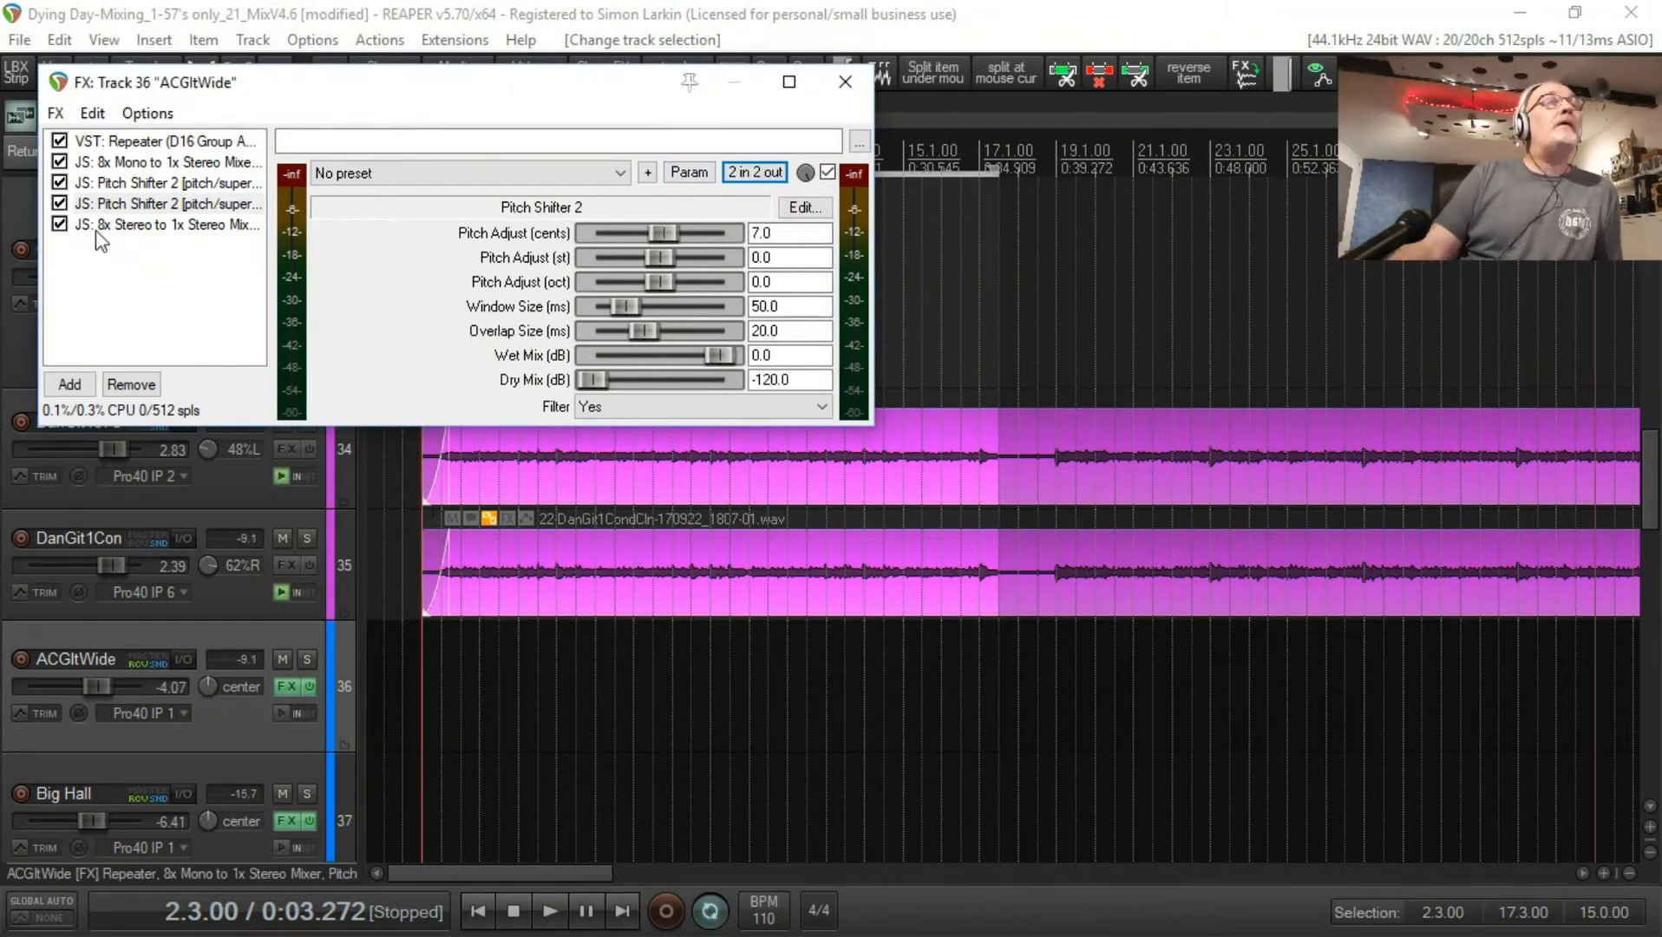
{"action": "left_click", "coordinate": [122, 227]}
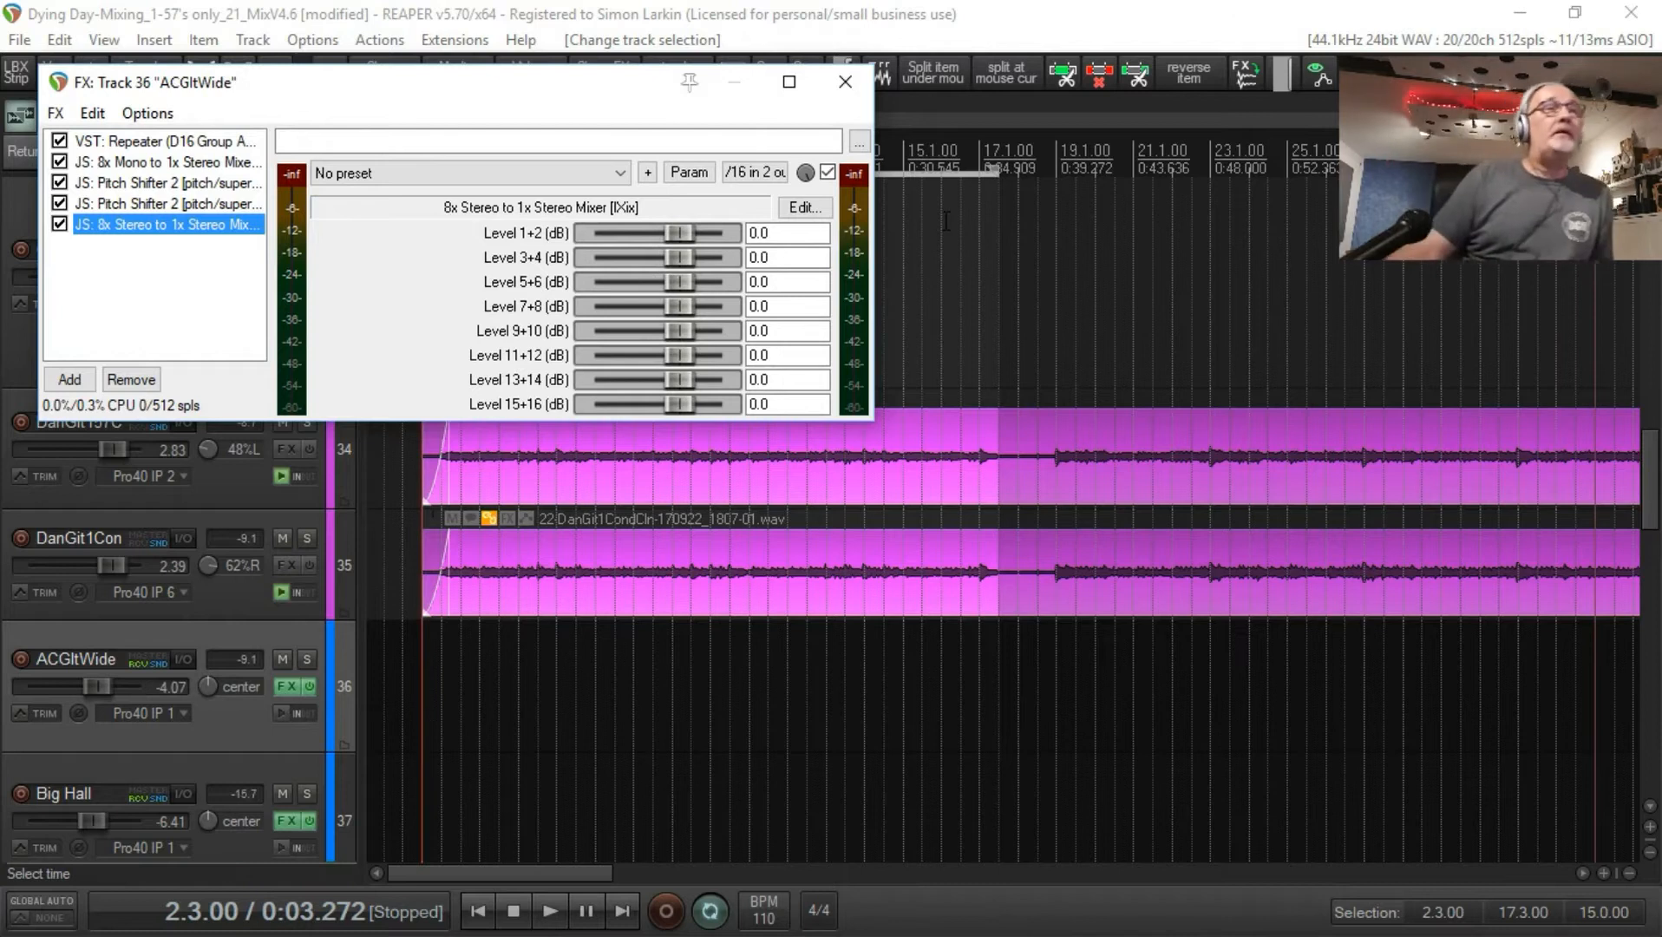
{"action": "left_click", "coordinate": [845, 82]}
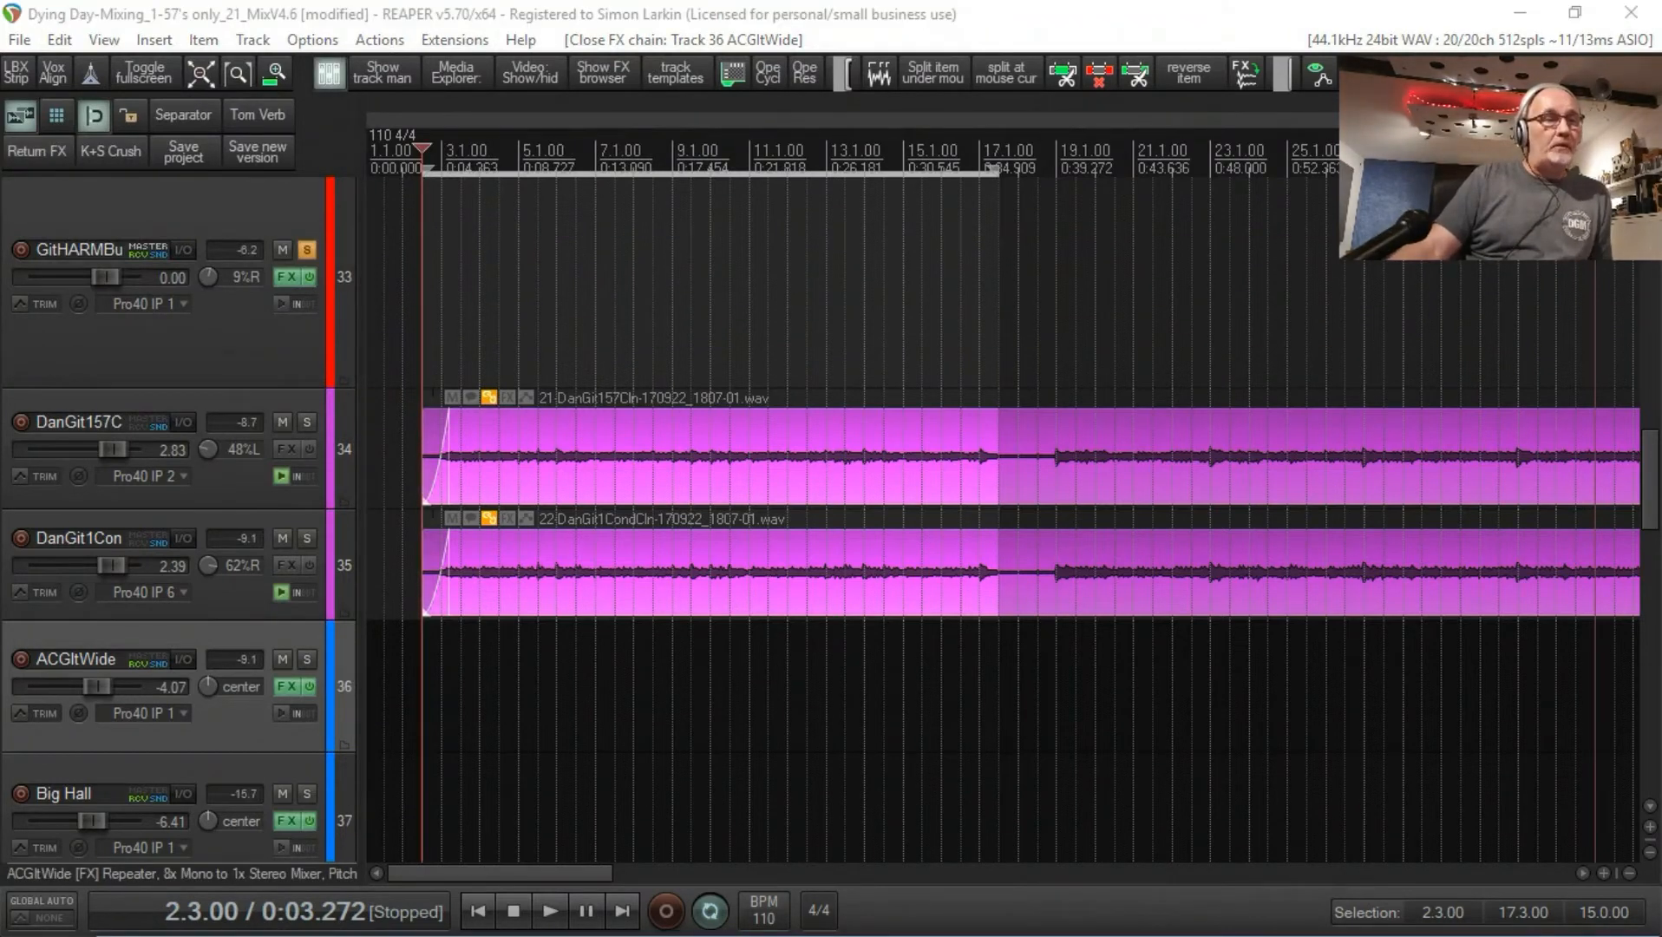
Step: Show the mixer and examine the DanGit157Cln and DanGit1CondCln channels in the HARM GUITARS group
{"action": "left_click", "coordinate": [329, 85]}
{"action": "left_click_drag", "start_coordinate": [737, 217], "coordinate": [686, 5]}
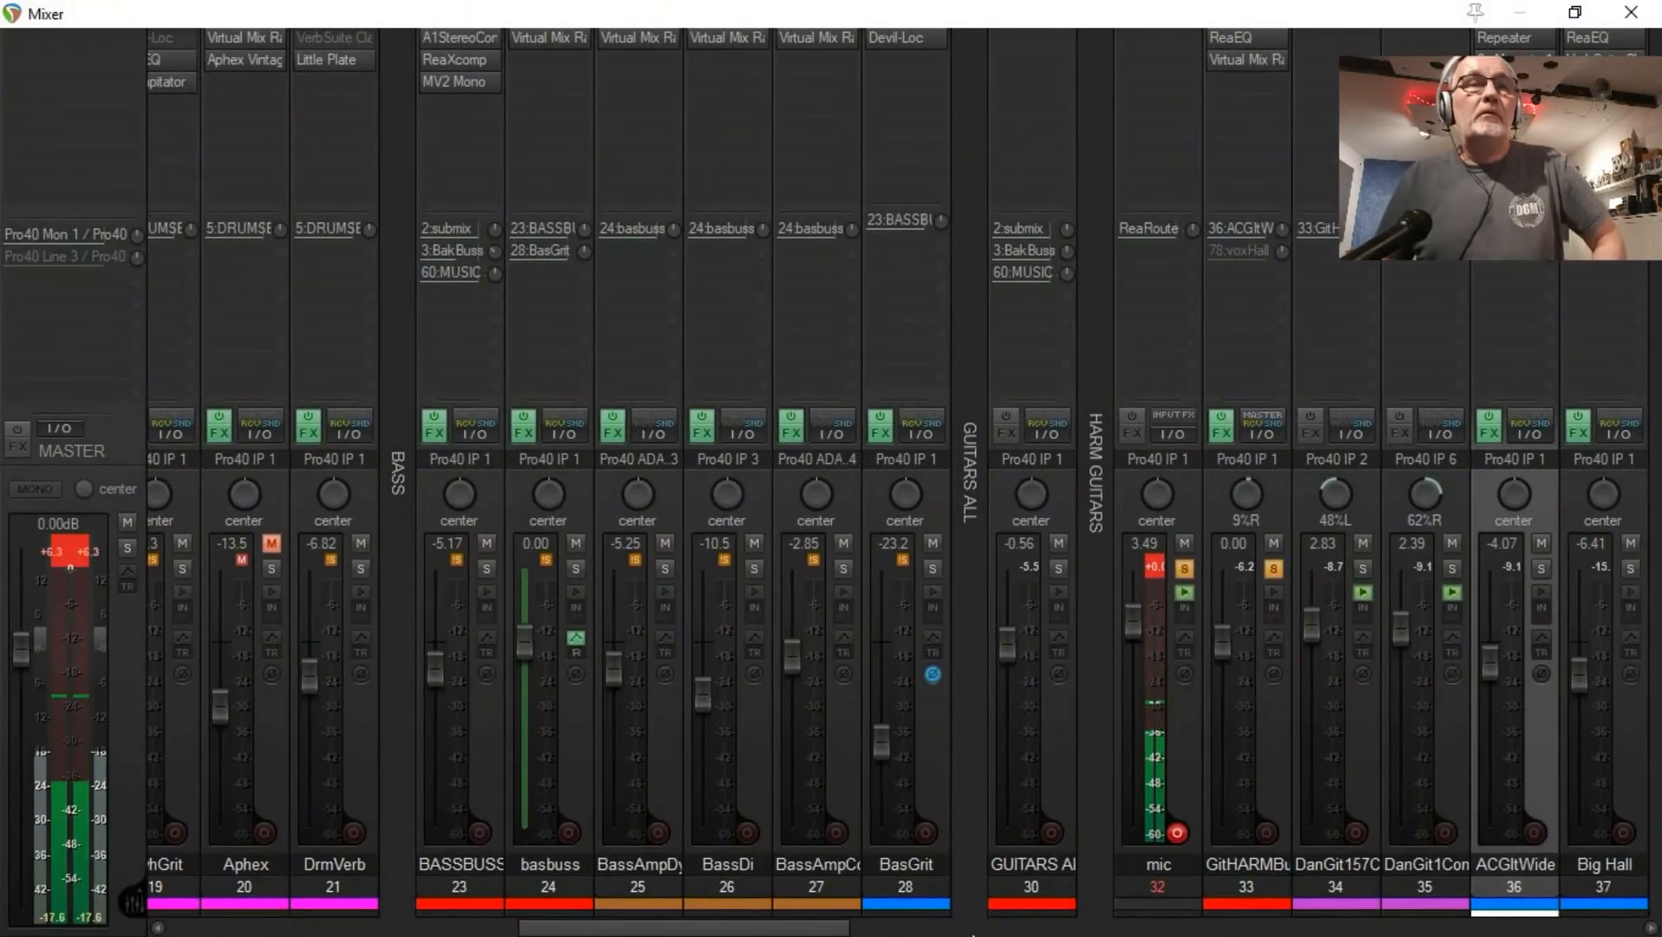
{"action": "scroll", "coordinate": [920, 780], "scroll_direction": "right", "scroll_amount": 6}
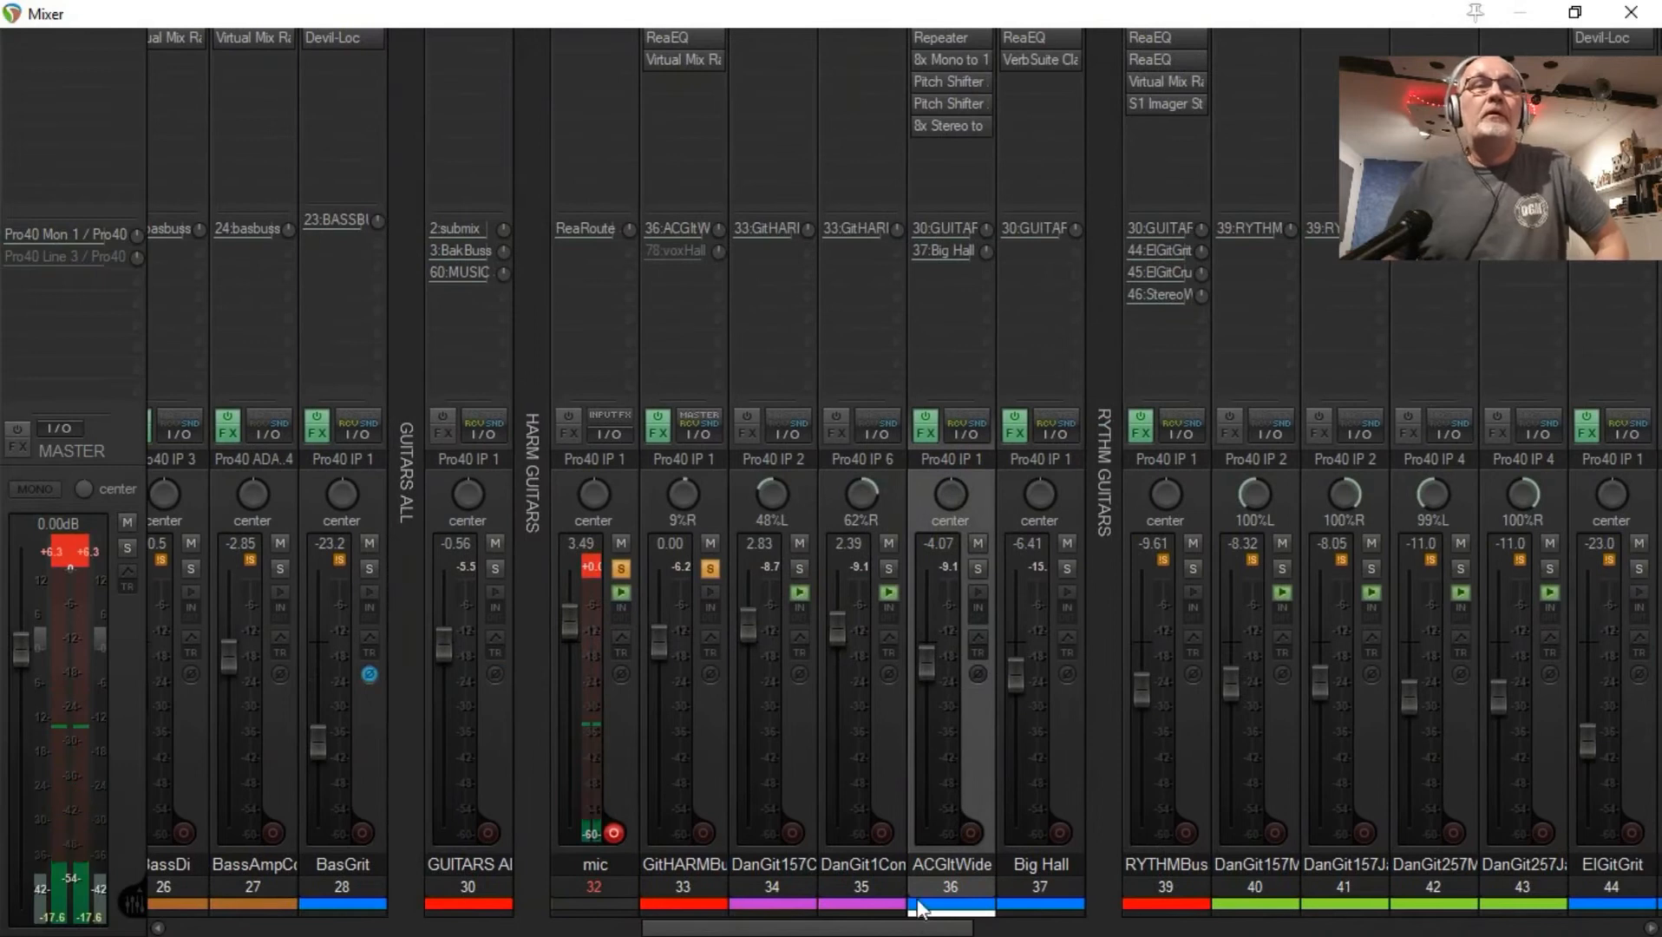
{"action": "left_click", "coordinate": [805, 764]}
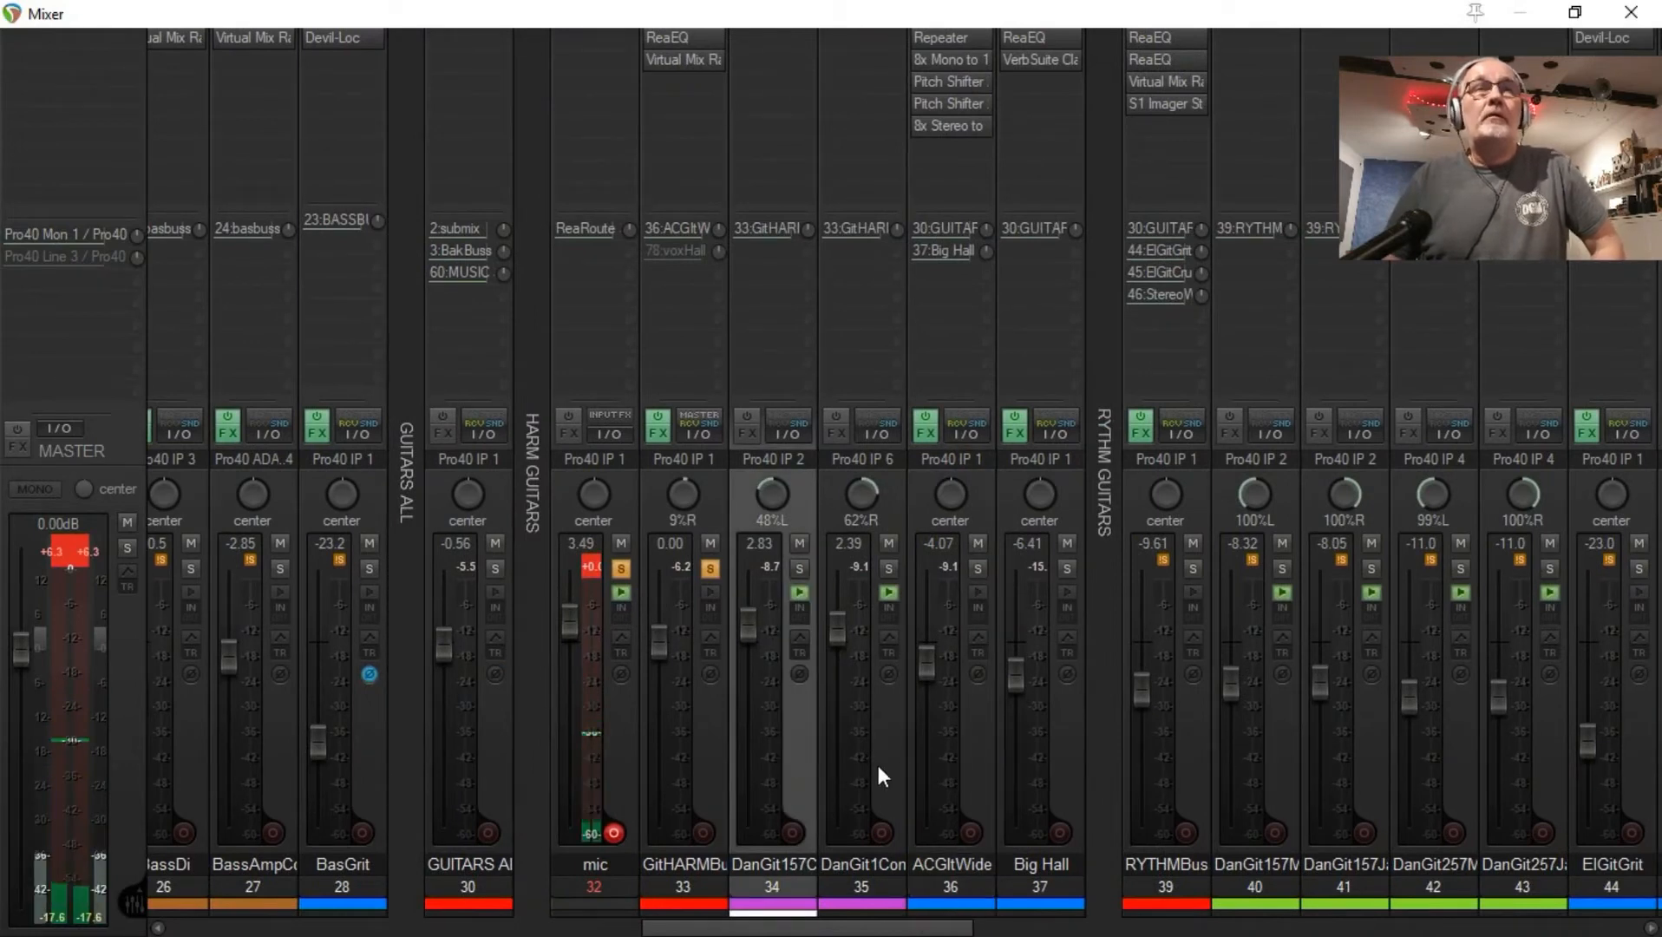
{"action": "left_click", "coordinate": [852, 757]}
{"action": "left_click", "coordinate": [799, 763]}
{"action": "left_click", "coordinate": [831, 771]}
{"action": "left_click", "coordinate": [792, 752]}
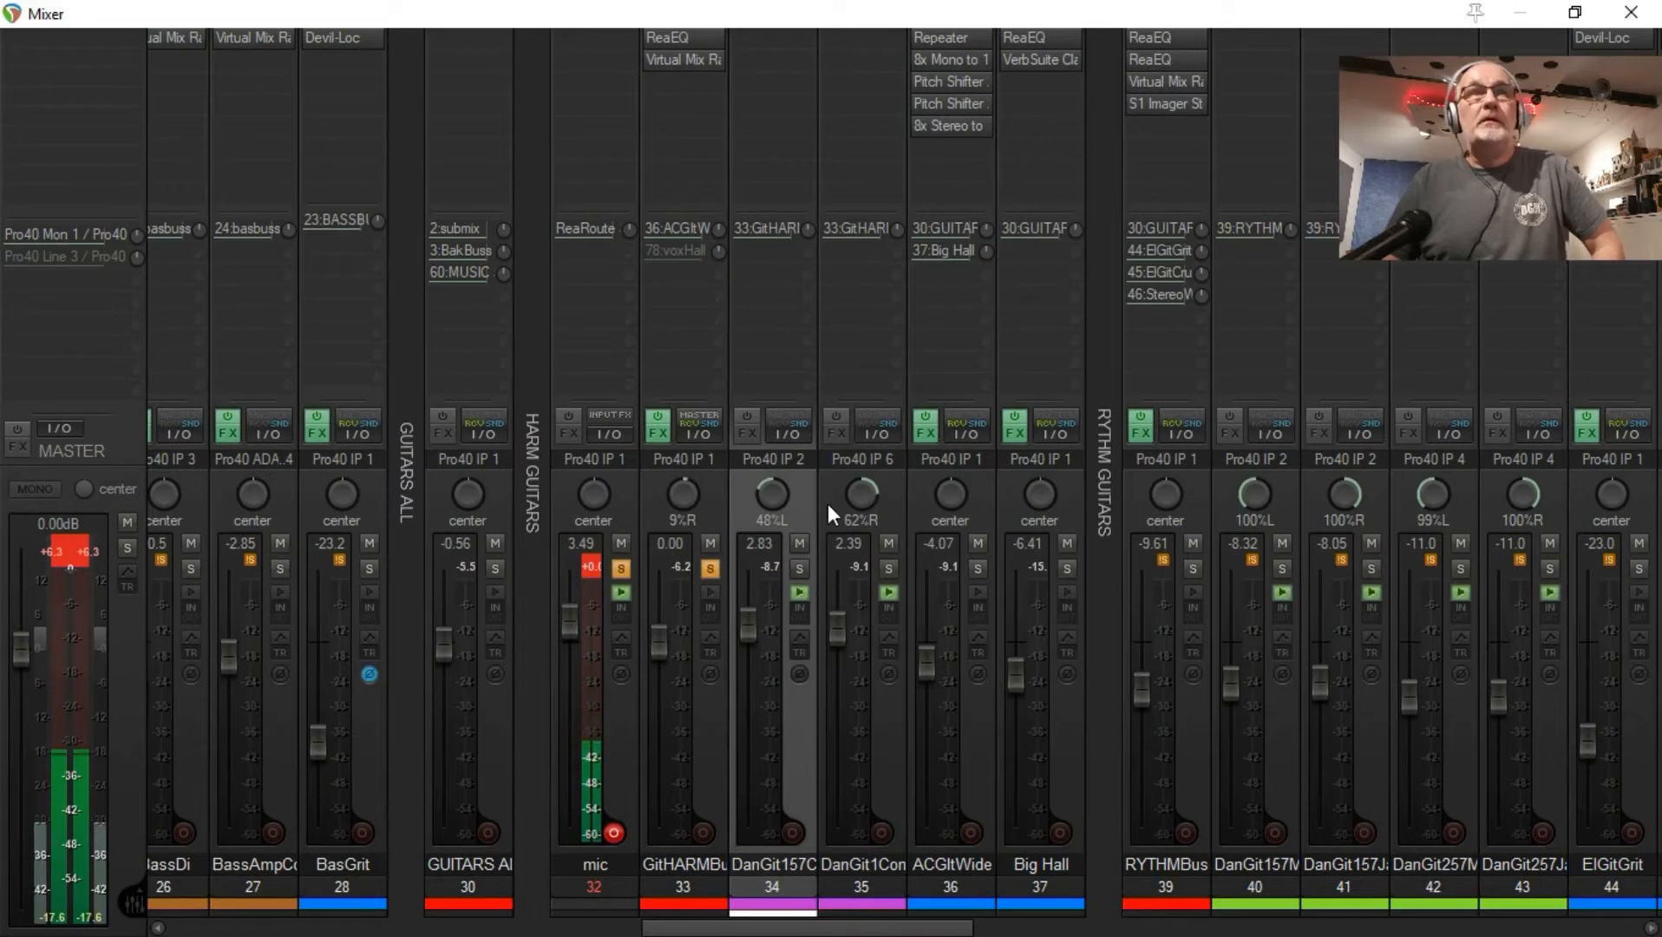
{"action": "mouse_move", "coordinate": [857, 507]}
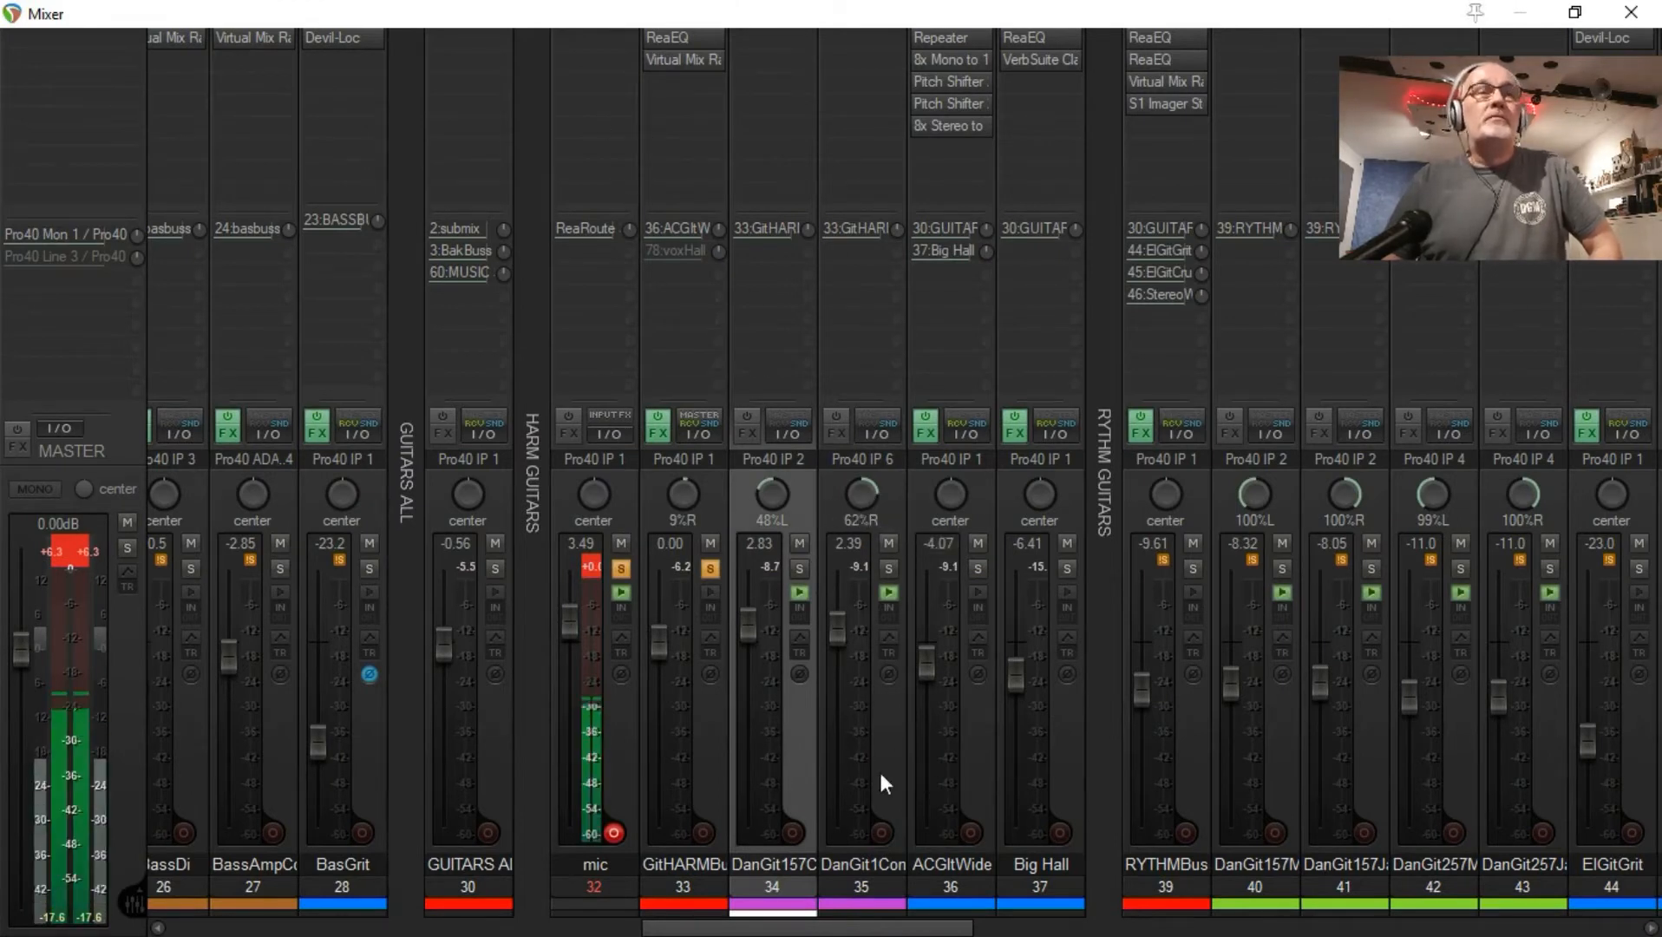
Step: Check the controls of the send from the GitHARMBuss channel to ACGltWide
{"action": "left_click", "coordinate": [709, 753]}
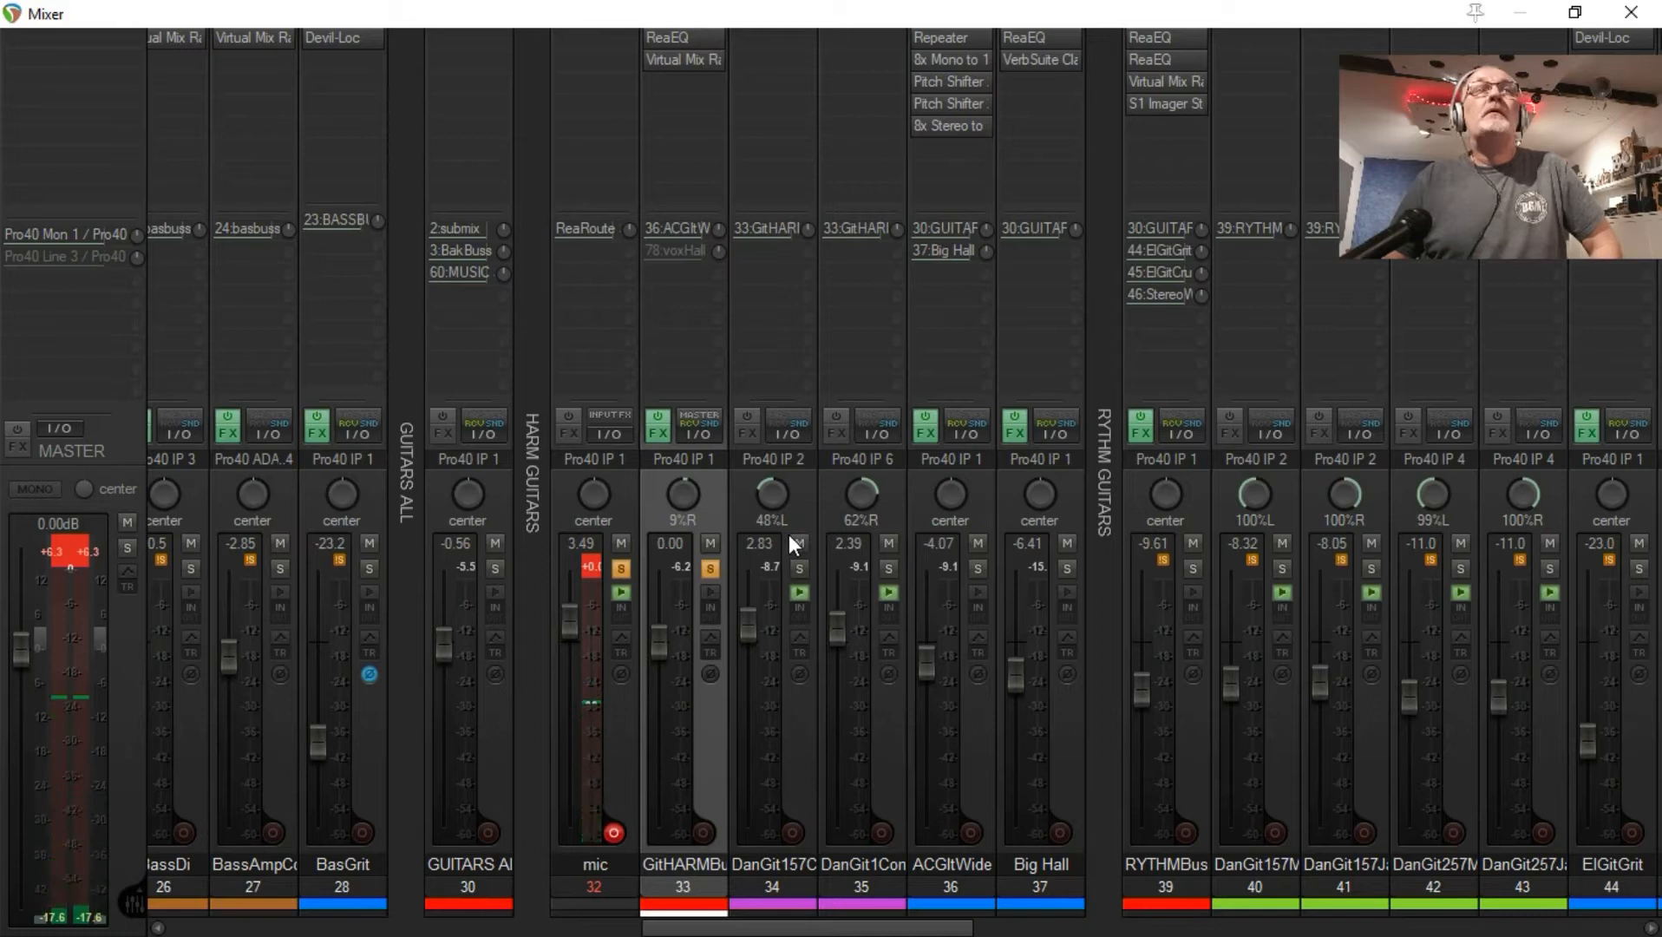
{"action": "left_click", "coordinate": [671, 234]}
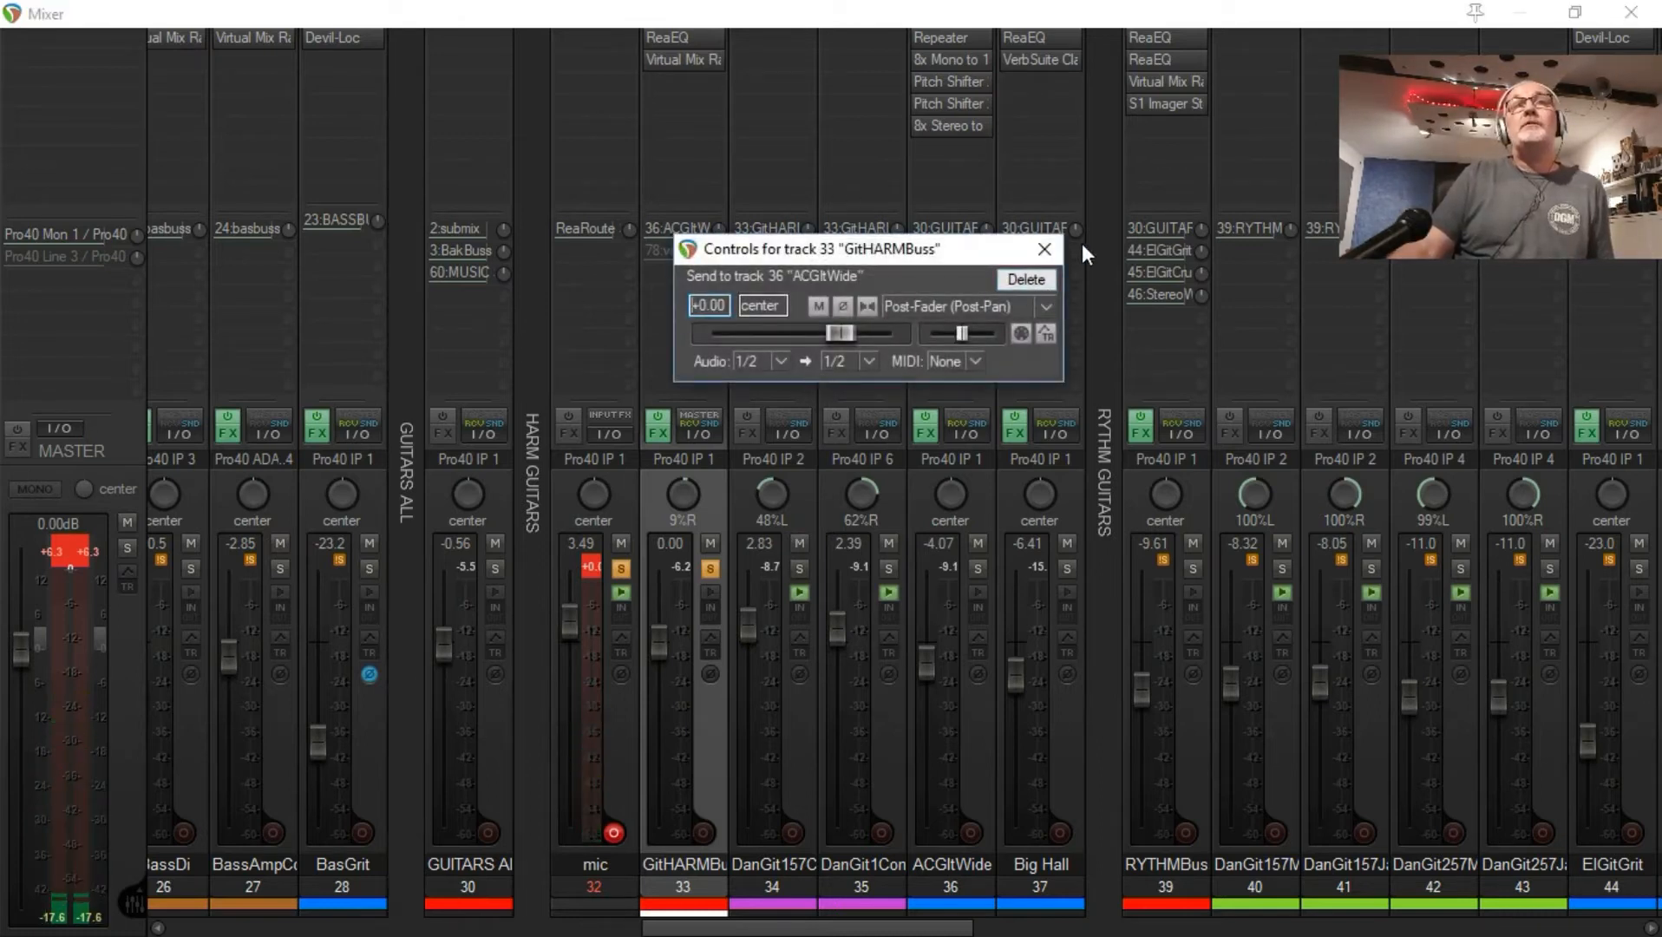
{"action": "left_click", "coordinate": [1045, 249]}
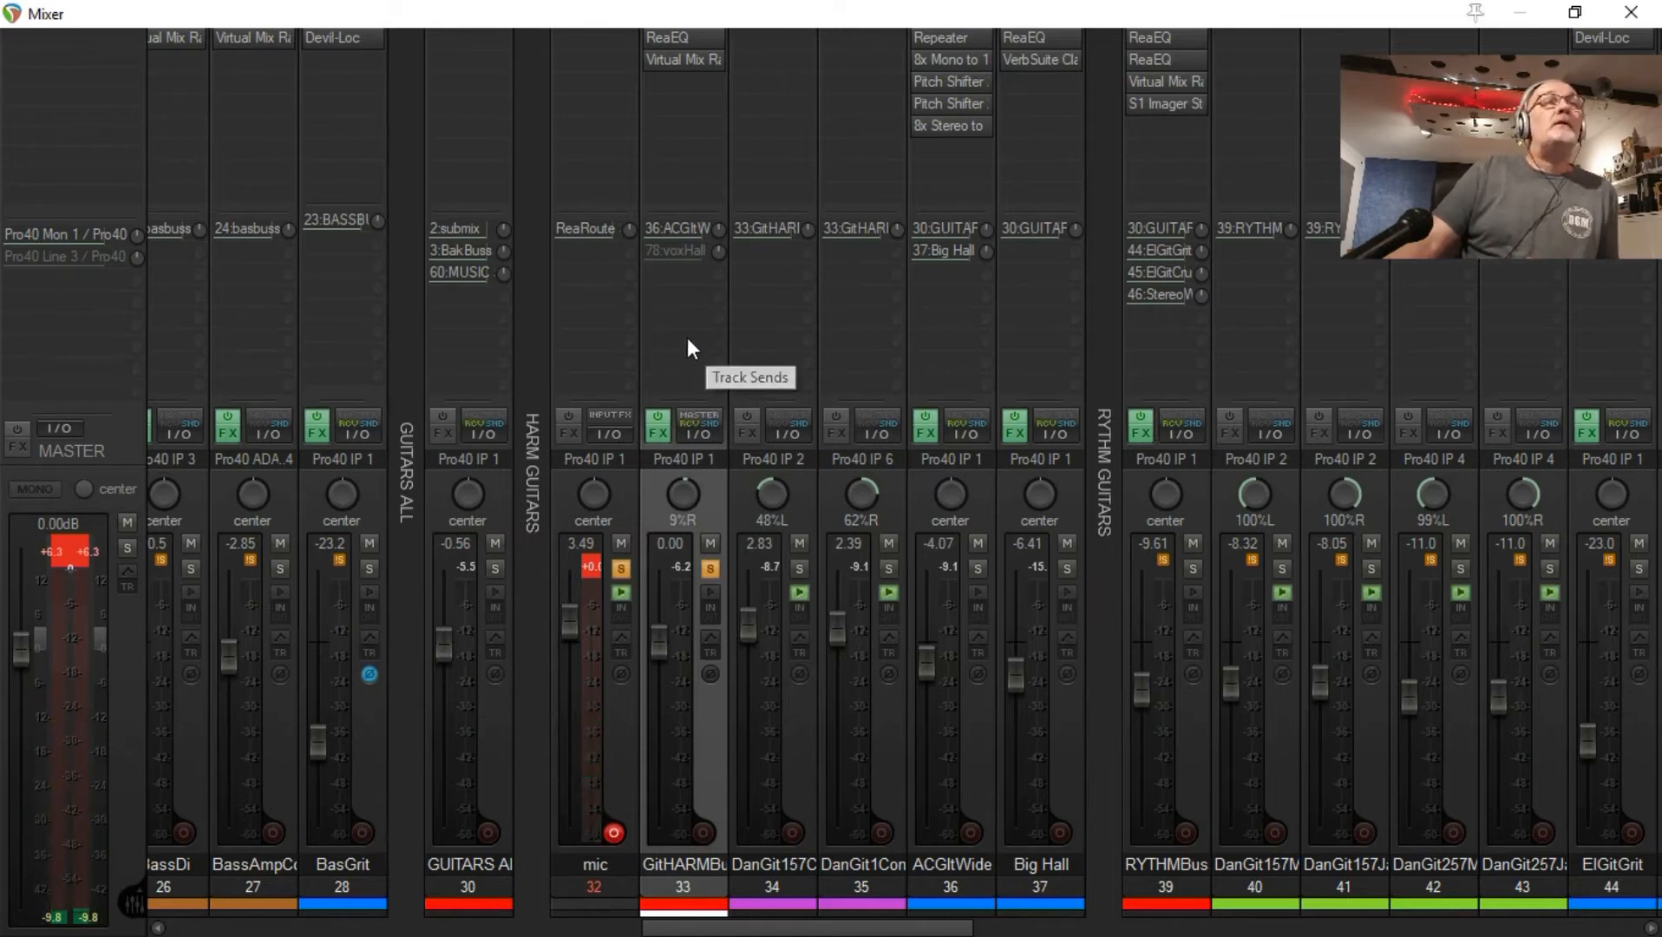
Step: Add a send from the GitHARMBuss channel to the GUITARS ALL bus and check its controls
{"action": "left_click_drag", "start_coordinate": [544, 329], "coordinate": [440, 323]}
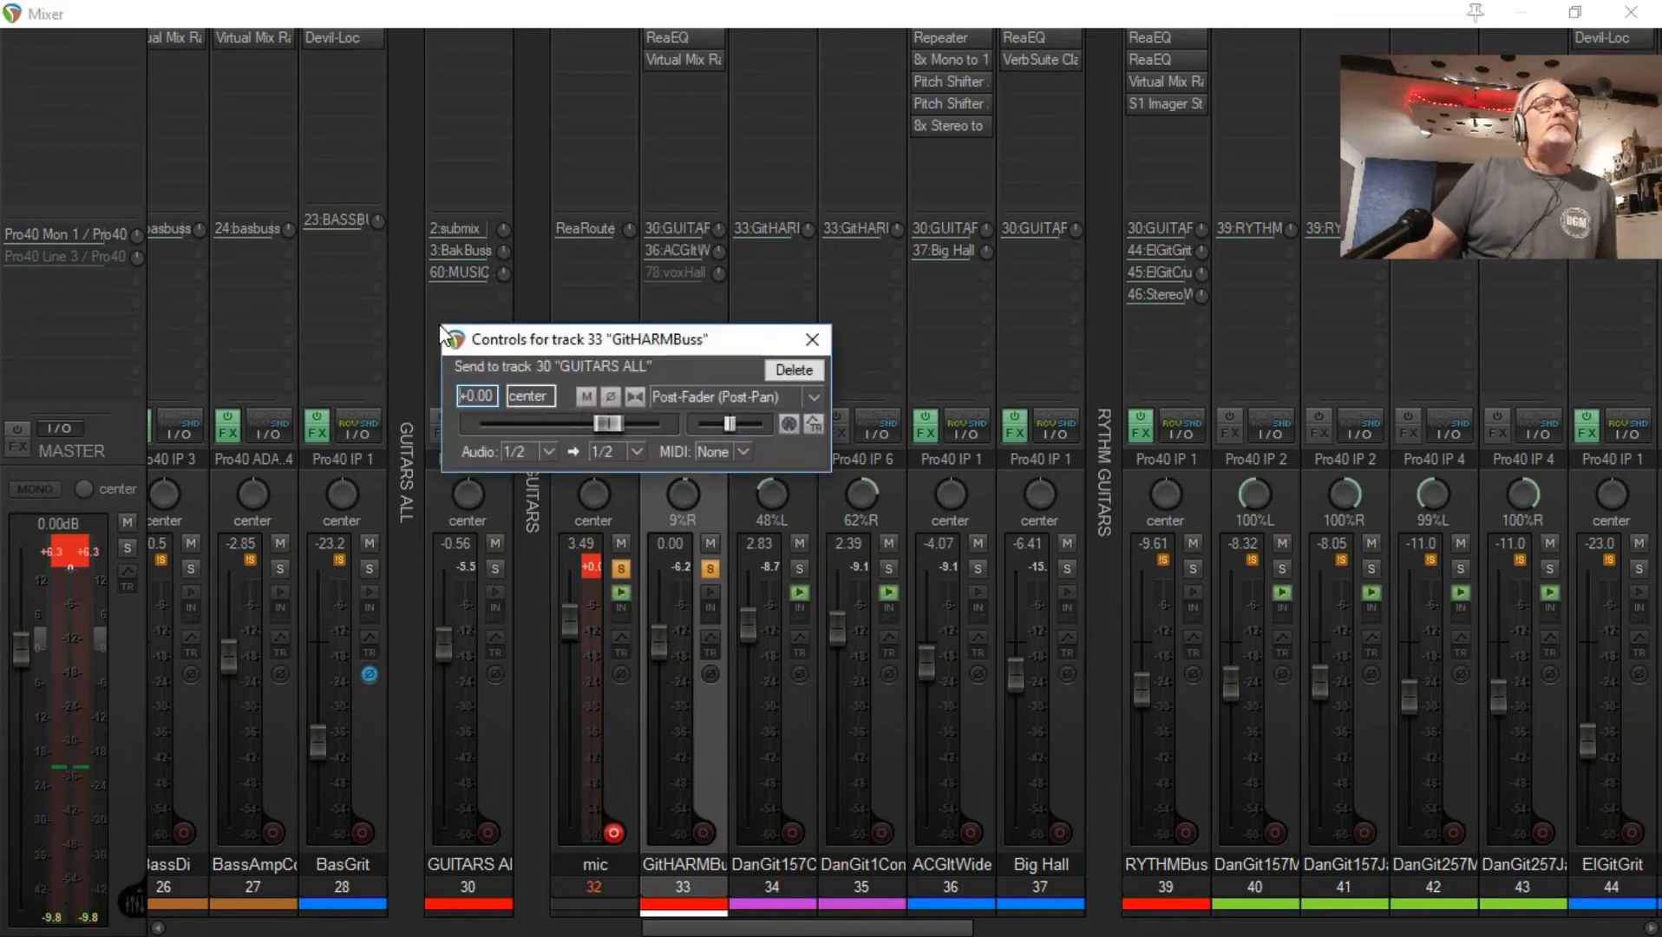
{"action": "left_click", "coordinate": [812, 337]}
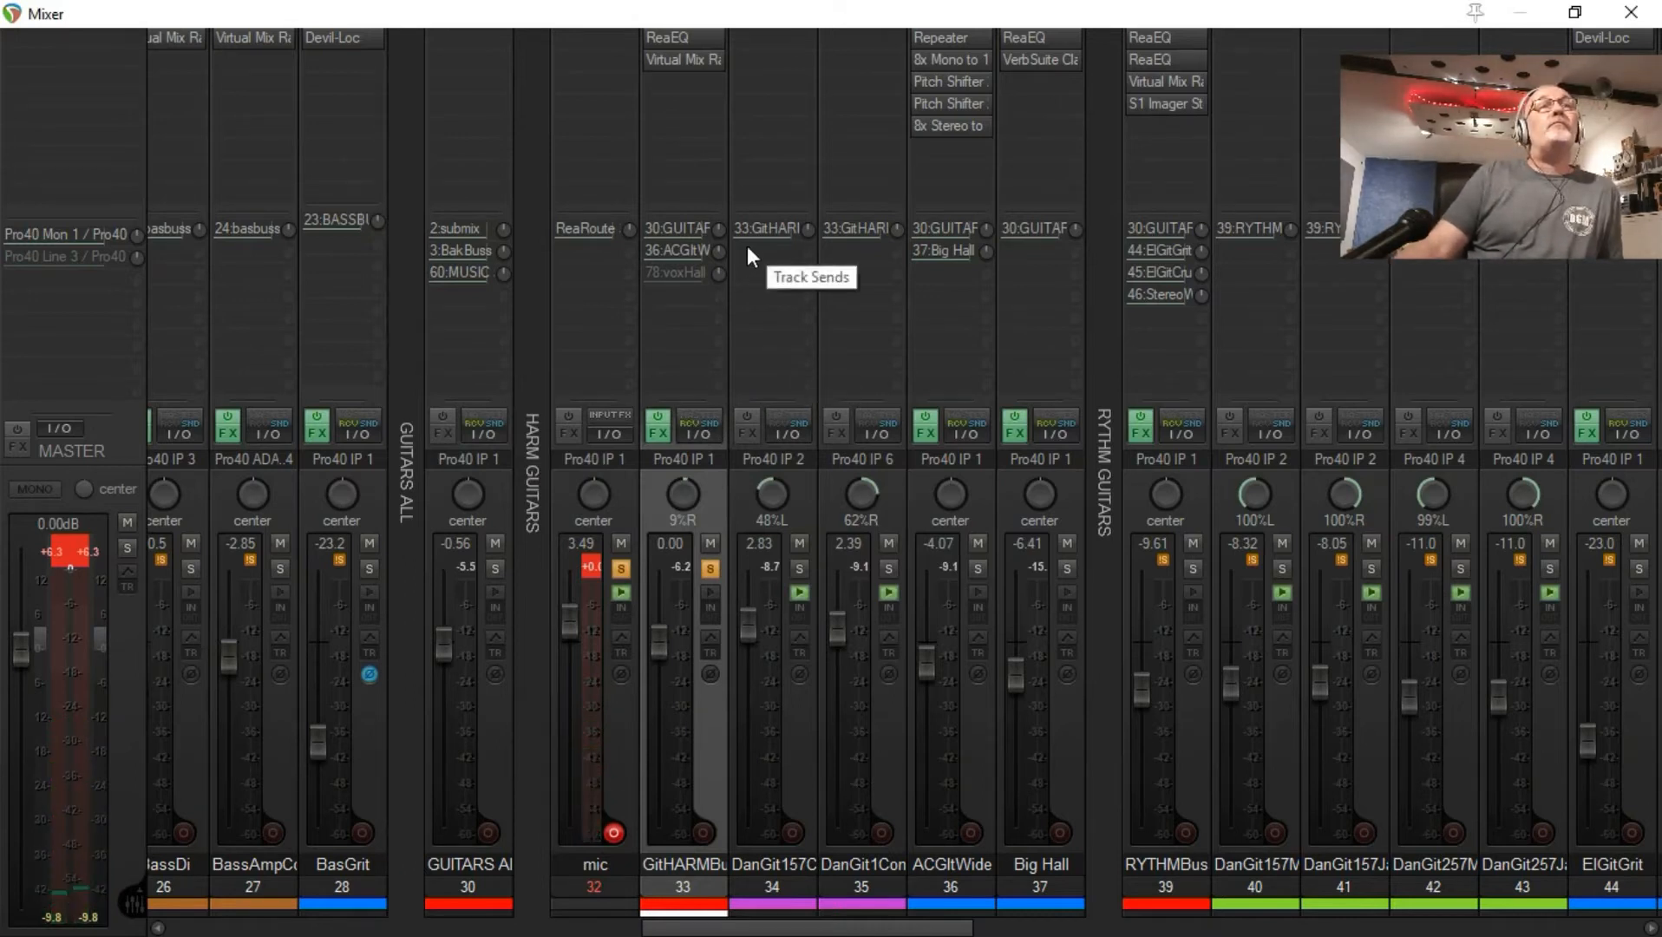
{"action": "left_click", "coordinate": [676, 229]}
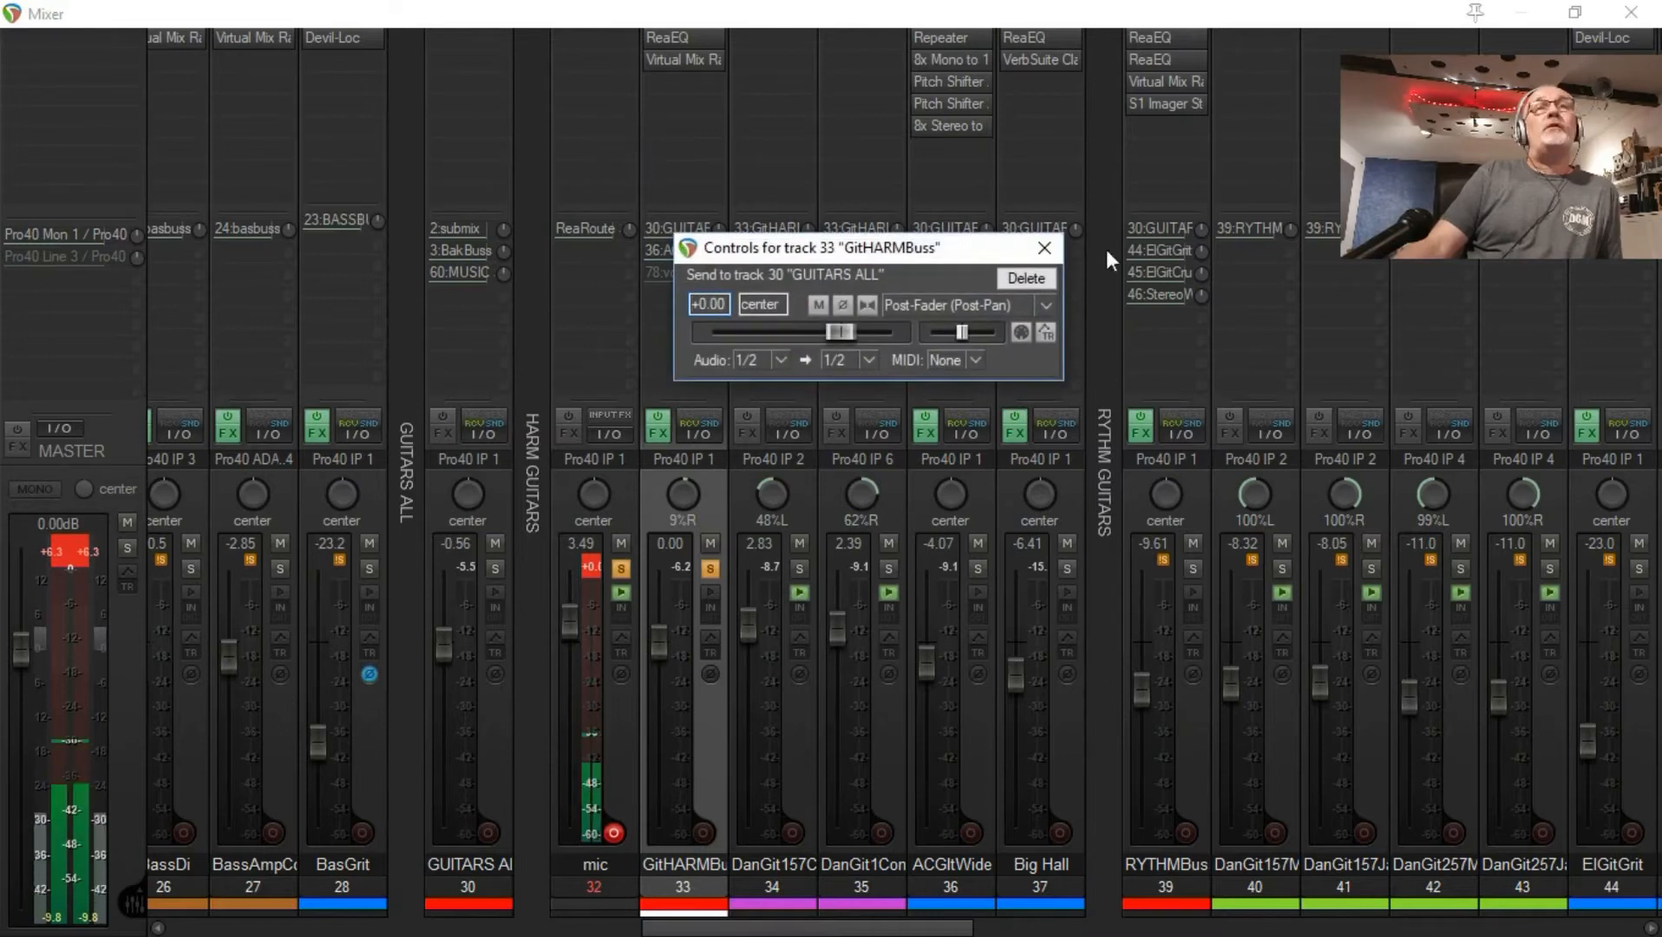
{"action": "left_click", "coordinate": [1046, 250]}
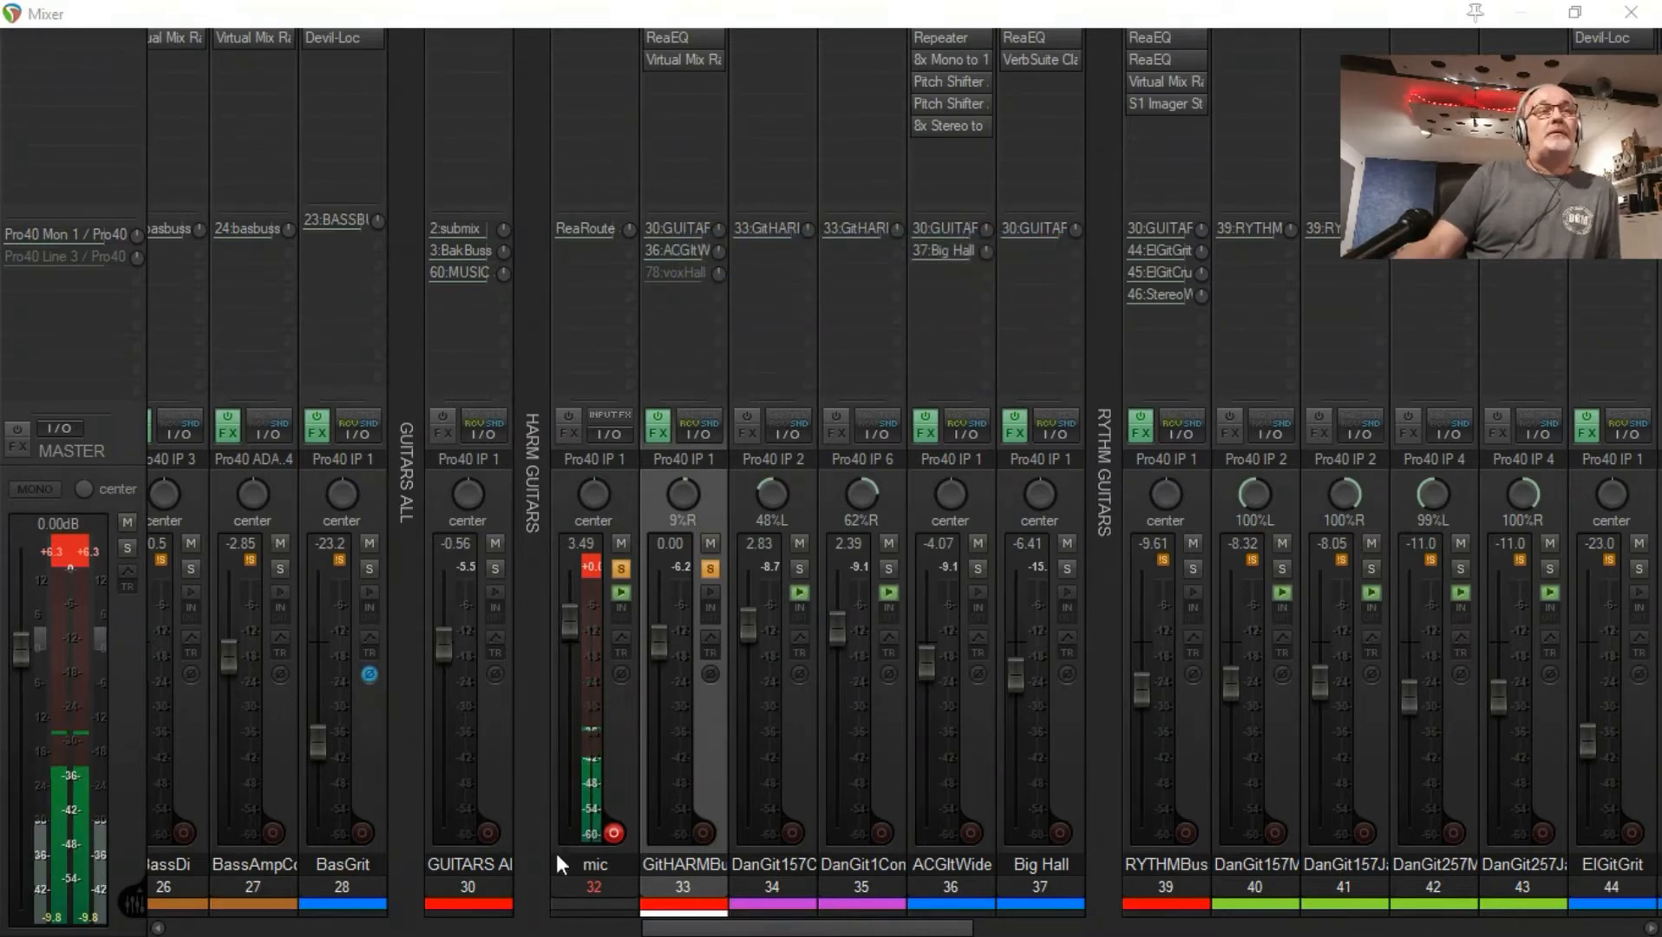
Step: Solo the GUITARS ALL bus channel alongside the harmony guitars bus
{"action": "left_click", "coordinate": [518, 786]}
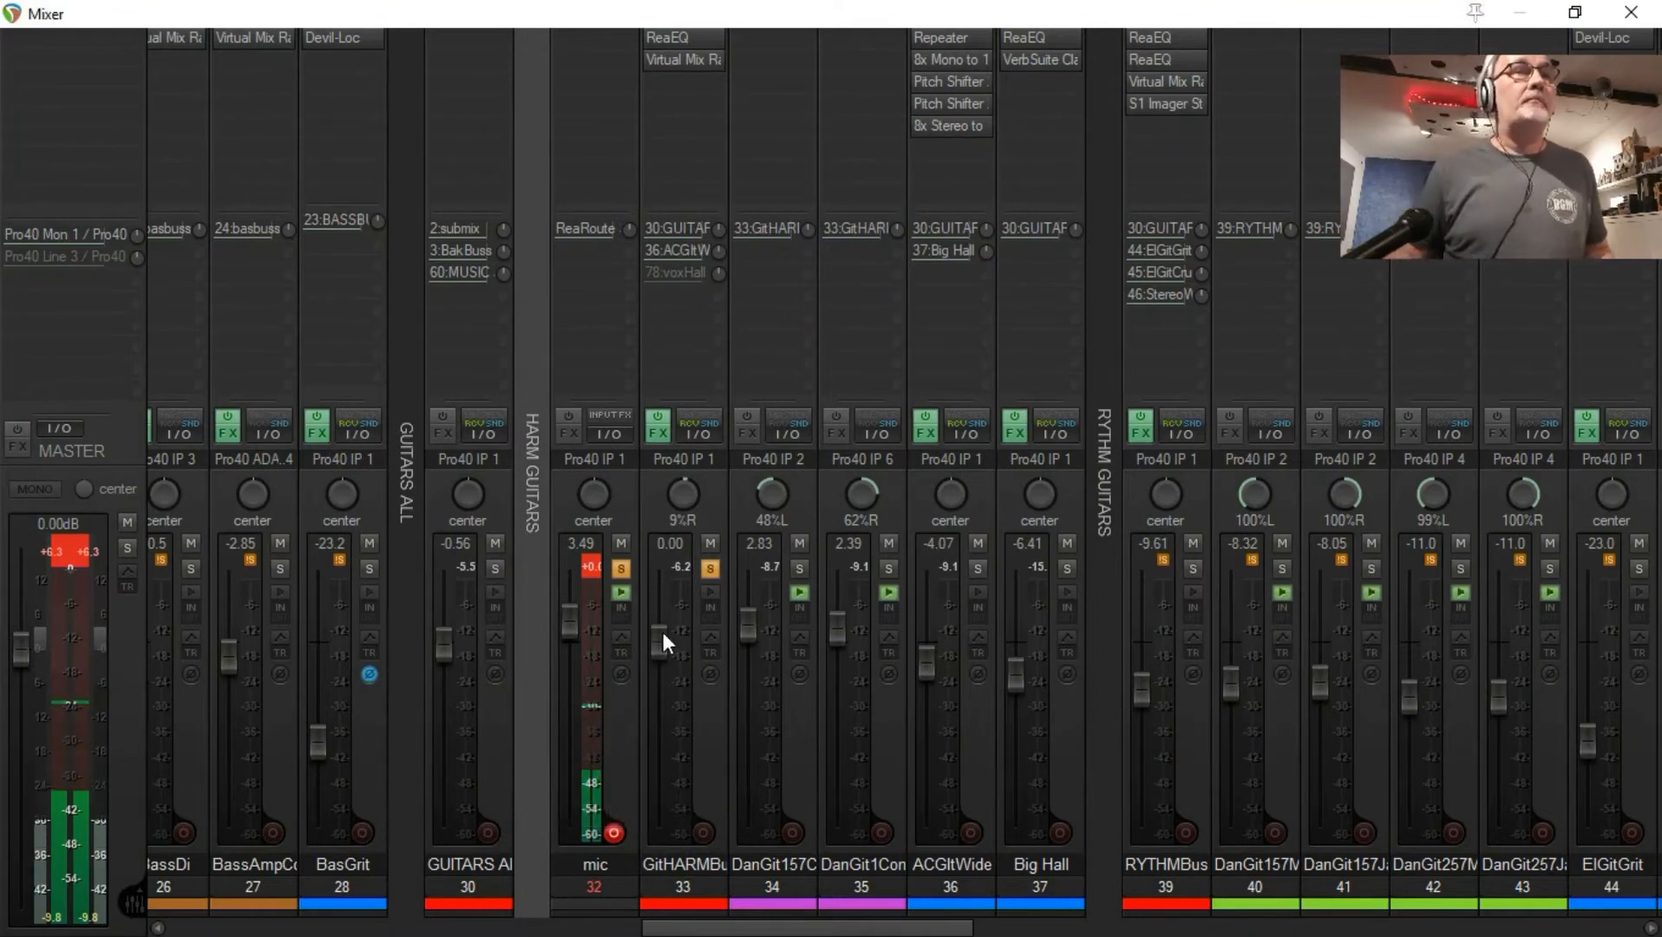
{"action": "left_click", "coordinate": [497, 569]}
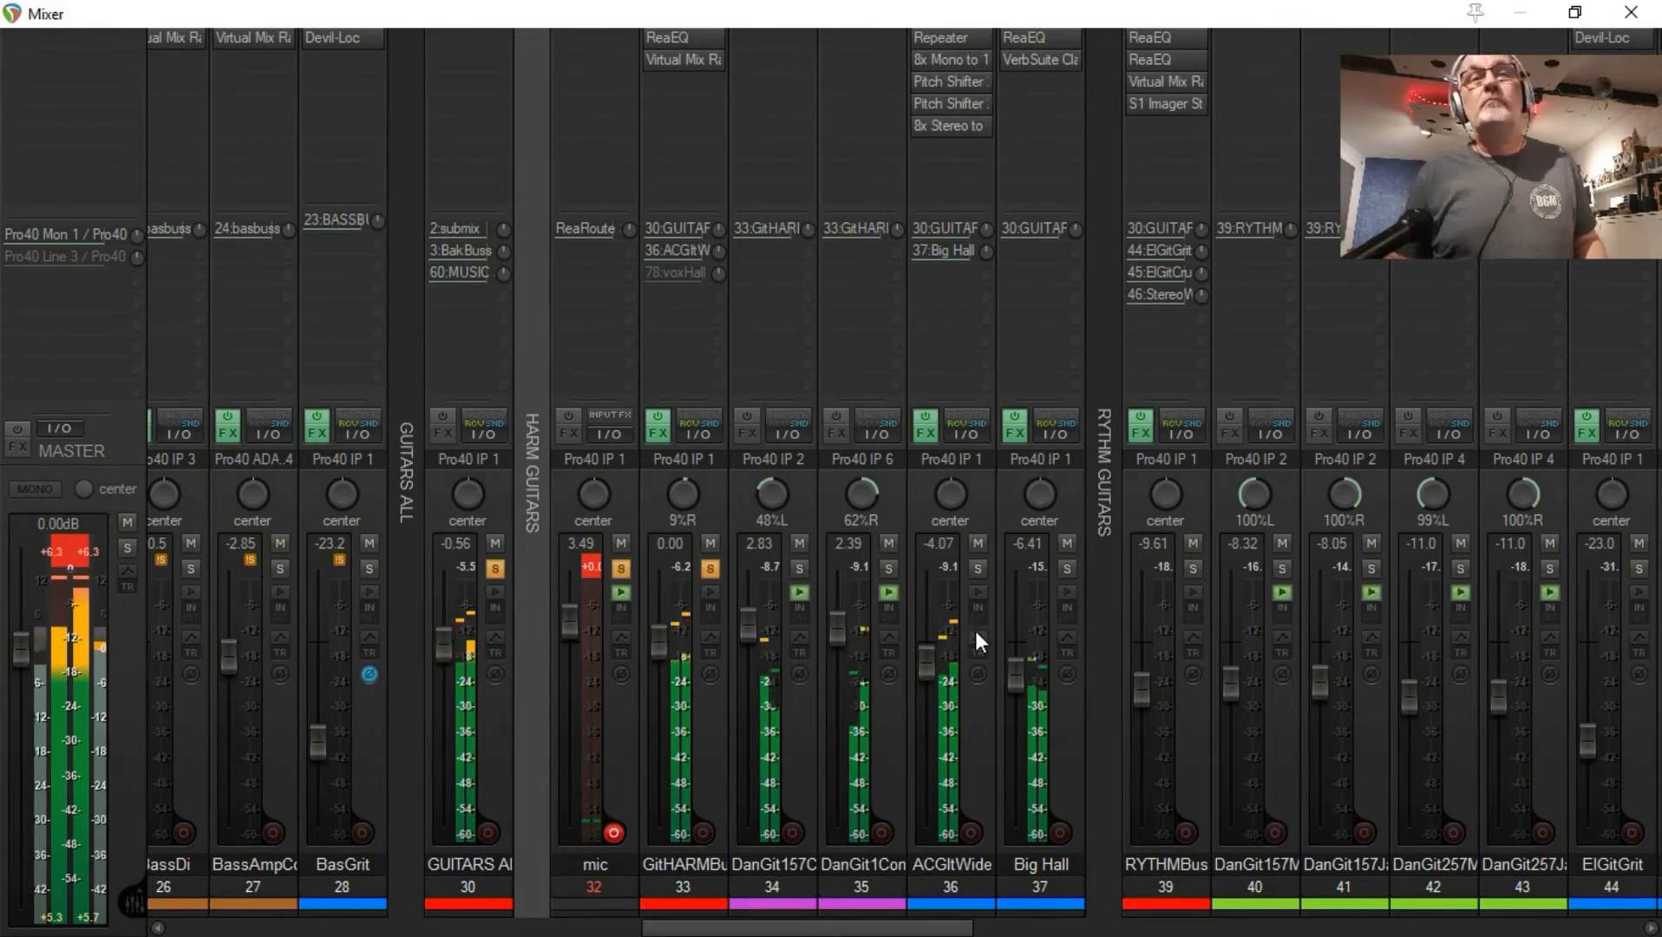
Step: Play the harmony guitars in the mixer and compare their sound with the ACGltWide channel muted and unmuted
{"action": "key", "text": "space"}
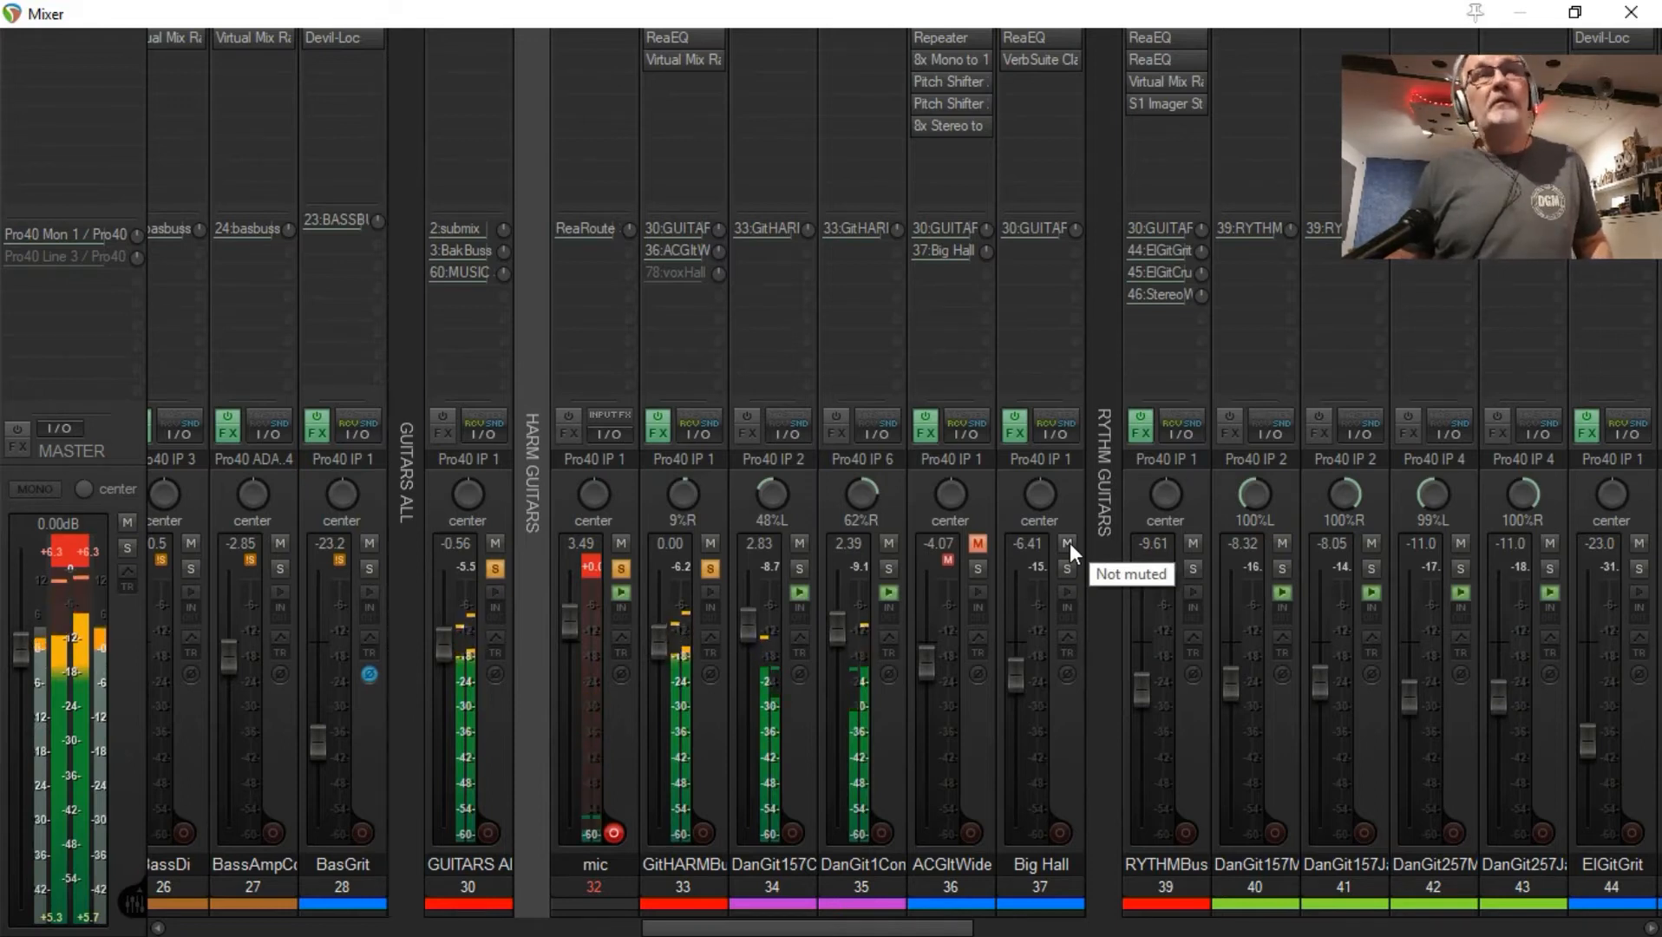
{"action": "left_click", "coordinate": [978, 540]}
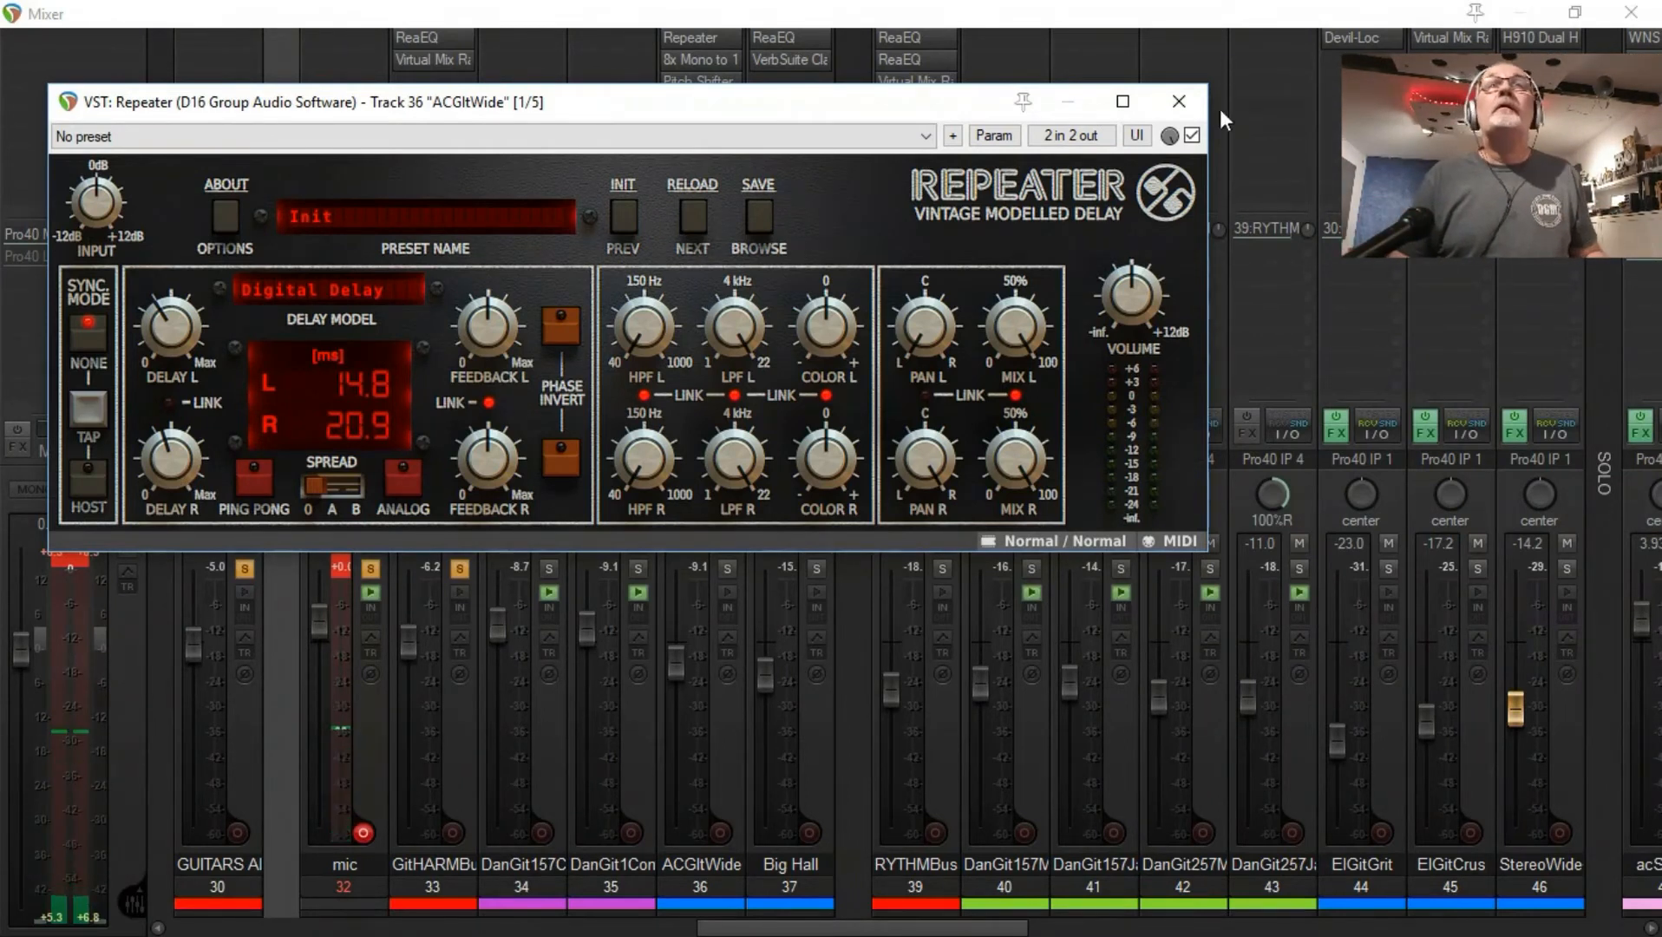
Step: Check the settings of the Repeater delay and of both Pitch Shifter 2 effects on the ACGltWide channel
{"action": "left_click", "coordinate": [1179, 101]}
{"action": "left_click", "coordinate": [690, 81]}
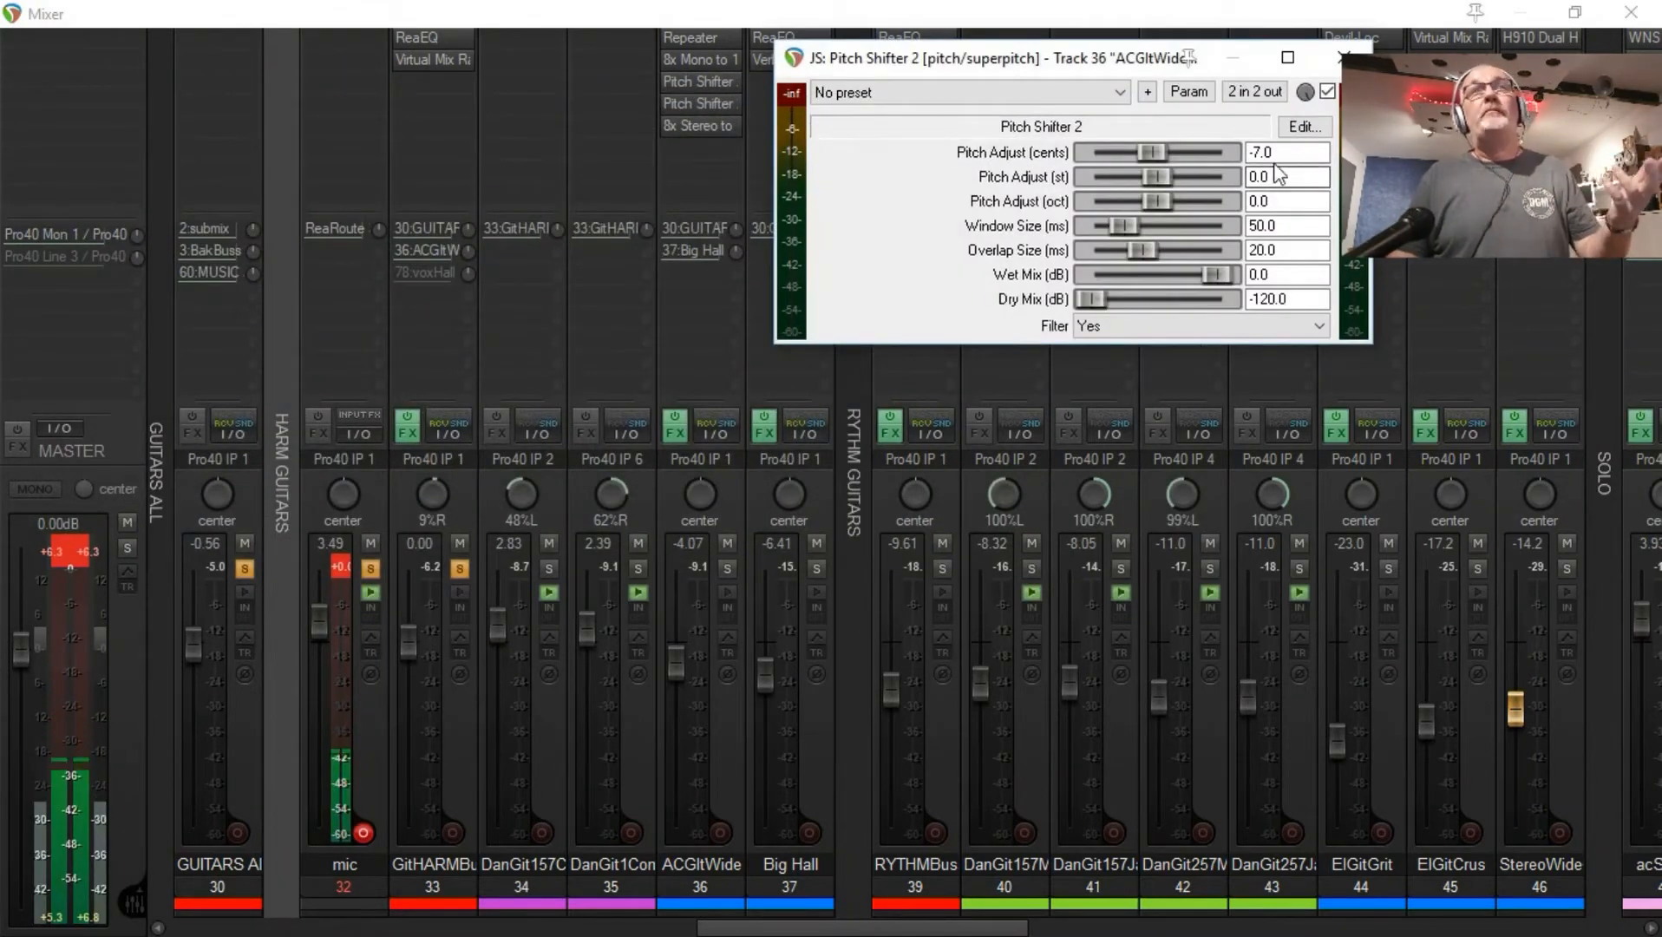
{"action": "left_click", "coordinate": [1344, 58]}
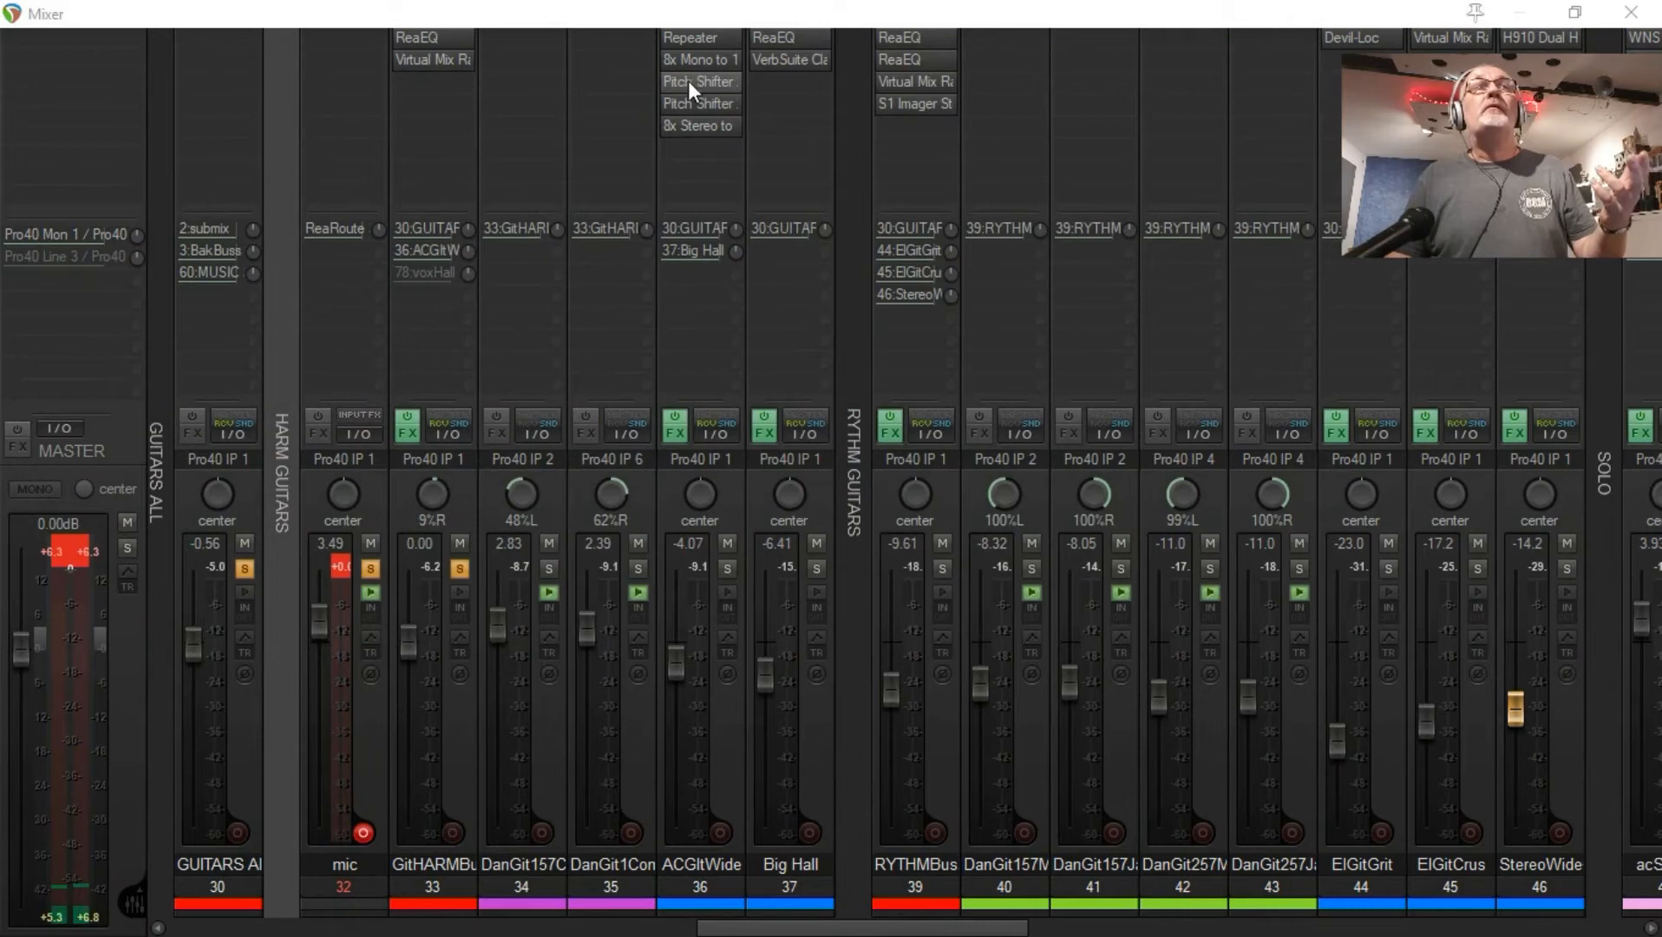
{"action": "left_click", "coordinate": [696, 94]}
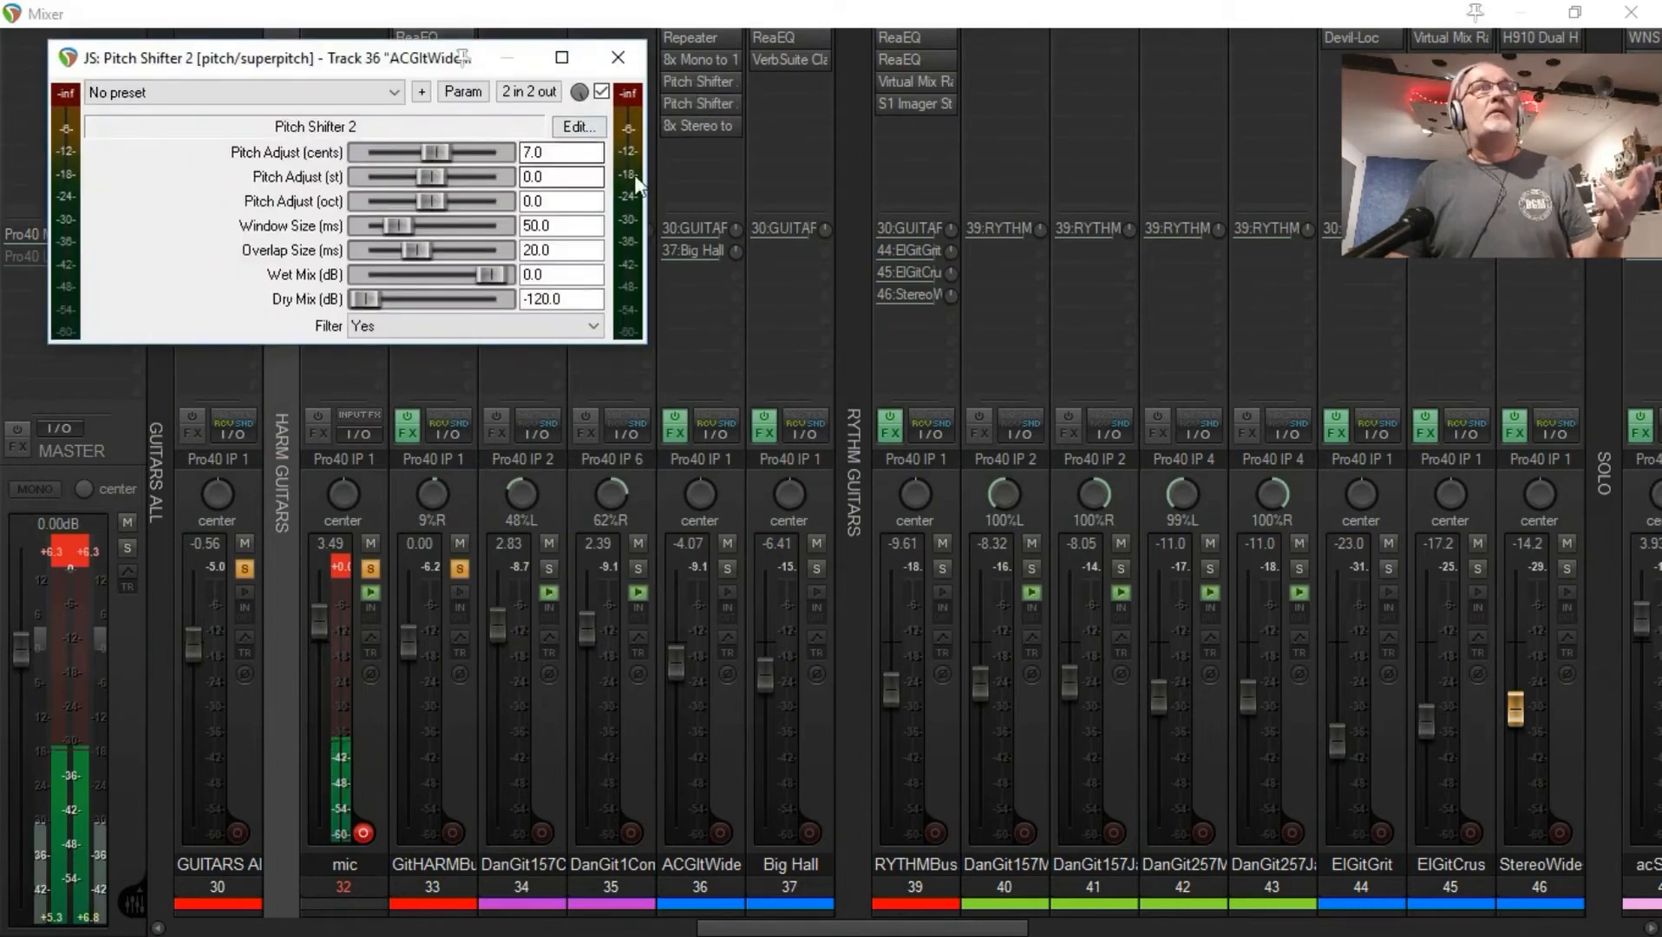
{"action": "left_click", "coordinate": [619, 56]}
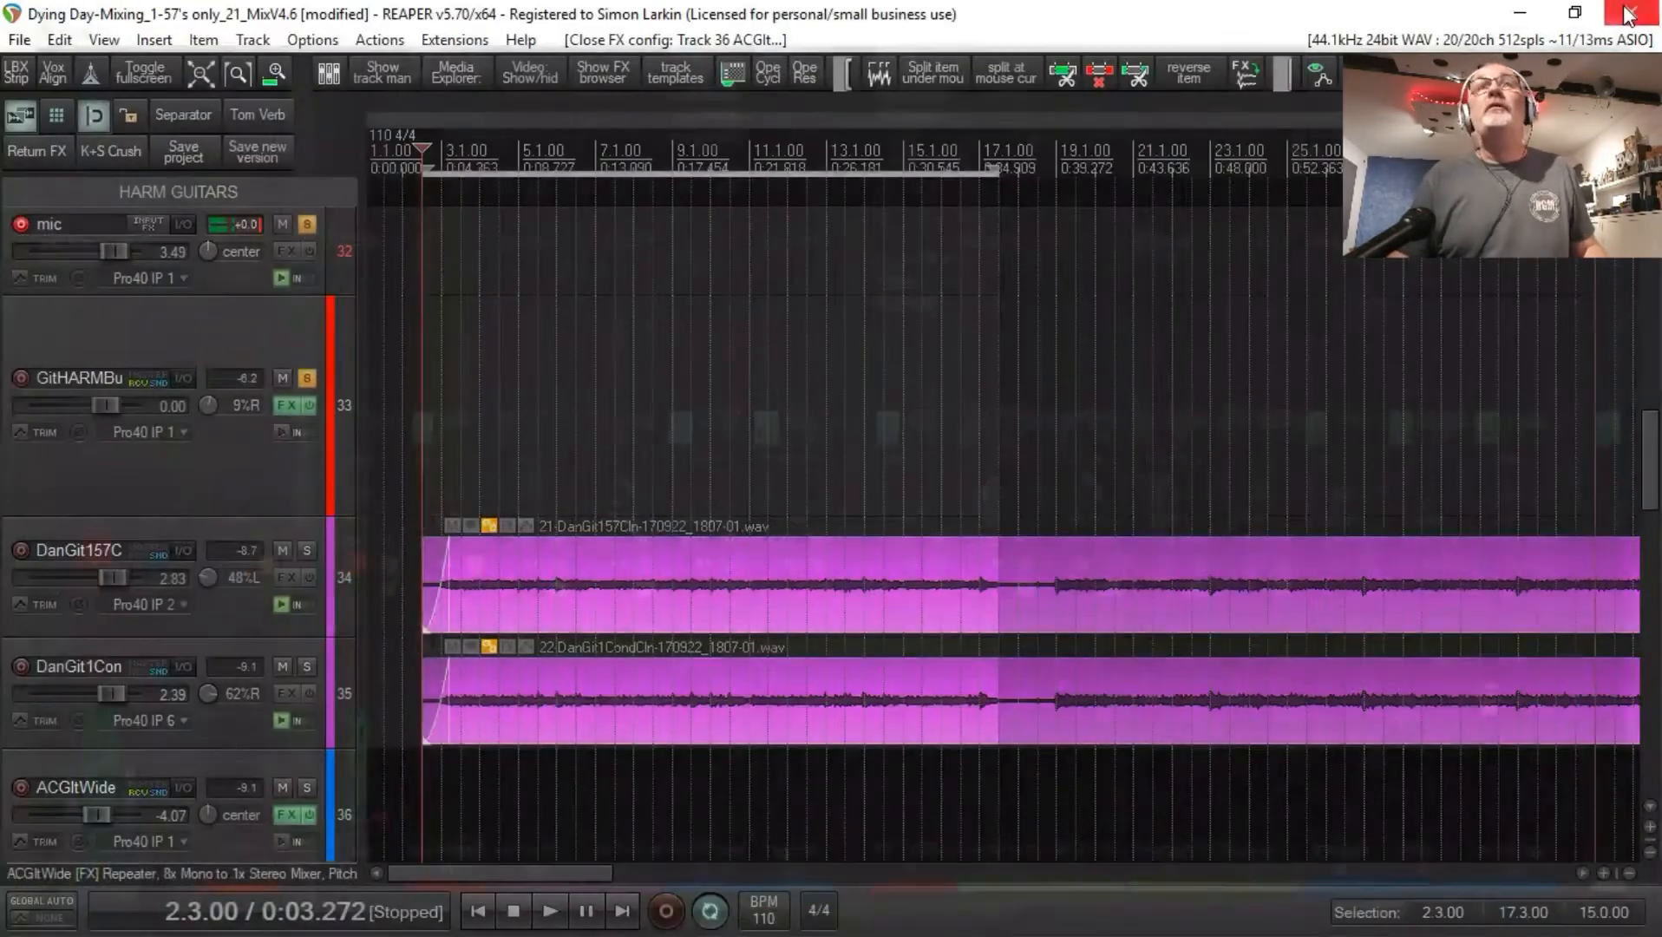
Step: Close the mixer and make the ACGltWide track taller in the track list
{"action": "left_click", "coordinate": [1631, 13]}
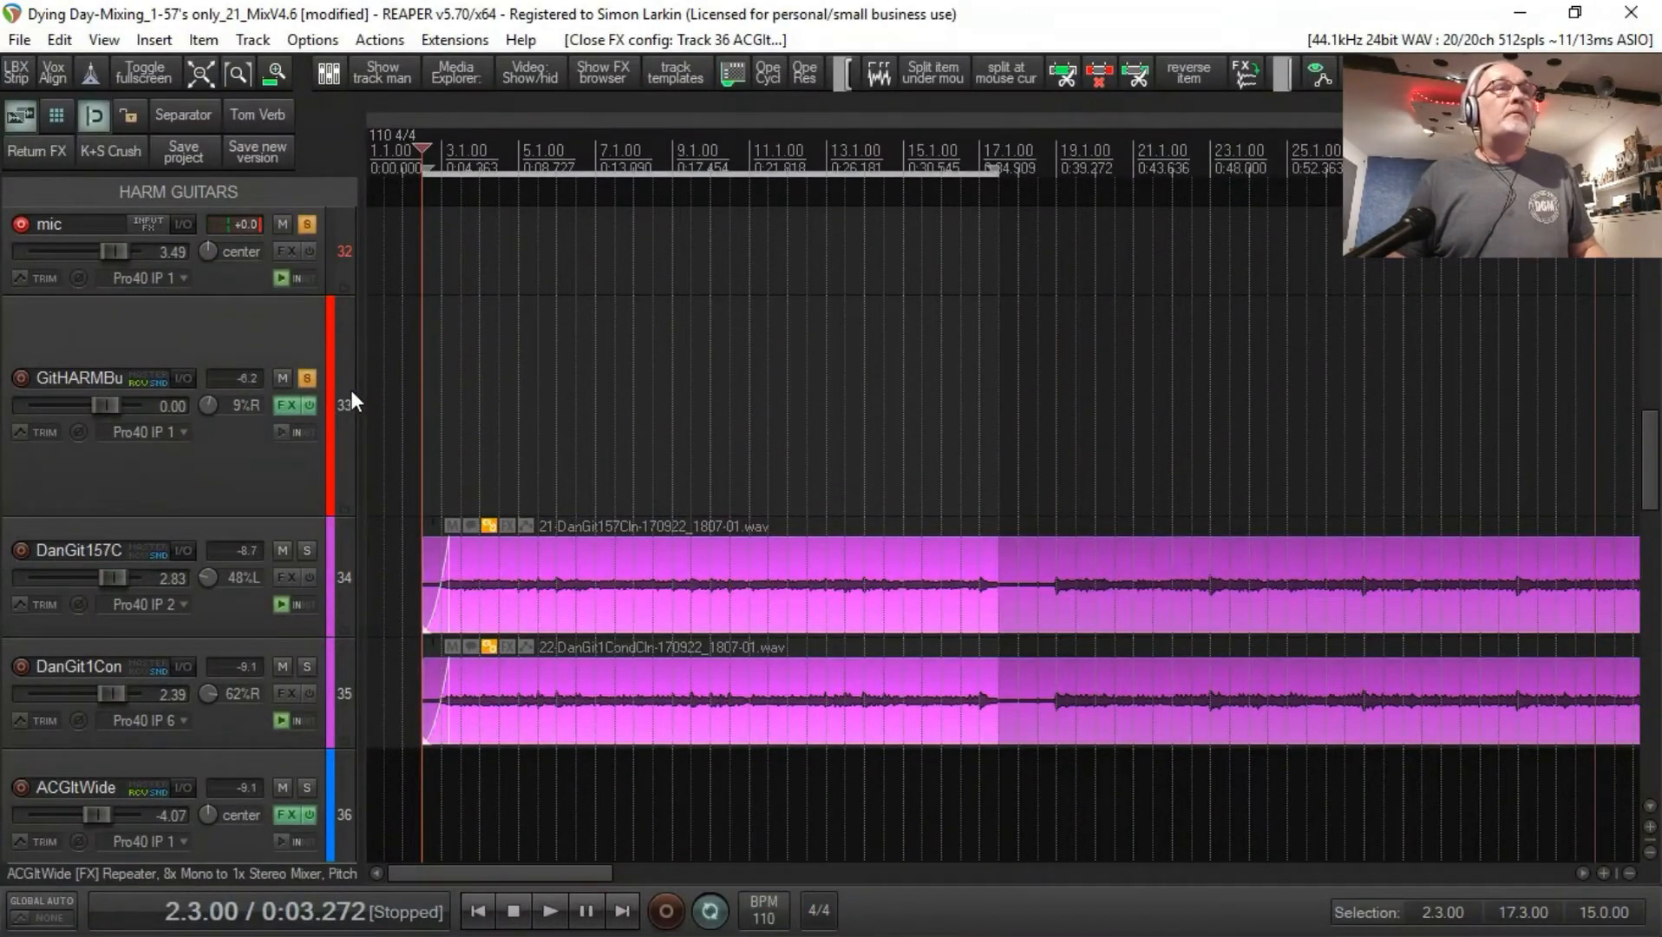
{"action": "scroll", "coordinate": [351, 391], "scroll_direction": "down", "scroll_amount": 5}
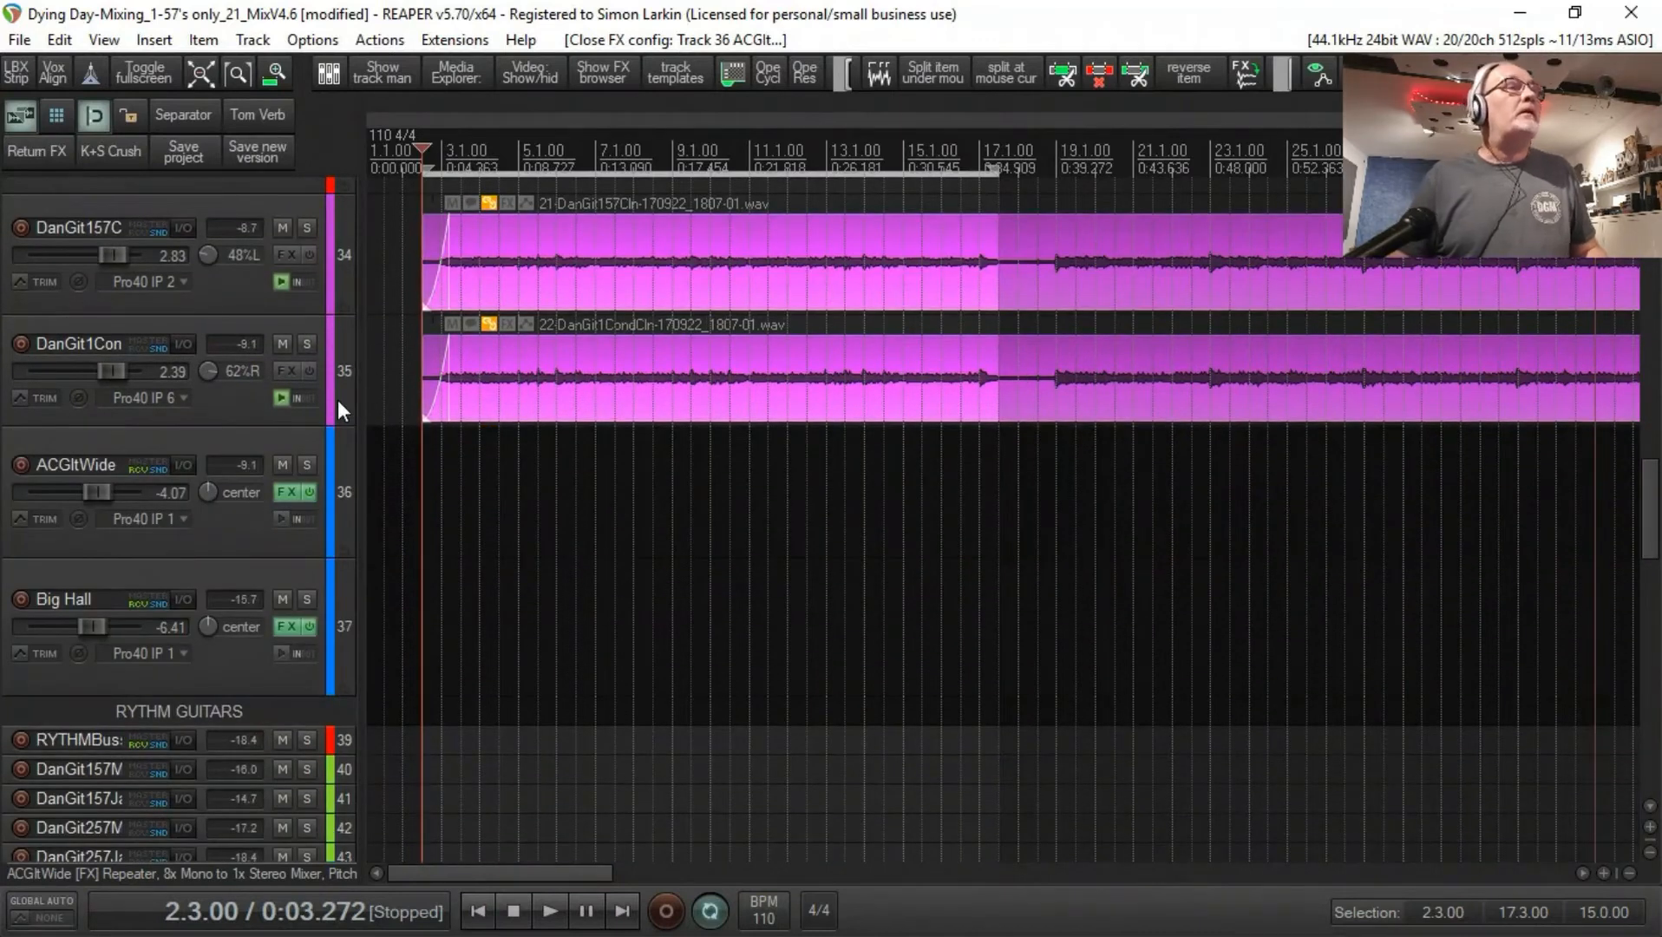
{"action": "left_click_drag", "start_coordinate": [295, 556], "coordinate": [304, 689]}
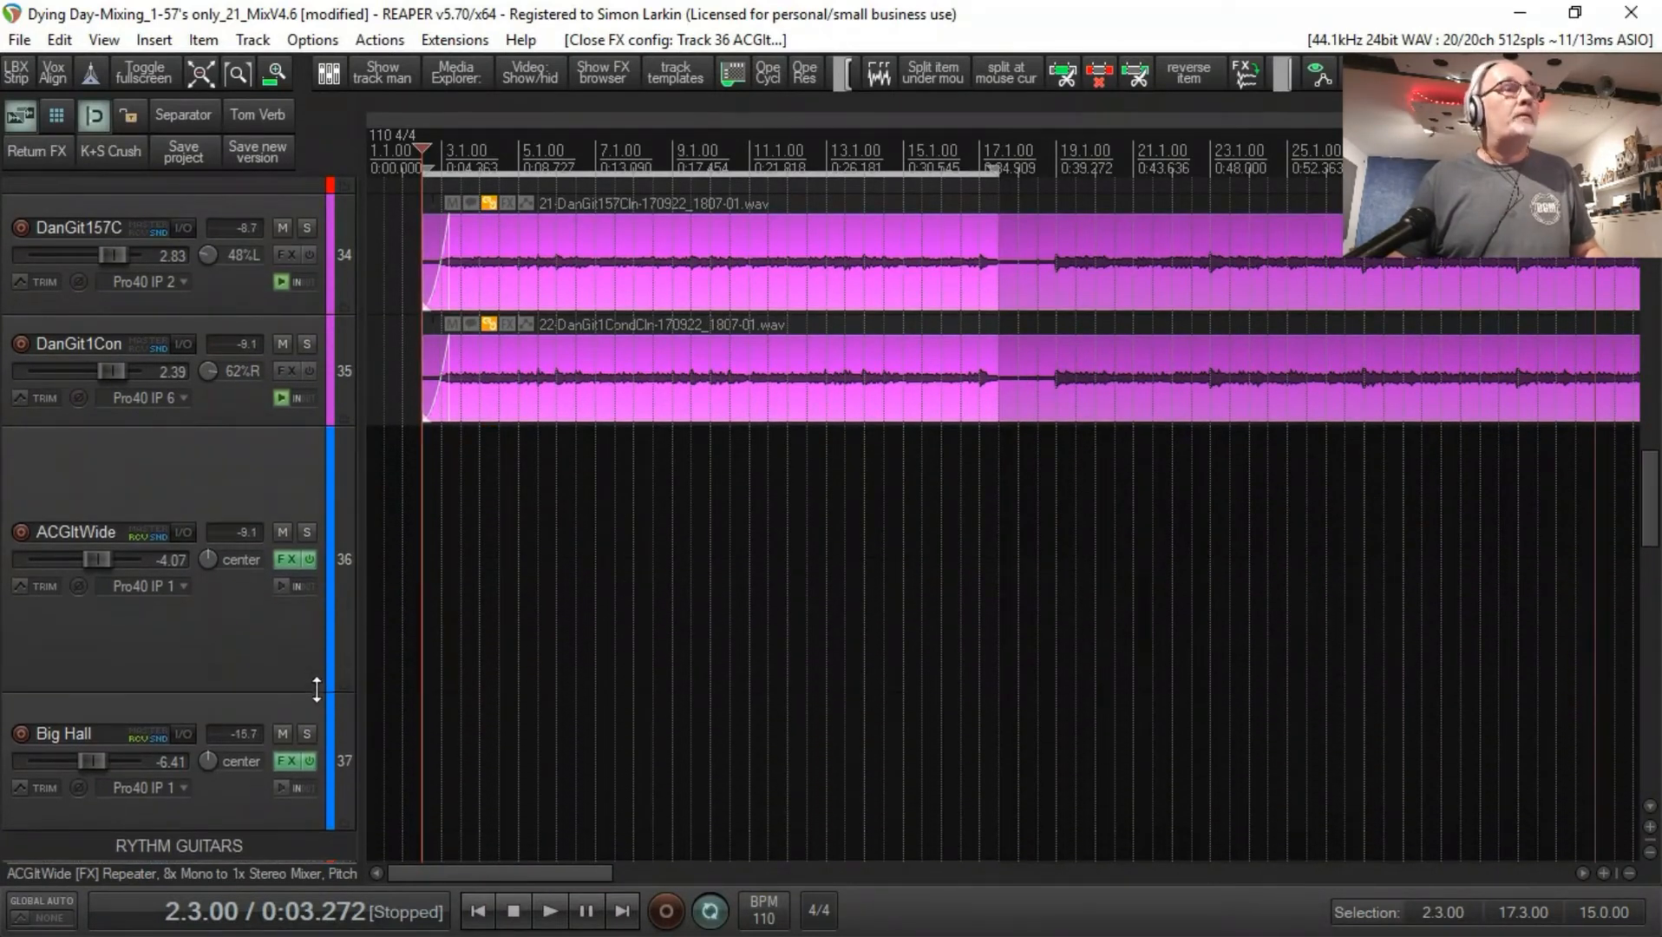
Step: Show the Pitch Adjust (cents) envelopes of both Pitch Shifter 2 effects on the ACGltWide track
{"action": "left_click", "coordinate": [20, 585]}
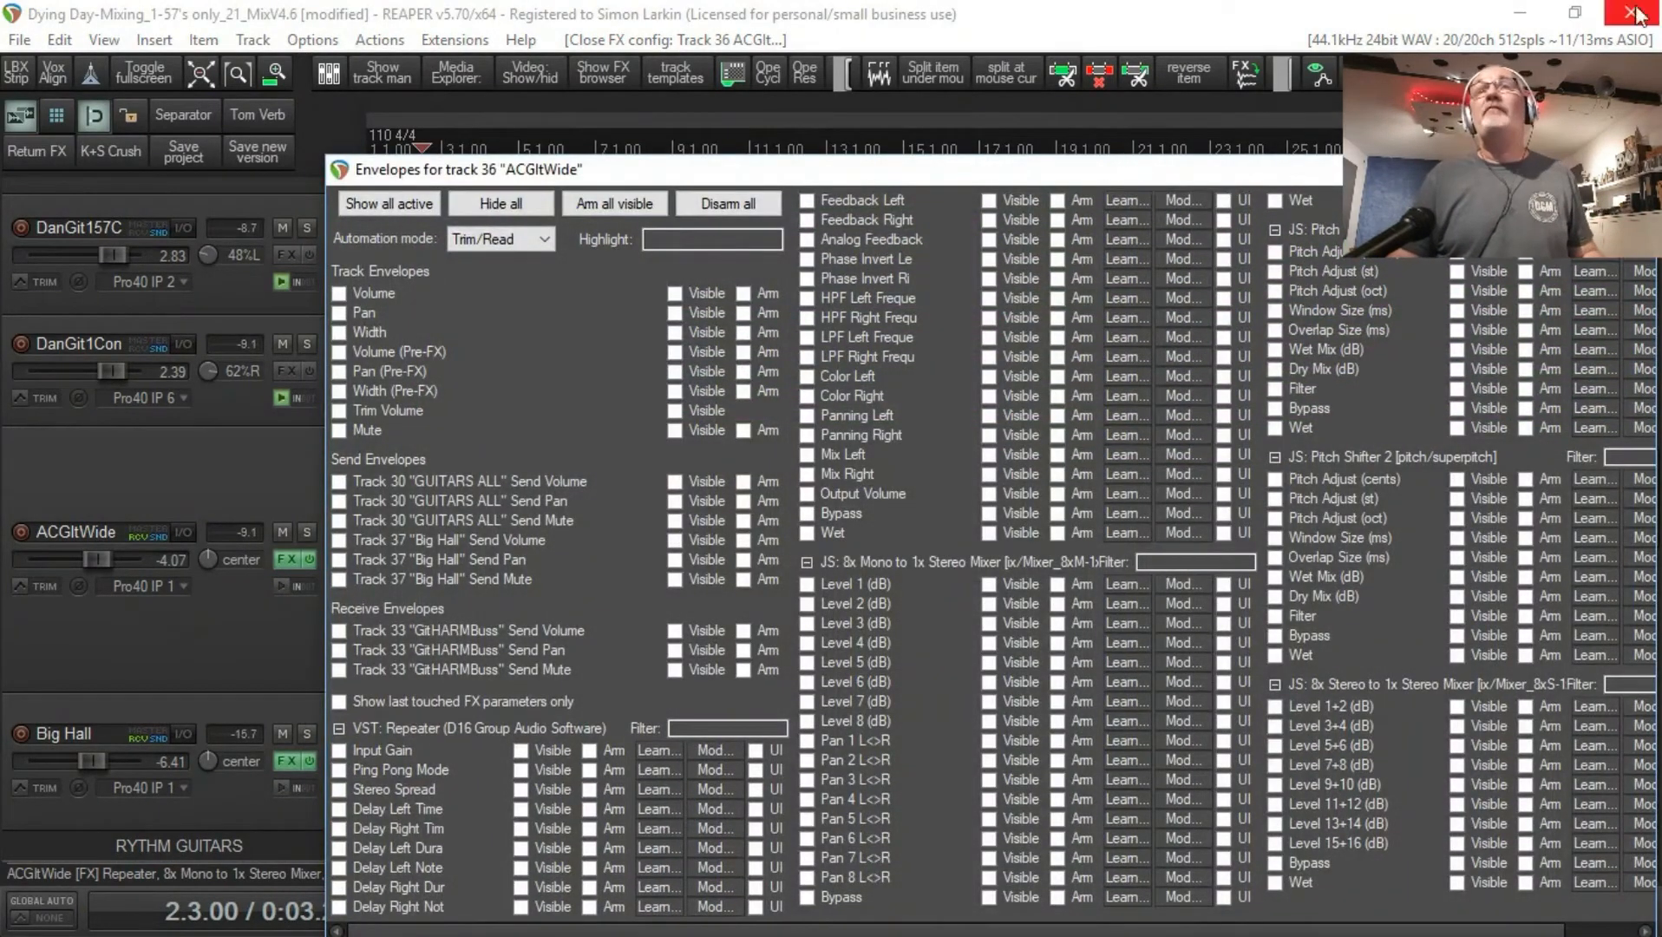
{"action": "left_click", "coordinate": [1636, 170]}
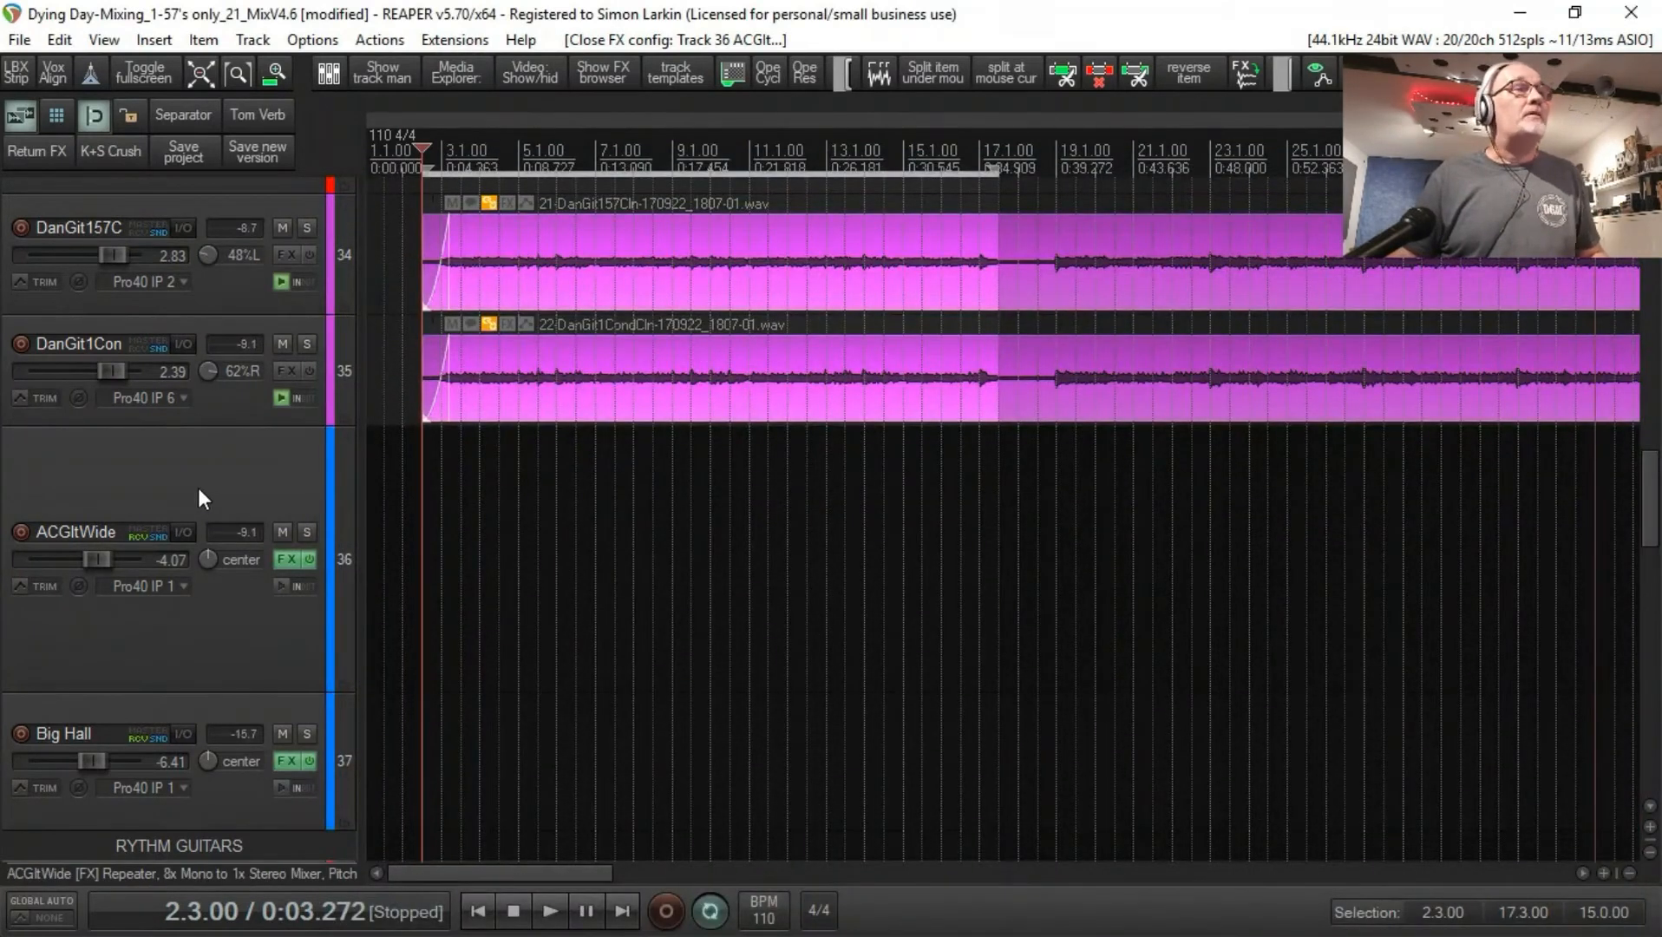
{"action": "left_click", "coordinate": [18, 587]}
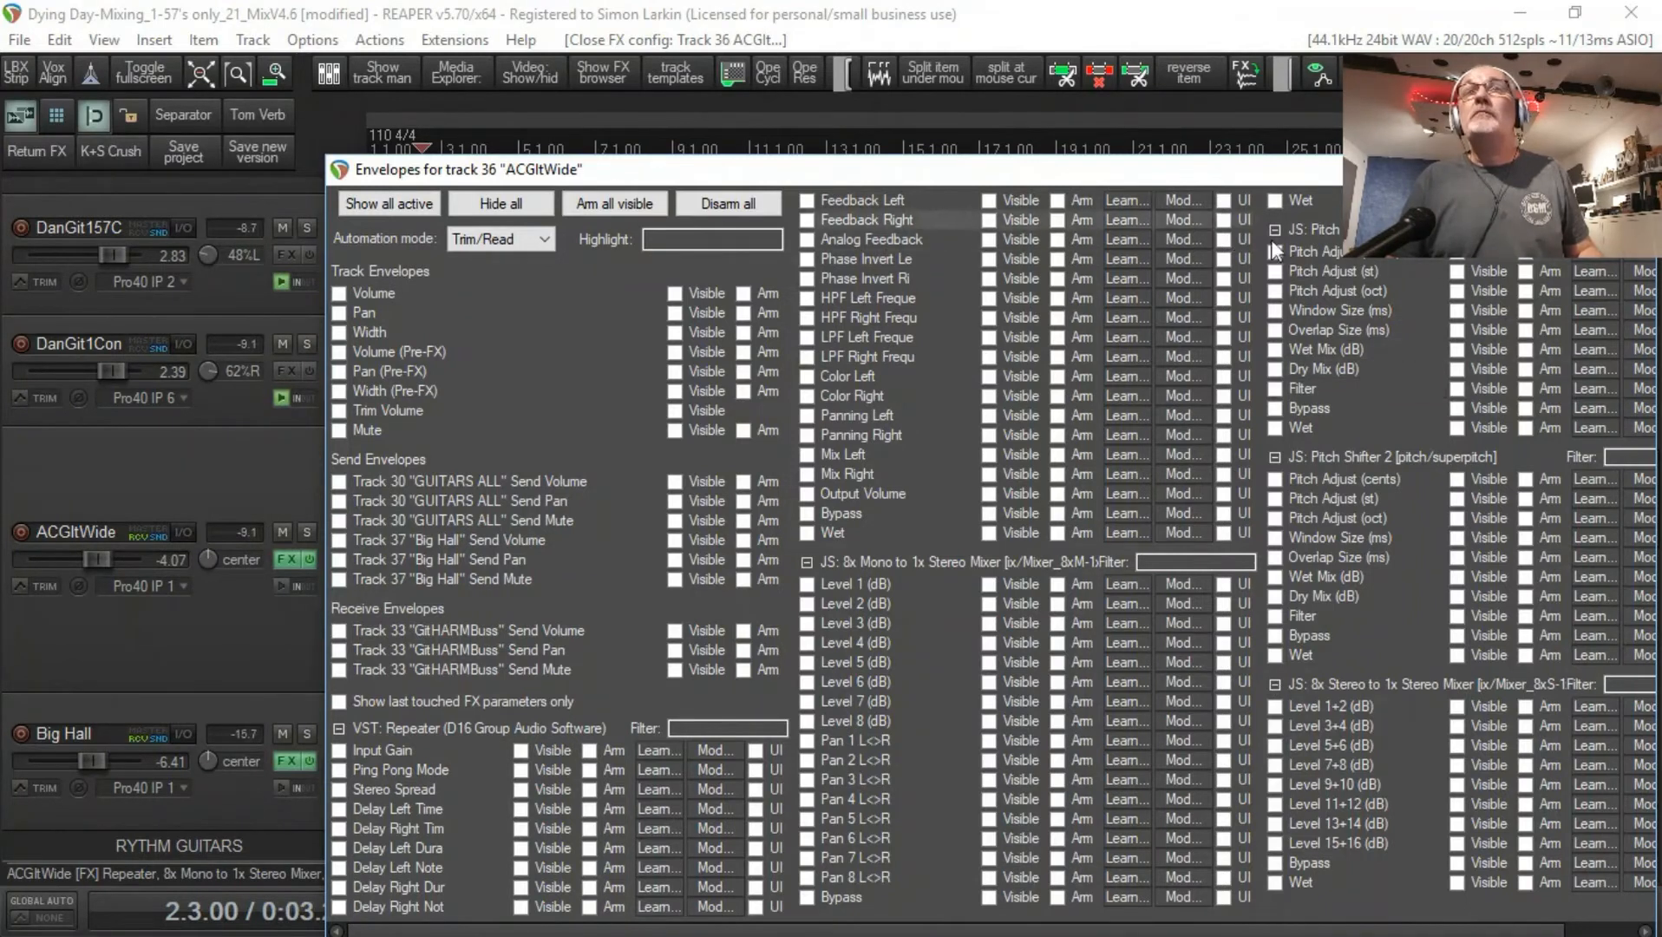
{"action": "left_click", "coordinate": [1292, 251]}
{"action": "left_click", "coordinate": [1316, 479]}
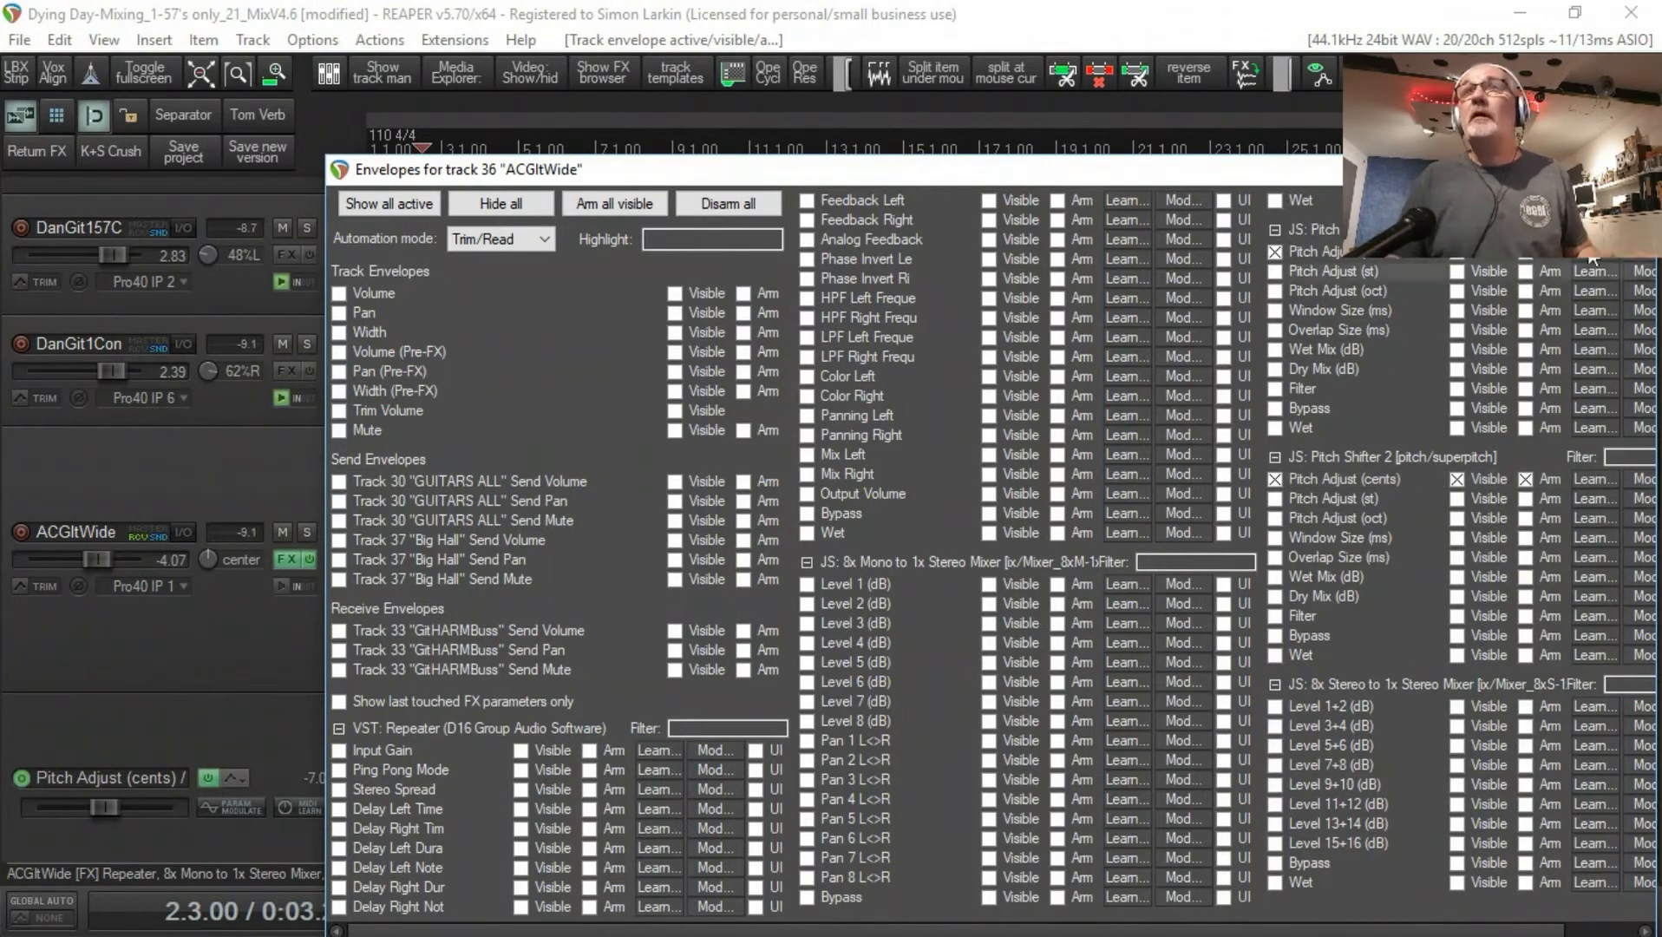
{"action": "left_click", "coordinate": [1631, 169]}
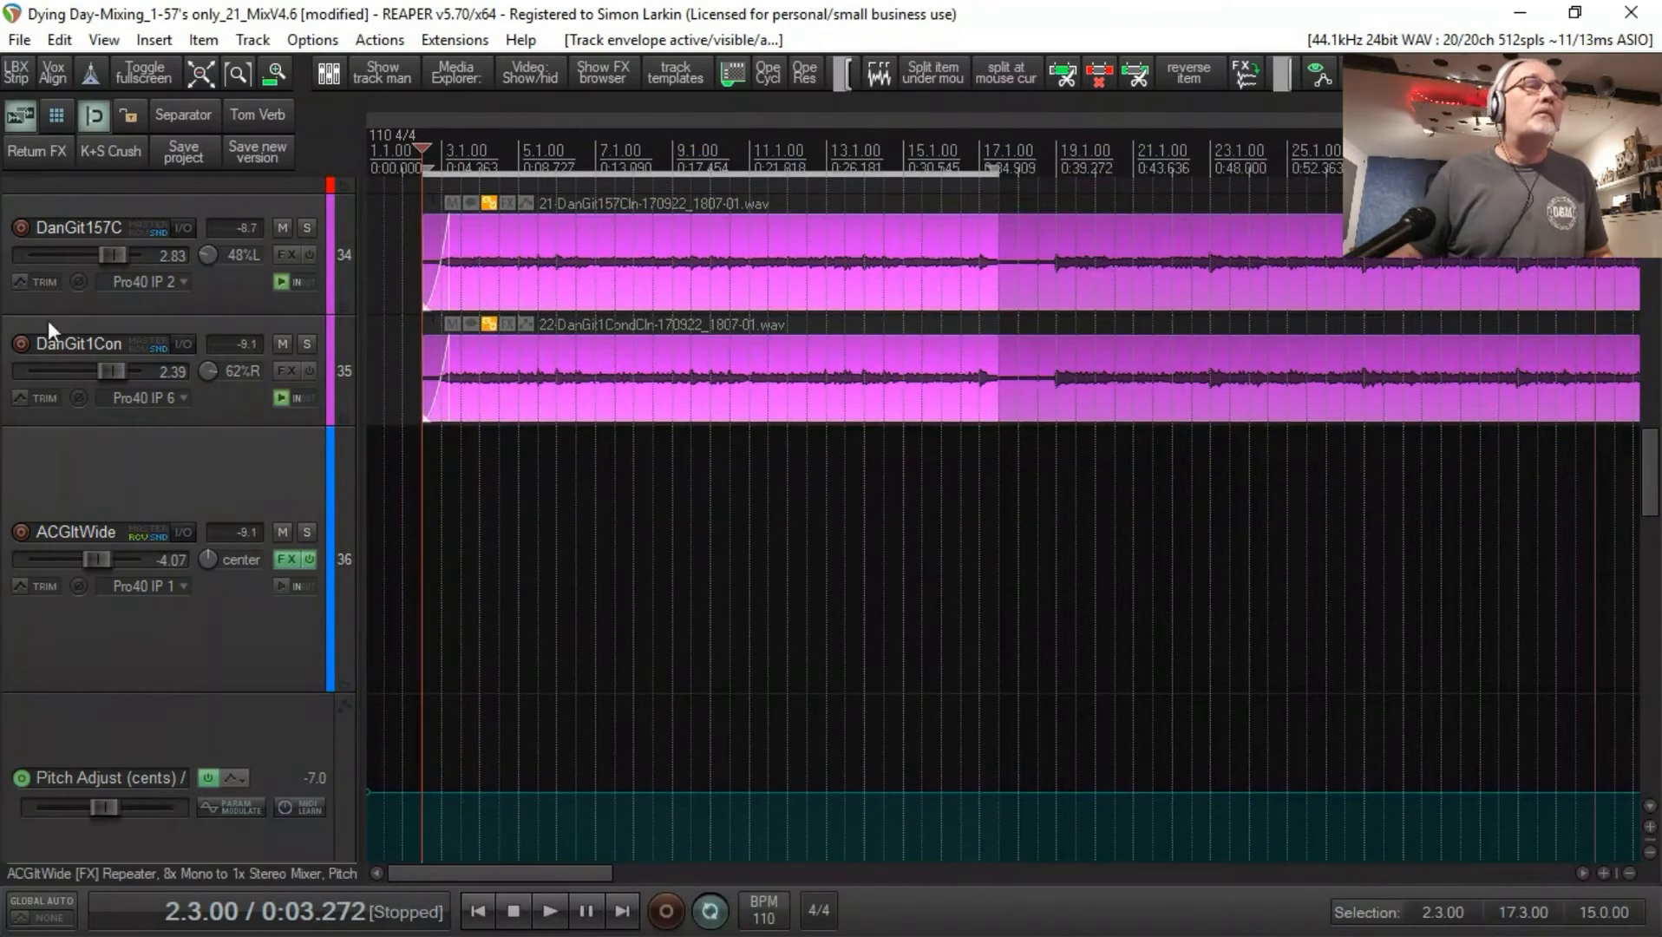
Step: Make a one-bar time selection from 3.1.00 to 4.1.00 above the pitch envelopes of the ACGltWide track
{"action": "scroll", "coordinate": [342, 591], "scroll_direction": "down", "scroll_amount": 5}
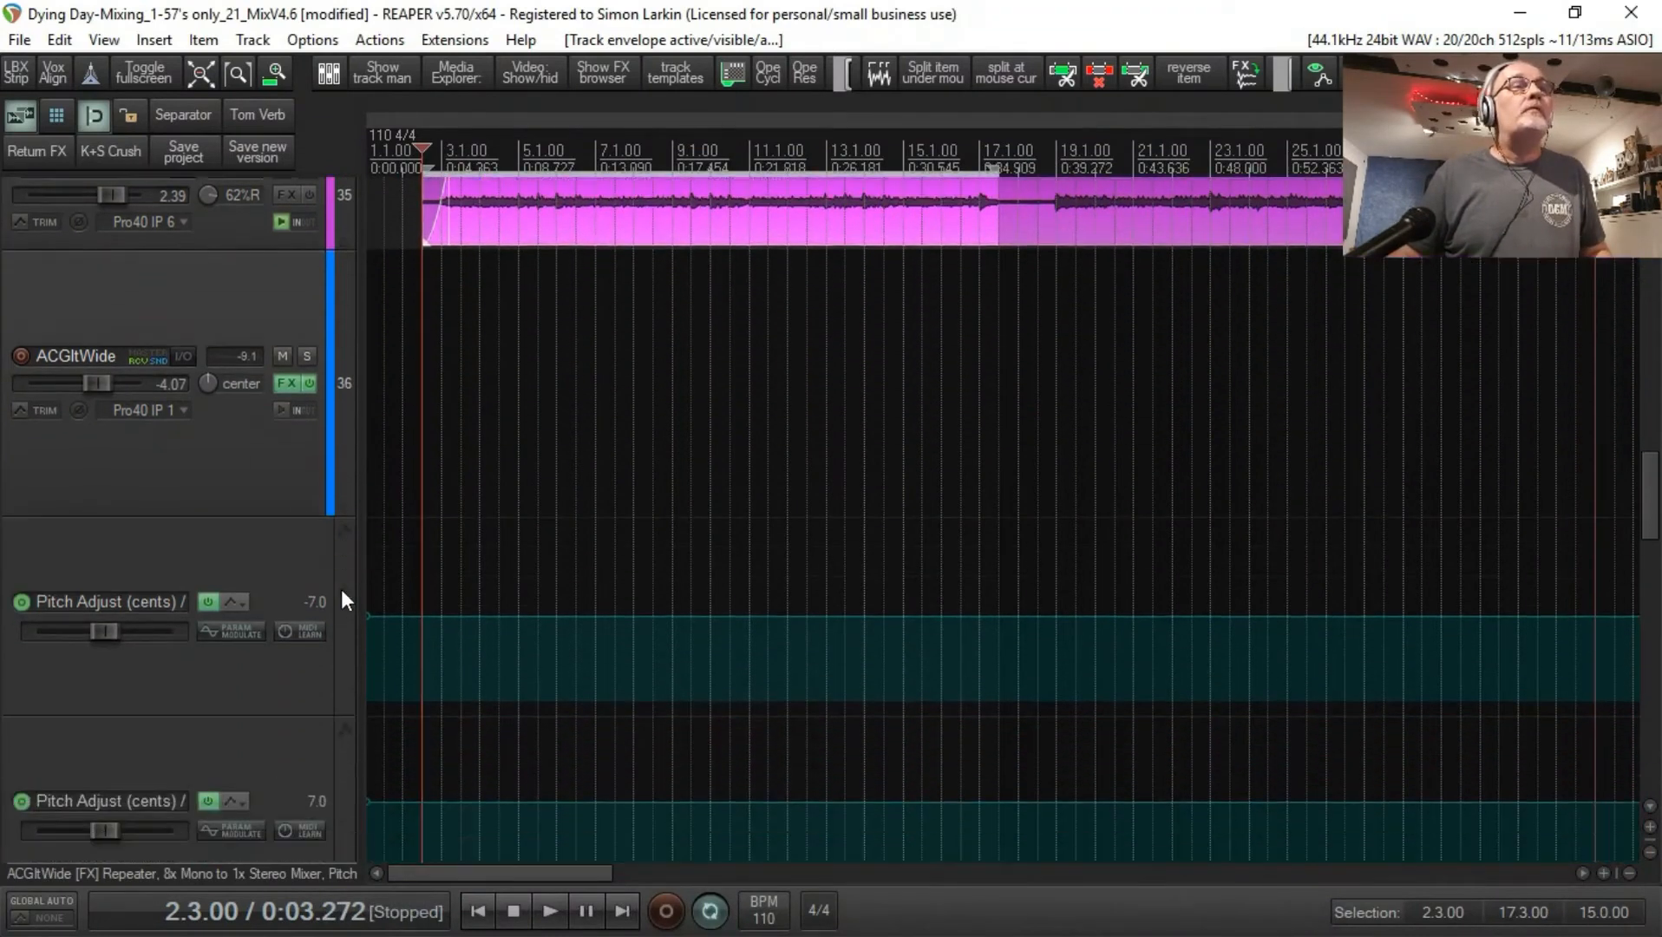
{"action": "left_click_drag", "start_coordinate": [424, 447], "coordinate": [926, 460]}
{"action": "left_click_drag", "start_coordinate": [428, 434], "coordinate": [509, 430]}
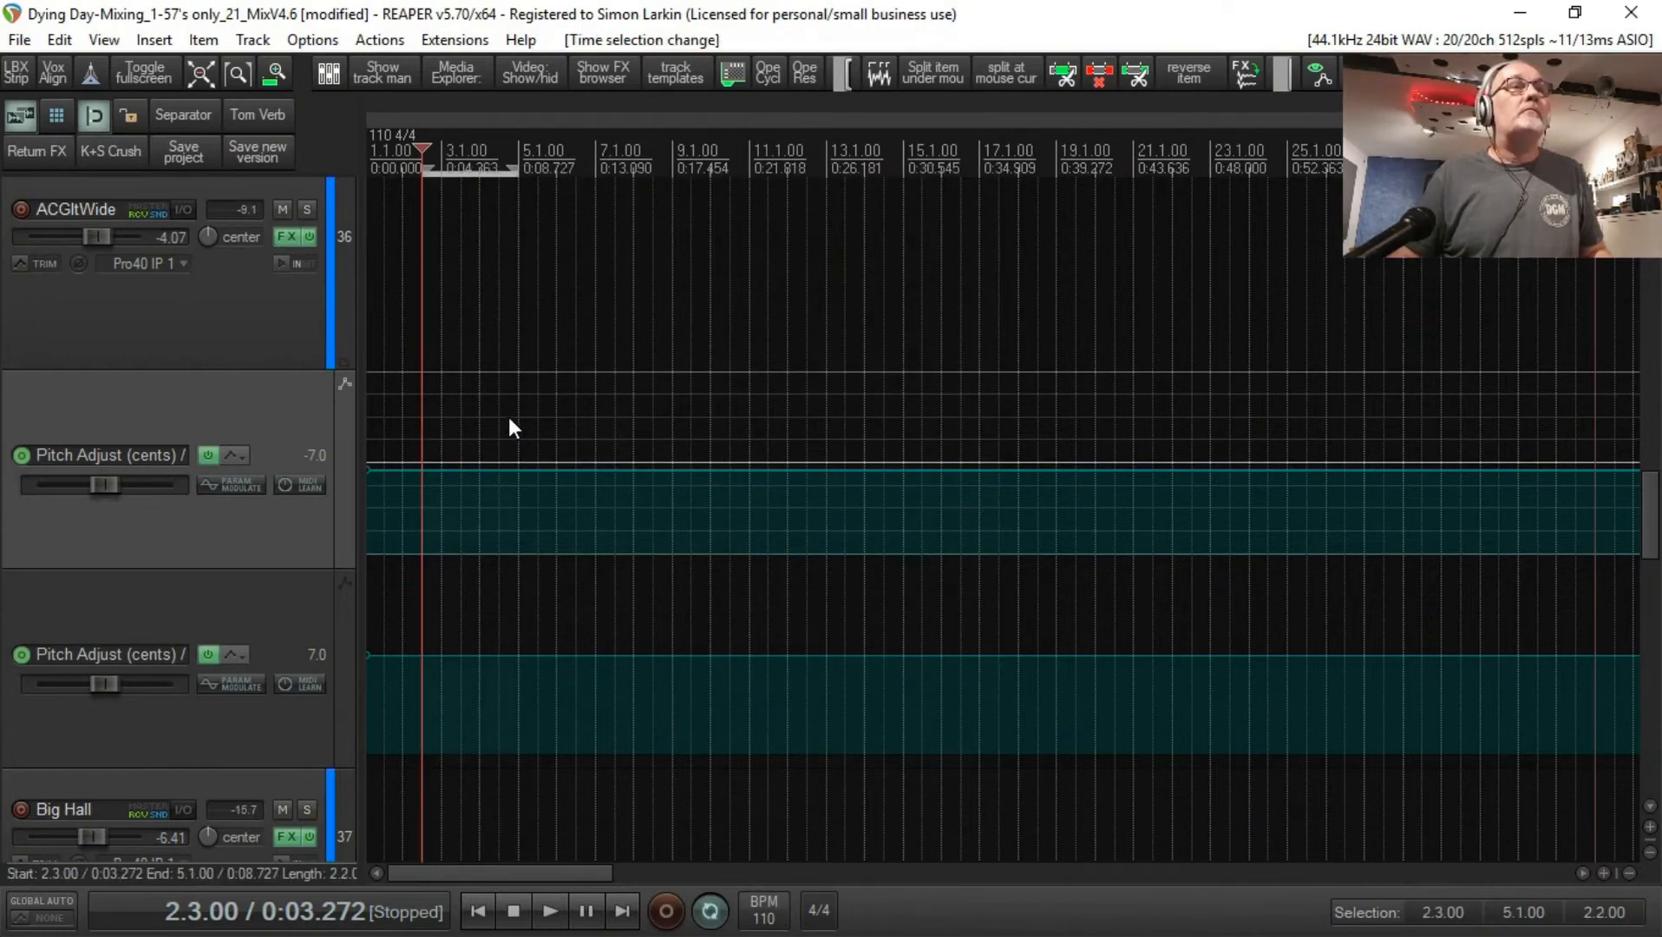
{"action": "scroll", "coordinate": [429, 433], "scroll_direction": "up", "scroll_amount": 6}
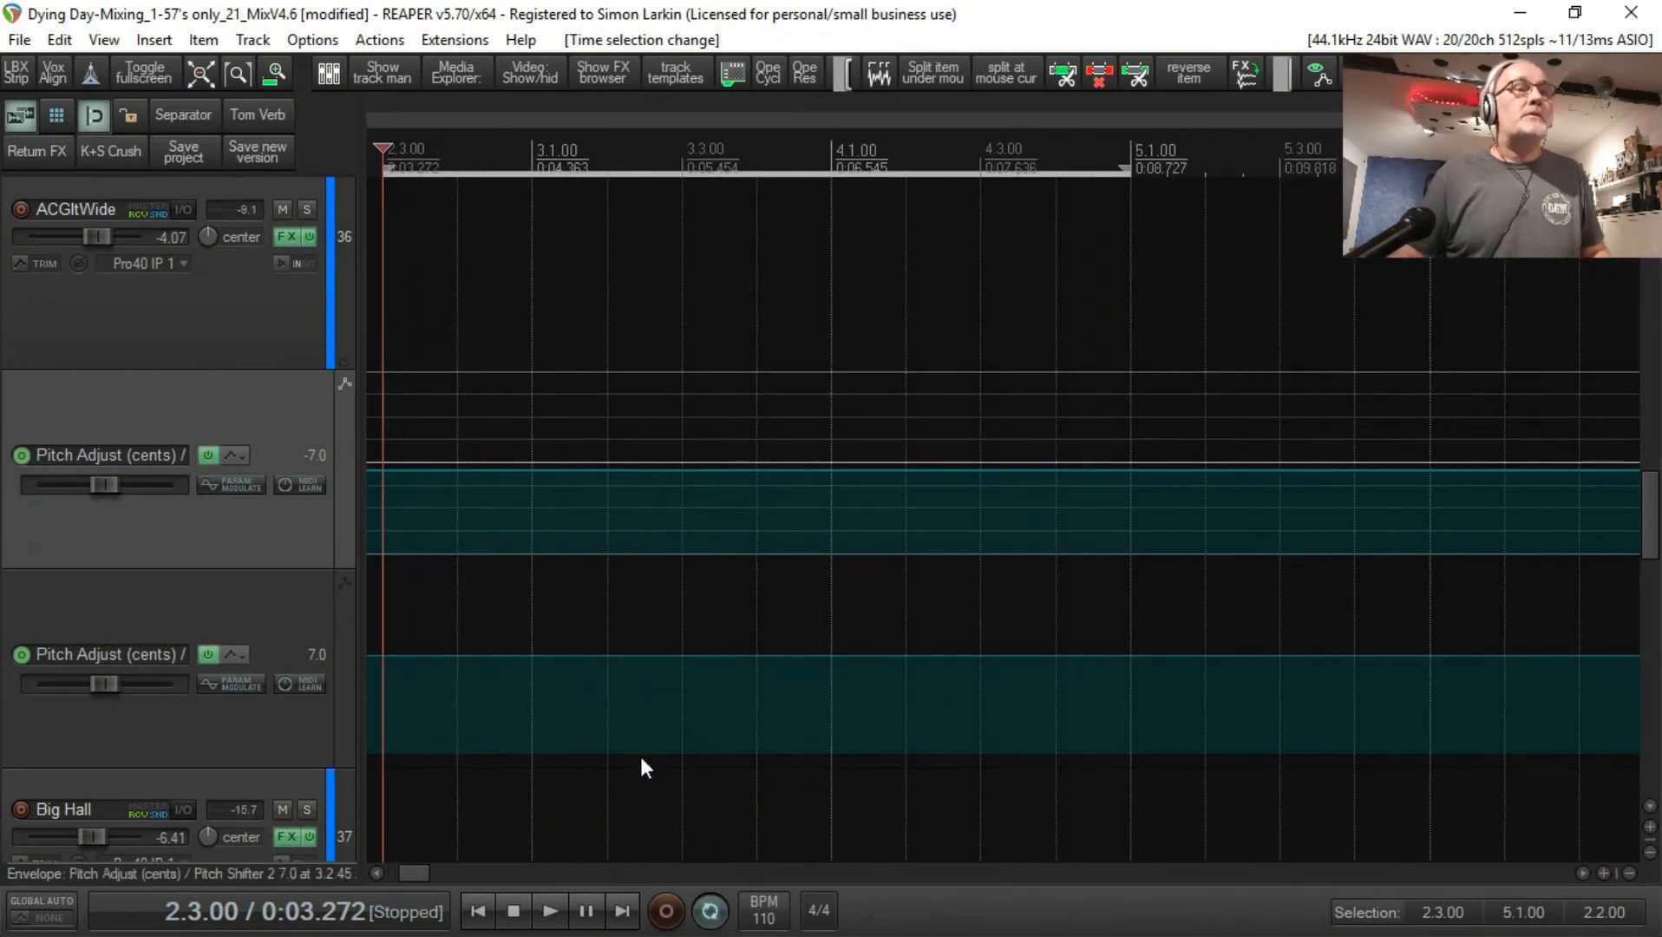
{"action": "left_click_drag", "start_coordinate": [416, 873], "coordinate": [405, 874]}
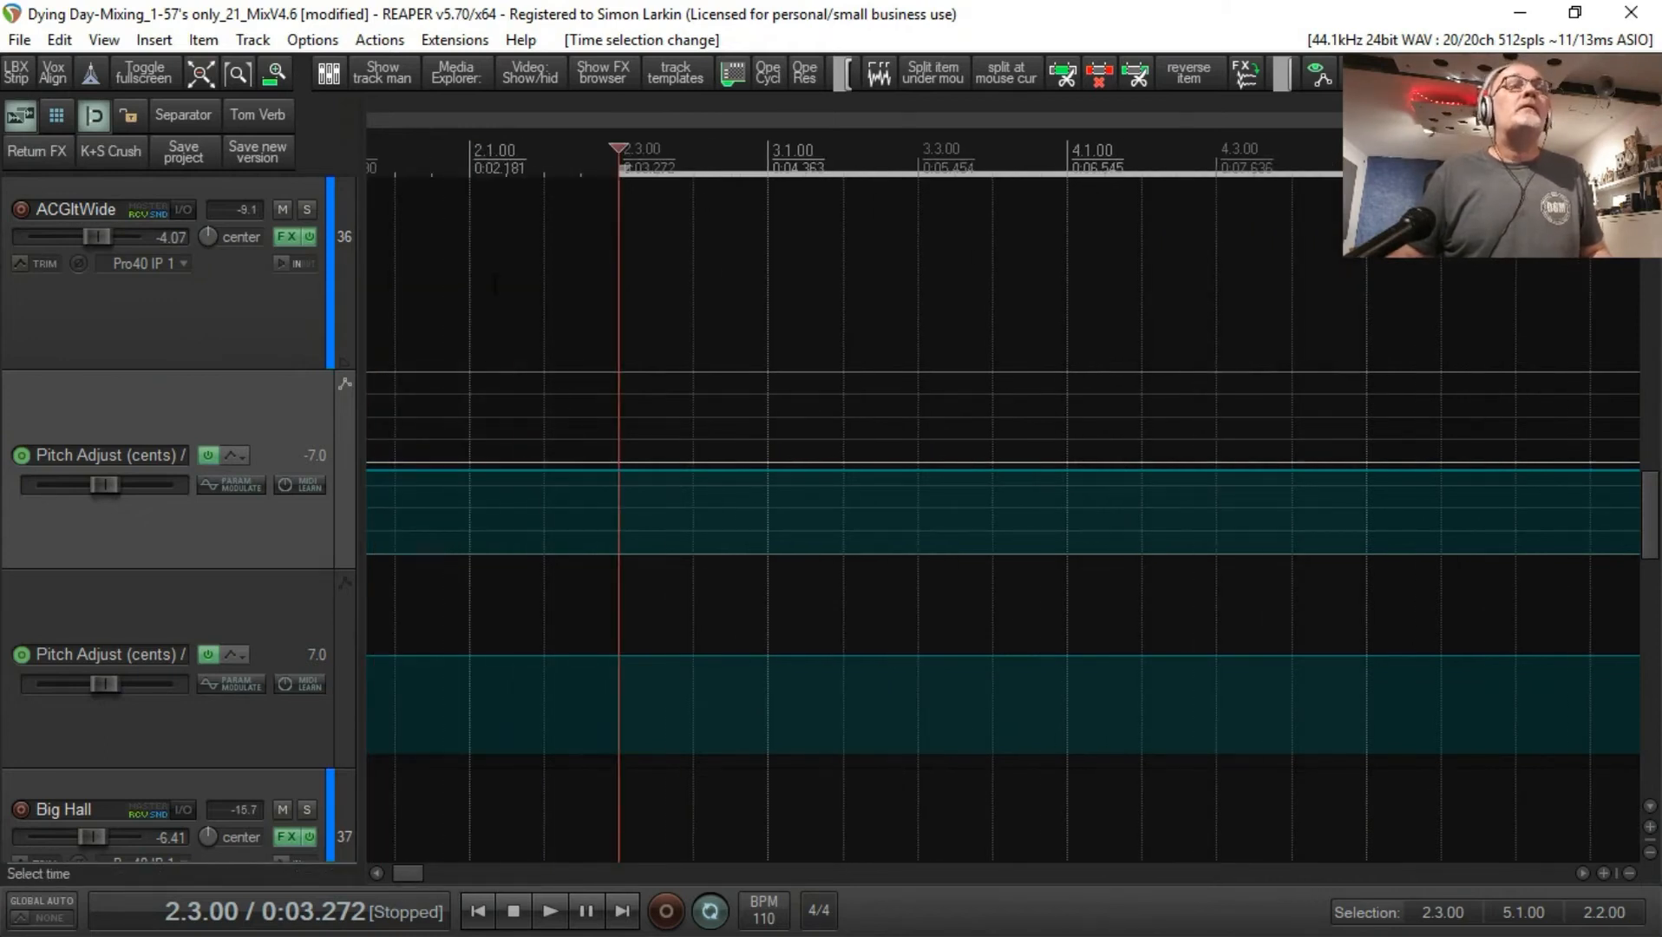
{"action": "left_click_drag", "start_coordinate": [775, 298], "coordinate": [1068, 297]}
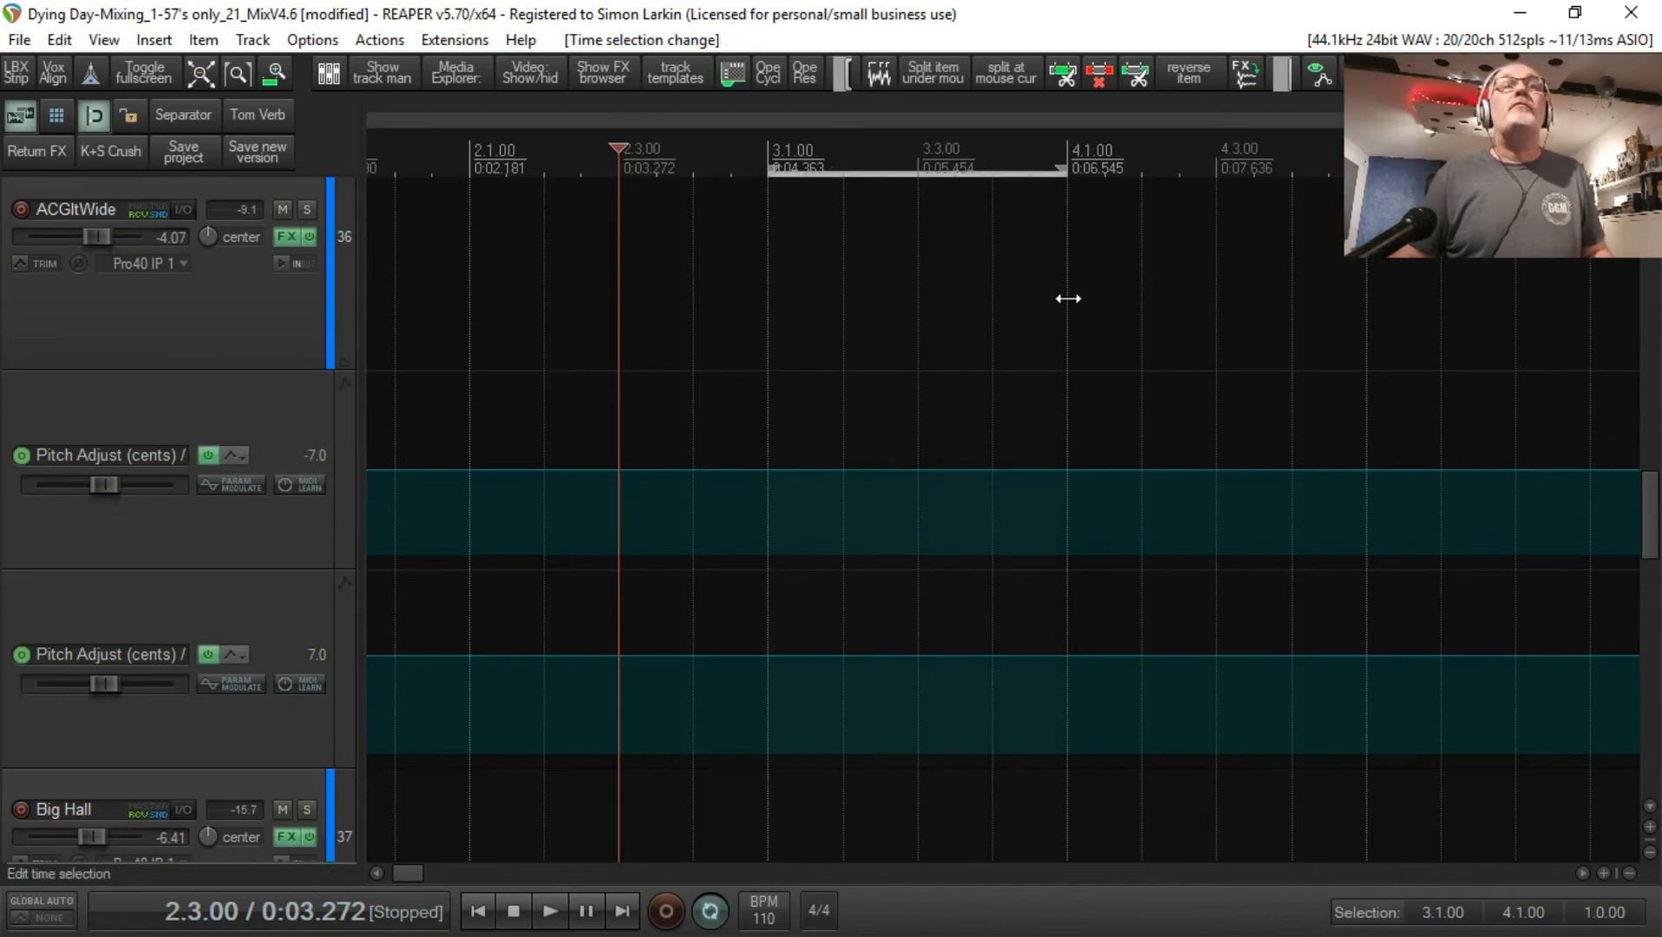
Step: Insert a new automation item over the time selection on the first Pitch Adjust (cents) envelope
{"action": "left_click", "coordinate": [946, 460]}
{"action": "left_click", "coordinate": [946, 474]}
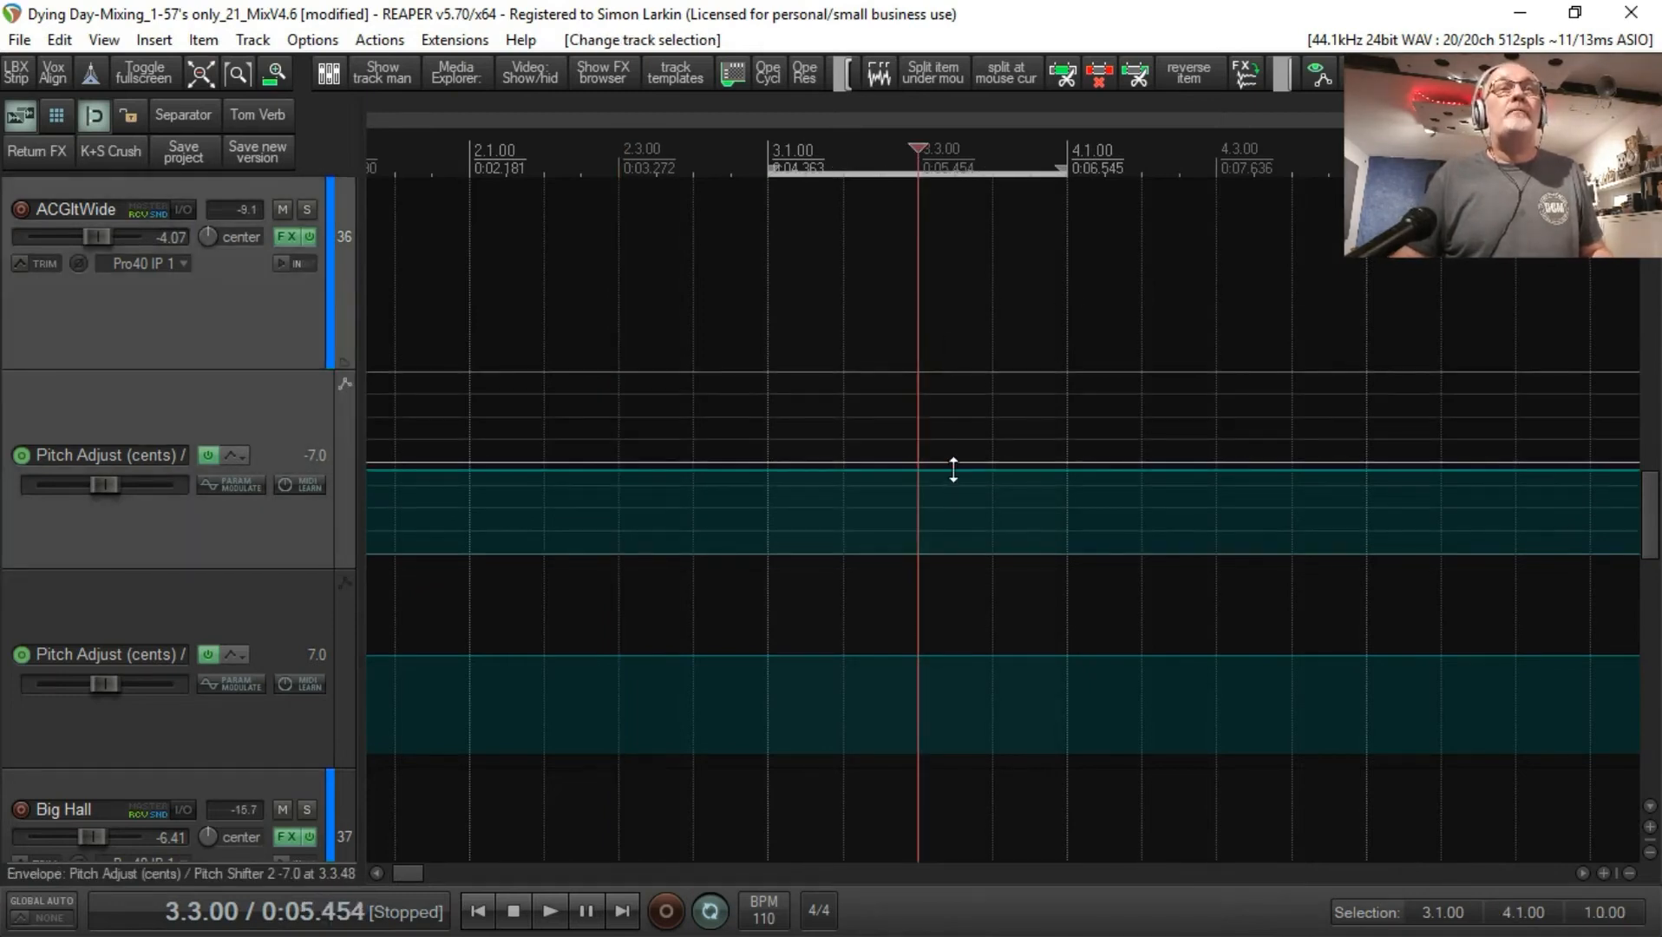
{"action": "right_click", "coordinate": [954, 469]}
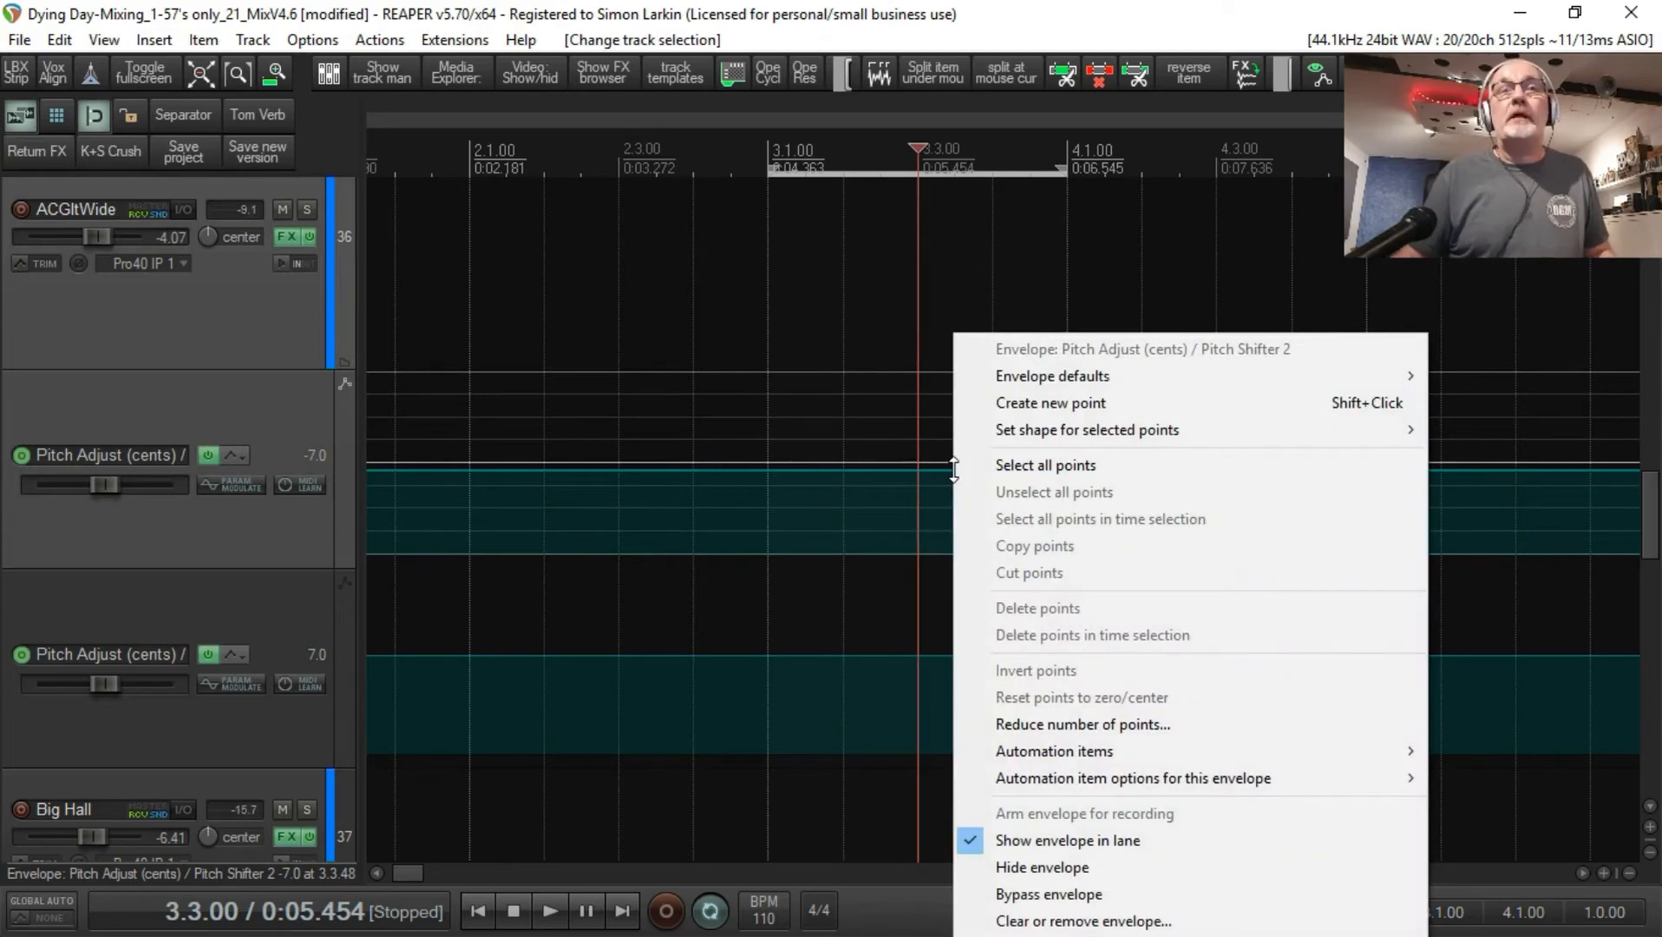
{"action": "left_click", "coordinate": [1062, 753]}
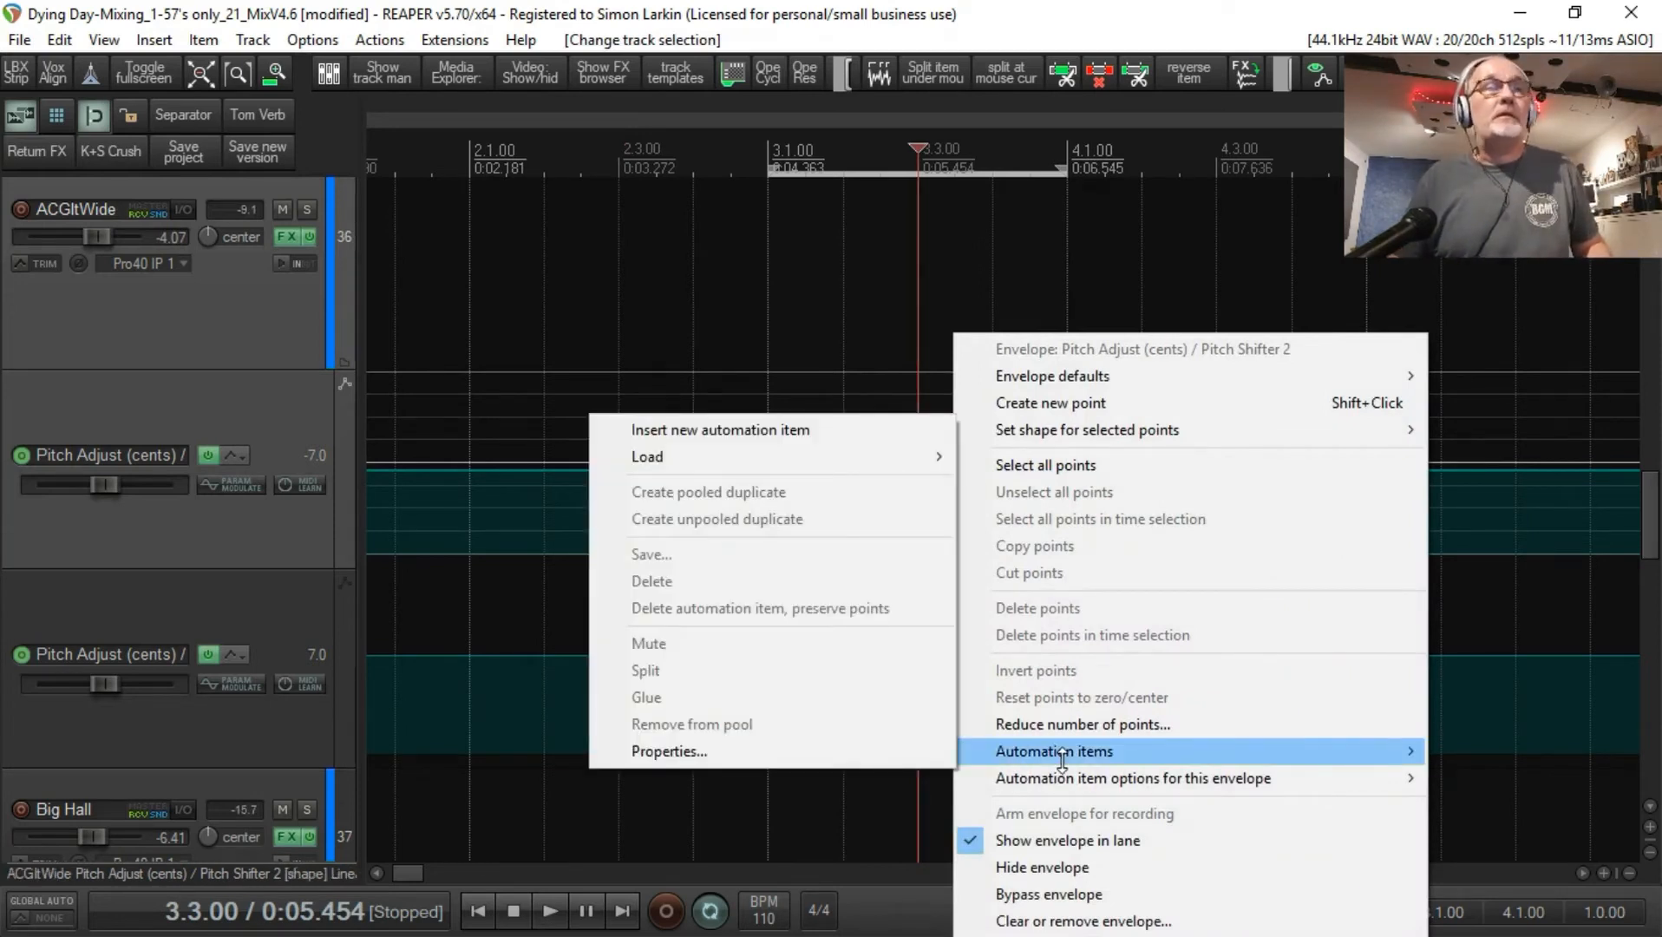
{"action": "left_click", "coordinate": [834, 431]}
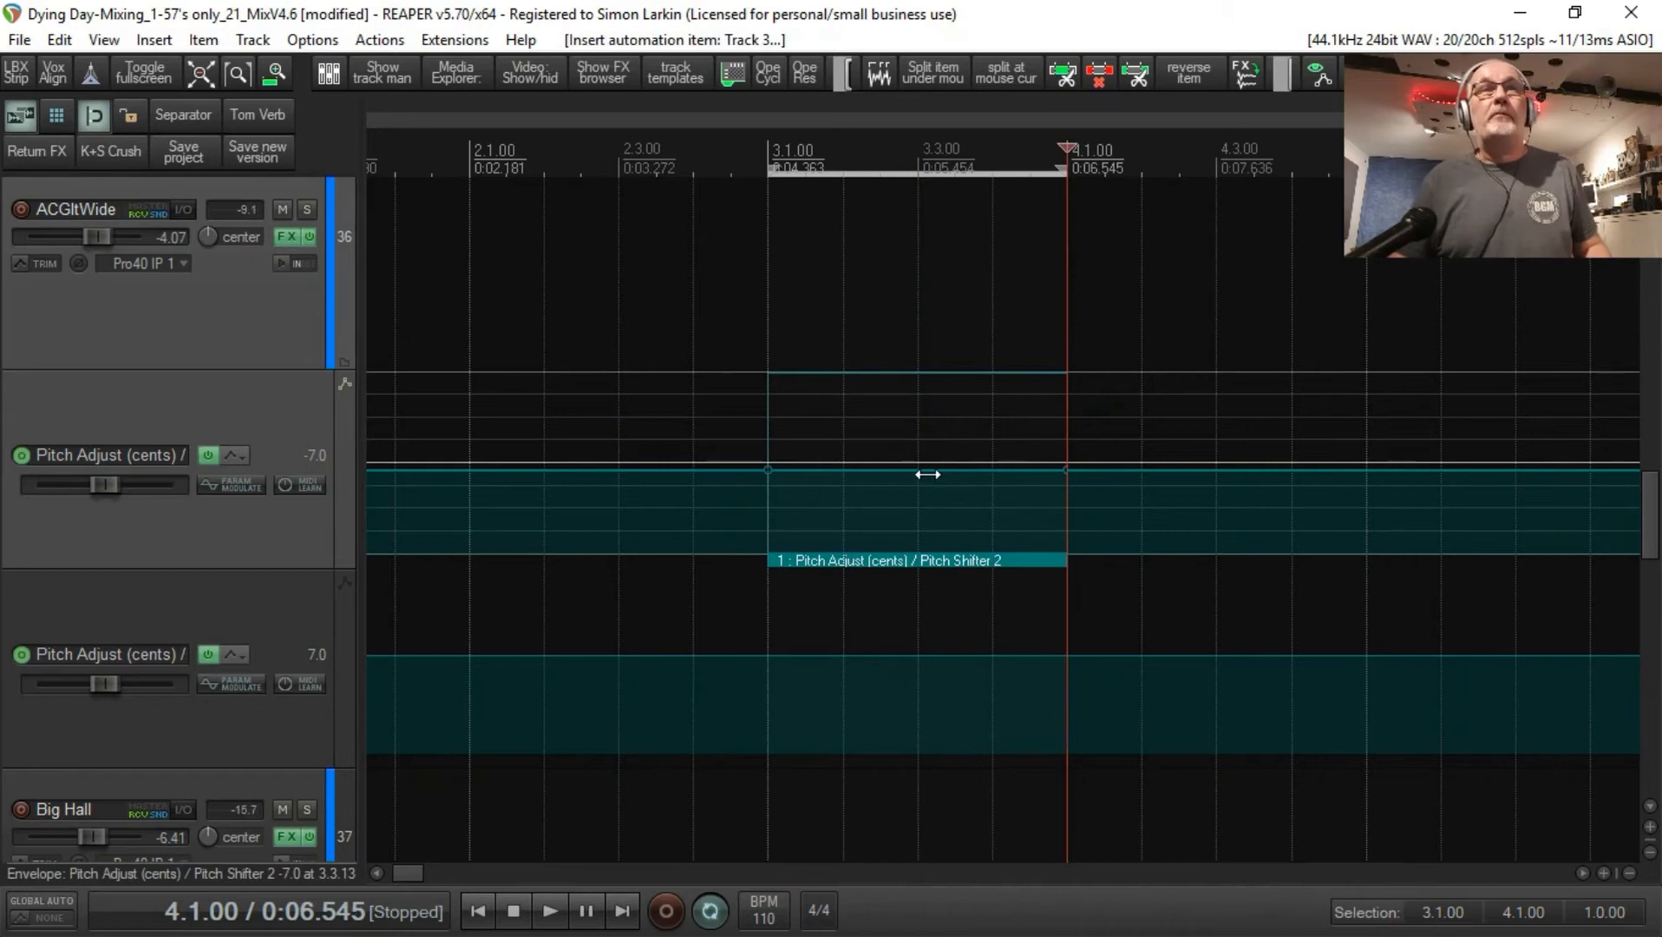
Step: Copy the automation item onto the second Pitch Adjust (cents) envelope and examine the amplitude setting in the copy's properties
{"action": "left_click", "coordinate": [897, 559]}
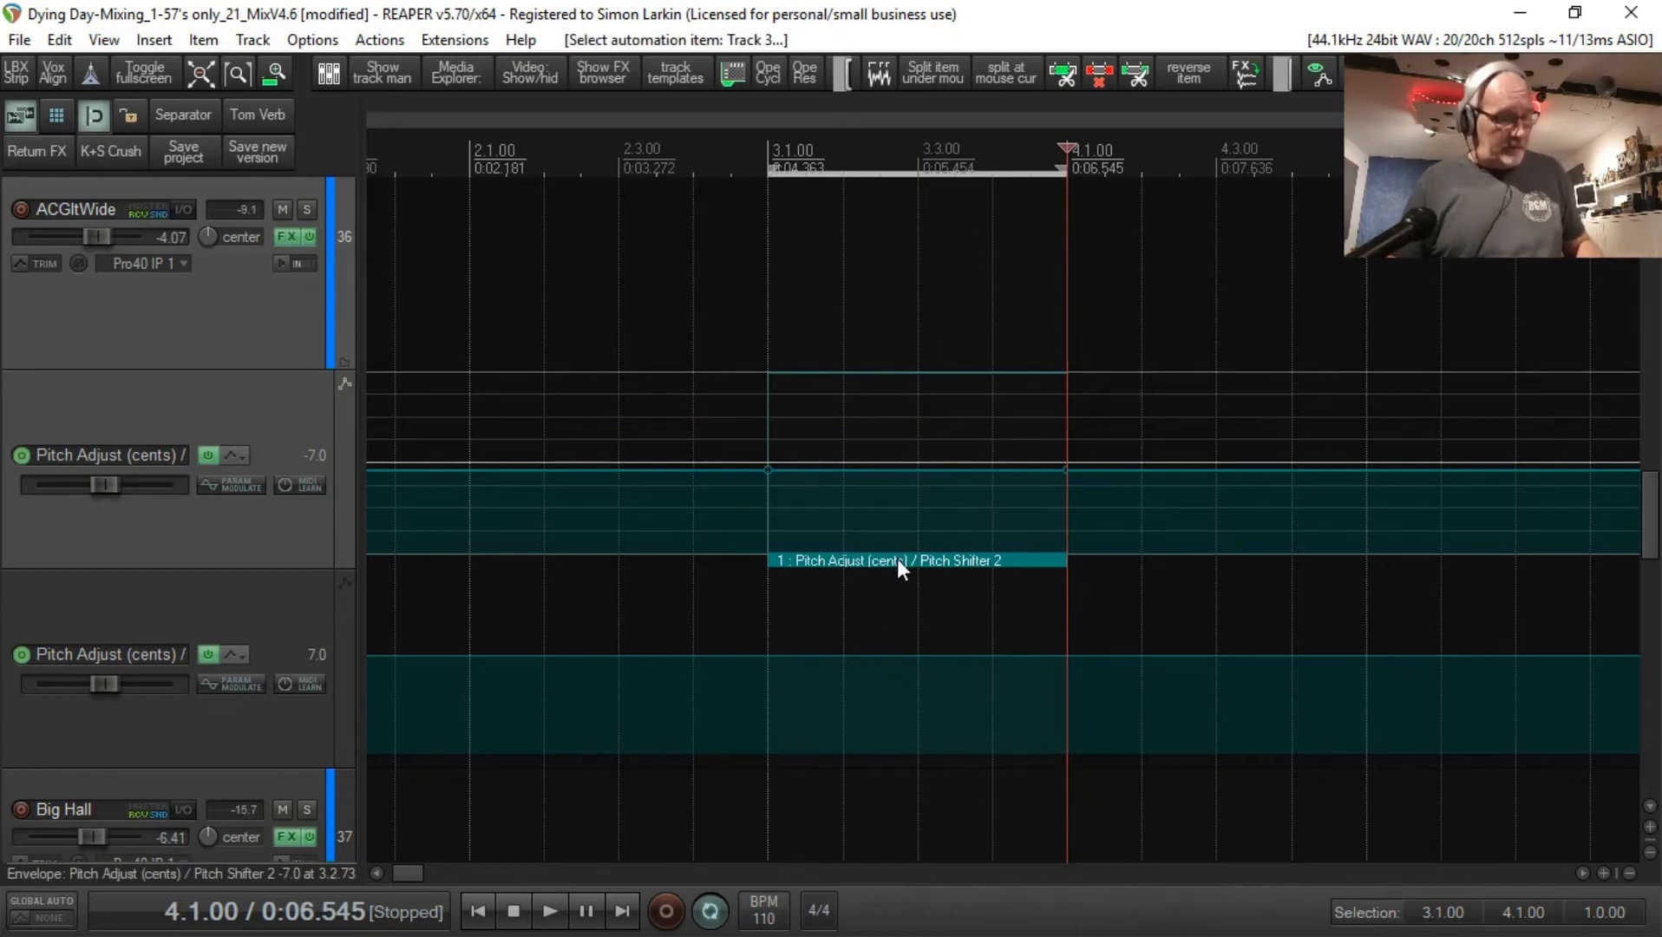
{"action": "left_click_drag", "start_coordinate": [897, 558], "coordinate": [888, 728]}
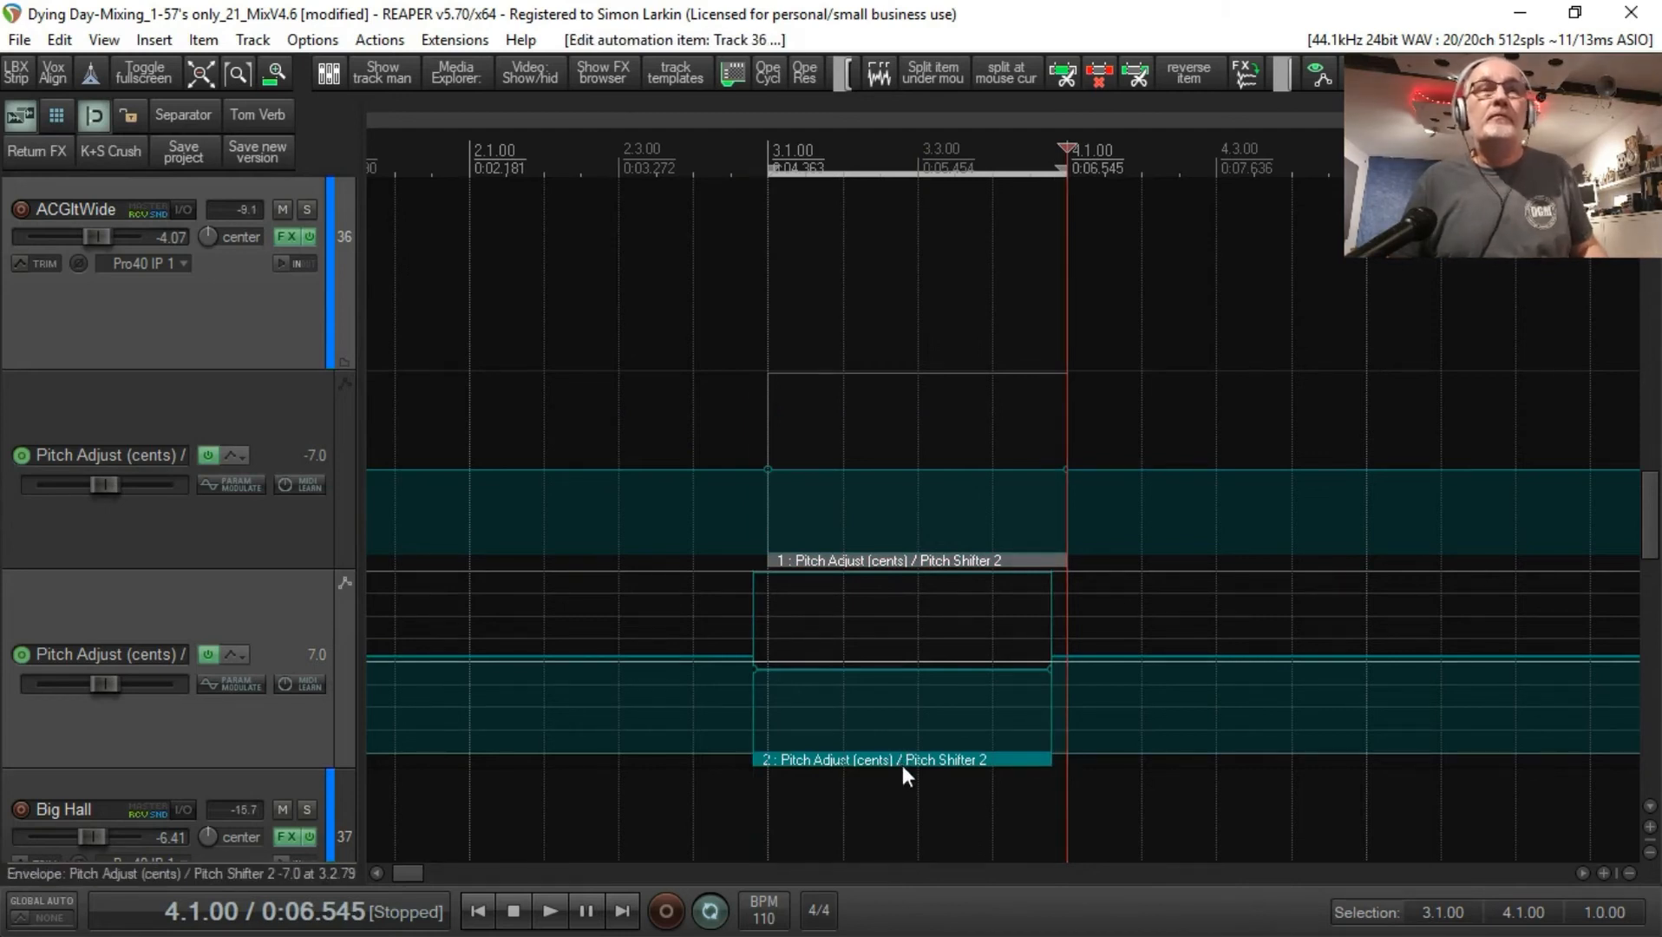
{"action": "left_click", "coordinate": [915, 760]}
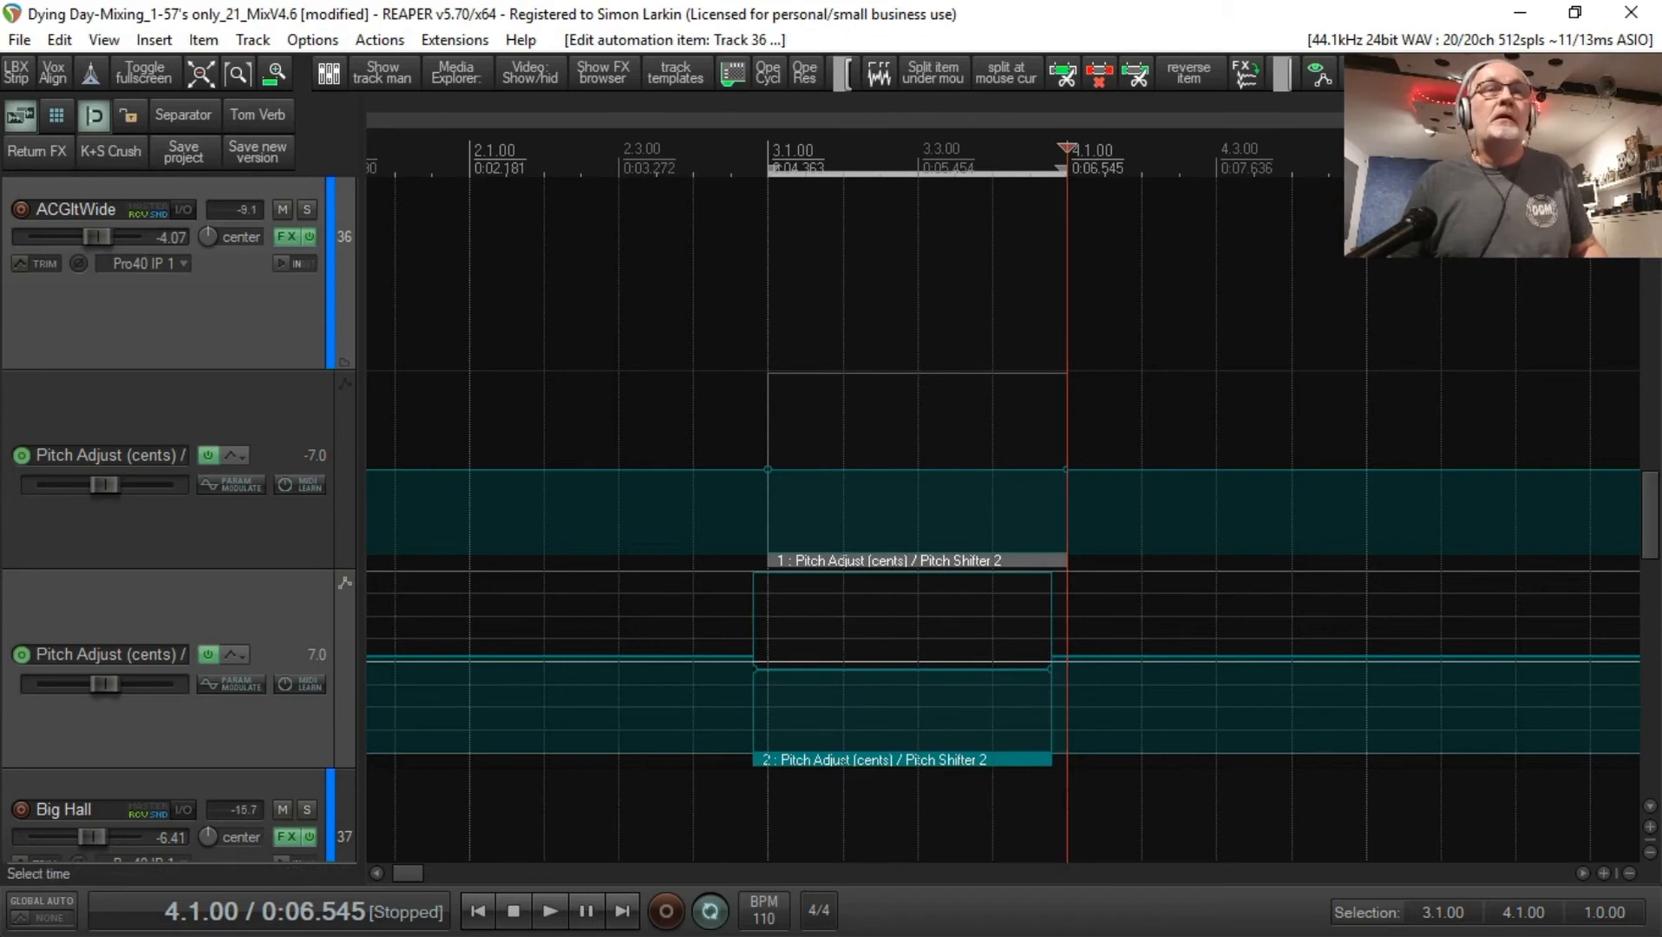
{"action": "double_click", "coordinate": [1040, 758]}
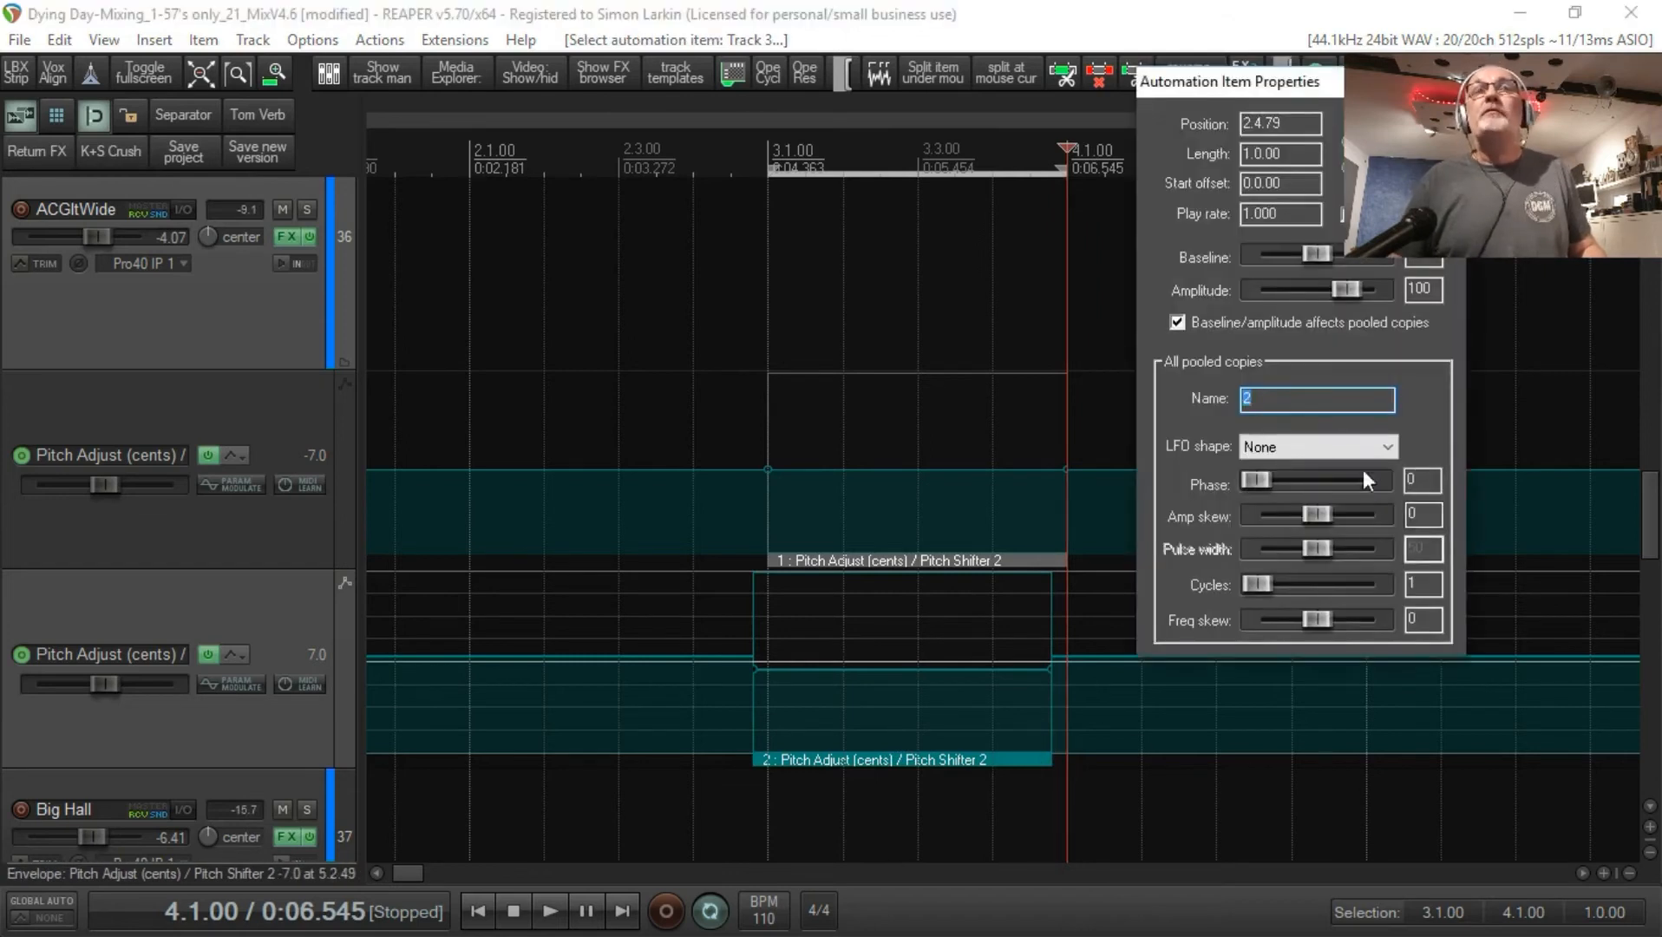
{"action": "left_click", "coordinate": [1349, 292]}
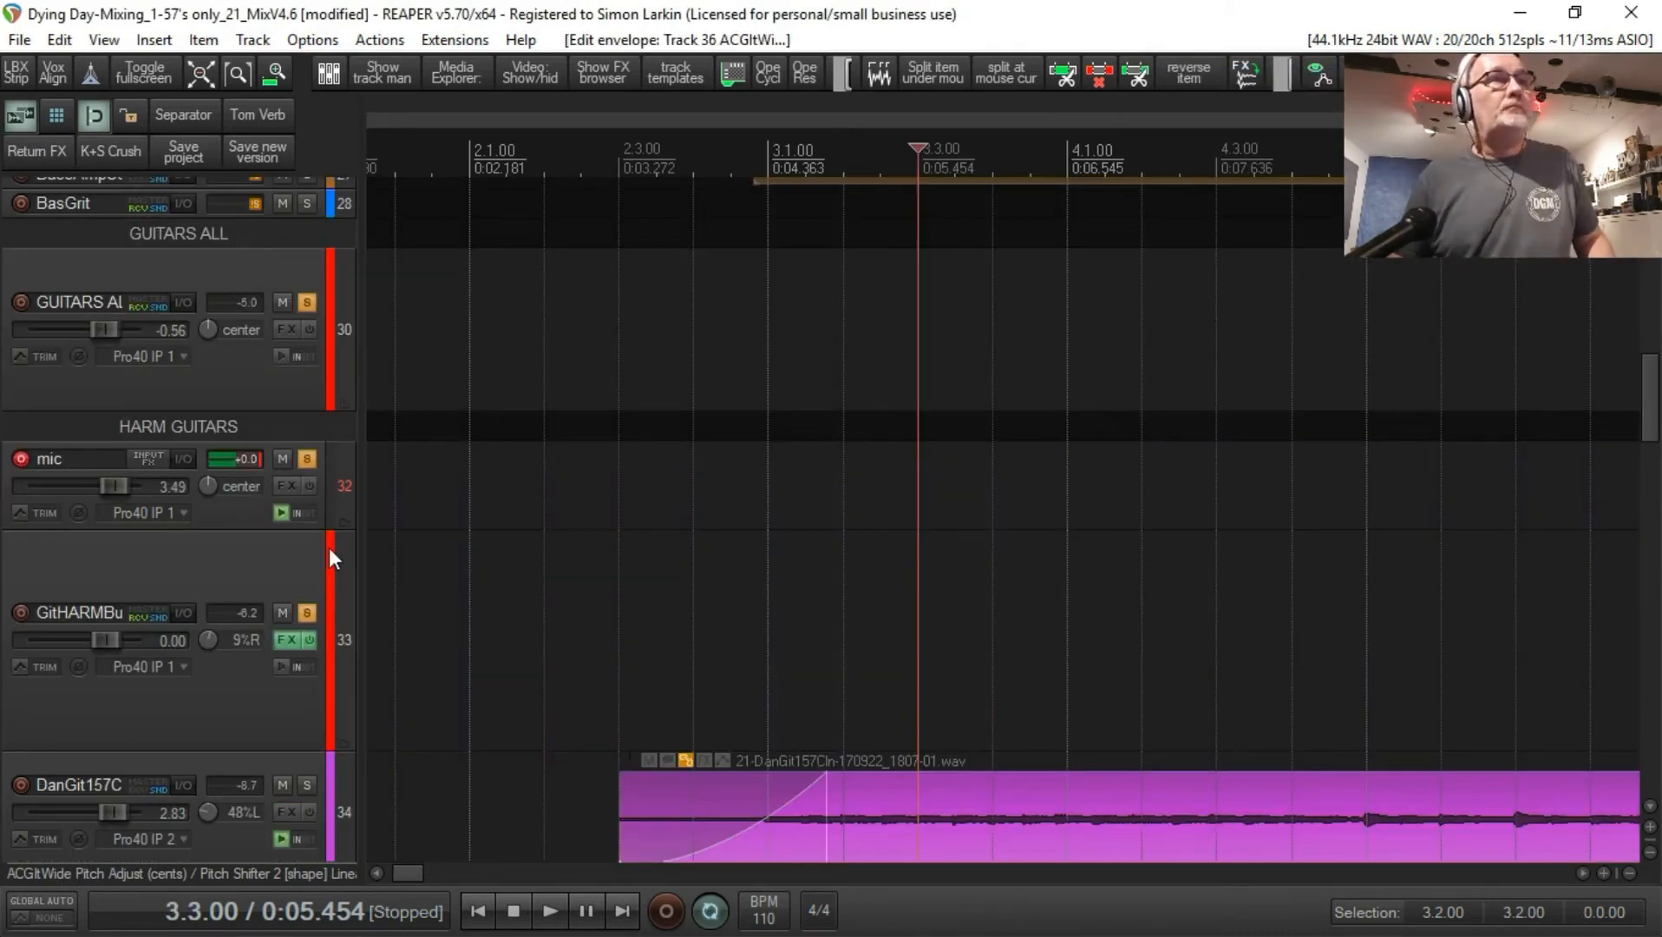
Step: Play the arrangement from 3.1.00, toggling the ACGltWide track's mute to hear the widening effect, and stop playback
{"action": "scroll", "coordinate": [329, 548], "scroll_direction": "down", "scroll_amount": 10}
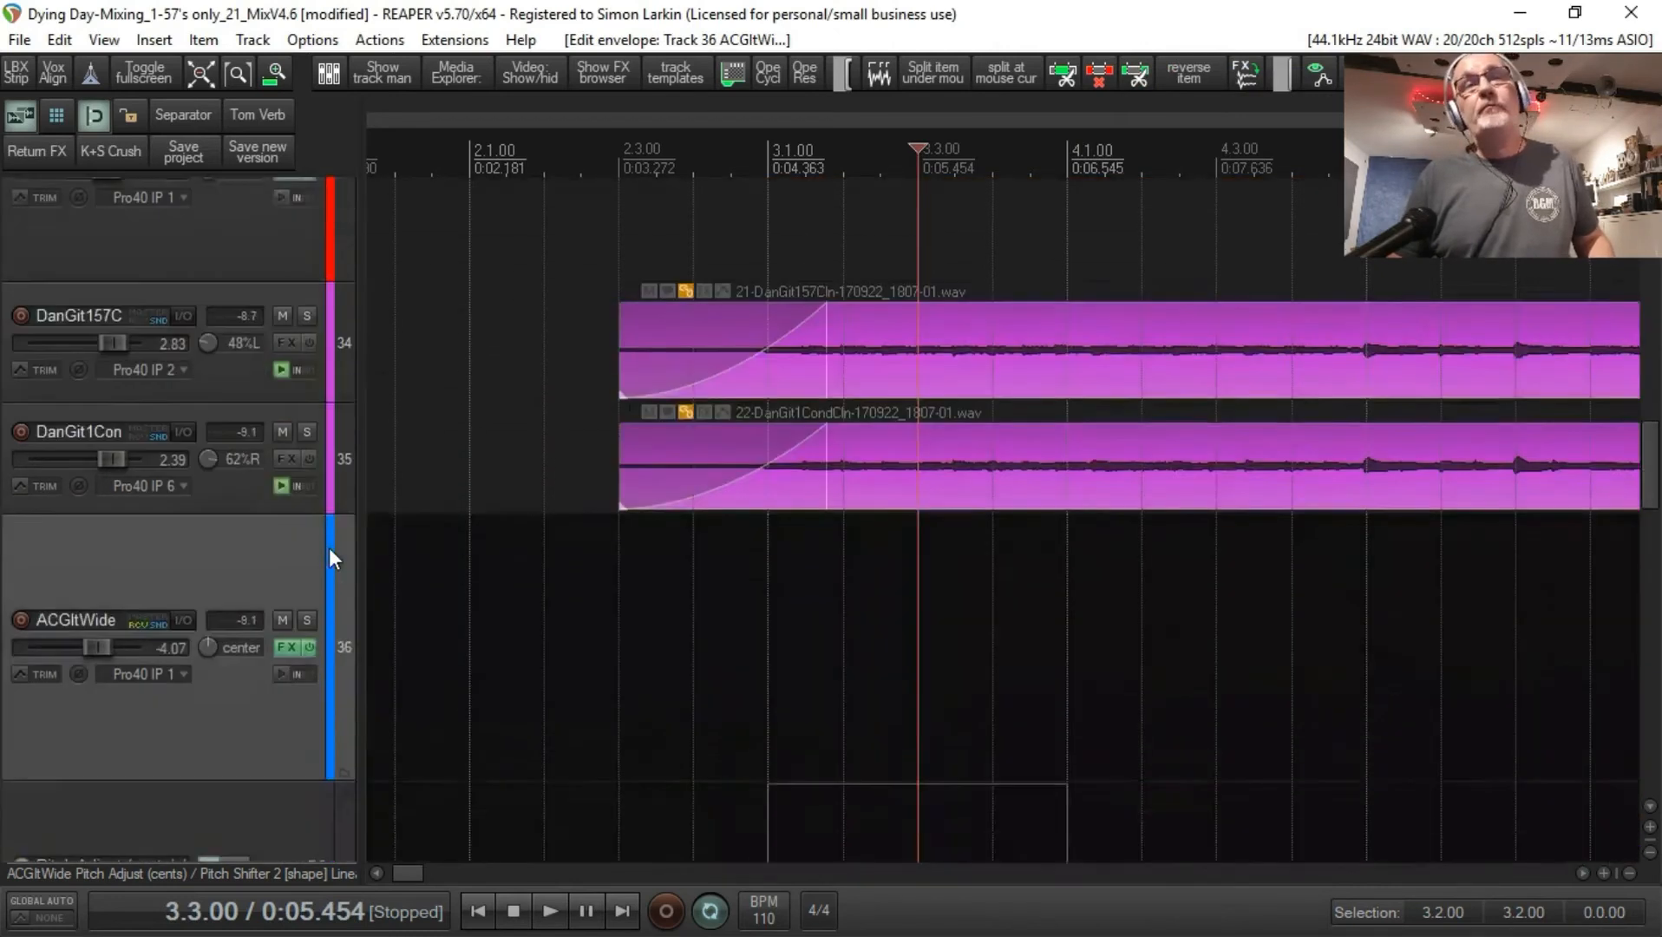
{"action": "scroll", "coordinate": [329, 548], "scroll_direction": "down", "scroll_amount": 2}
{"action": "scroll", "coordinate": [328, 548], "scroll_direction": "up", "scroll_amount": 4}
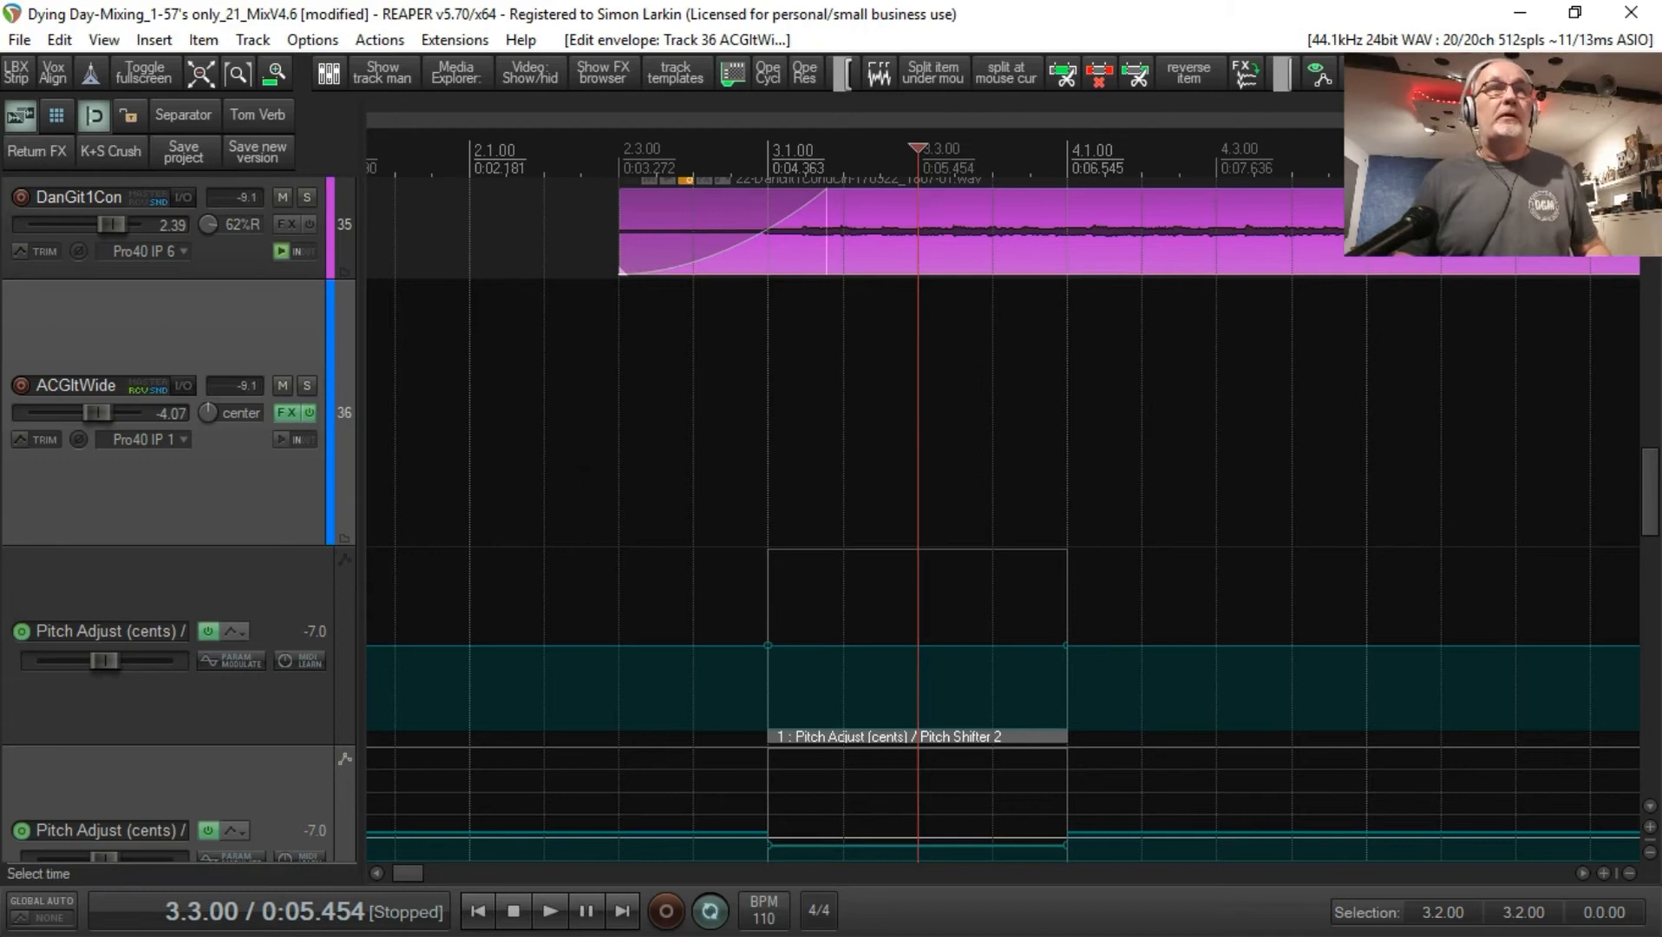
{"action": "left_click", "coordinate": [767, 490]}
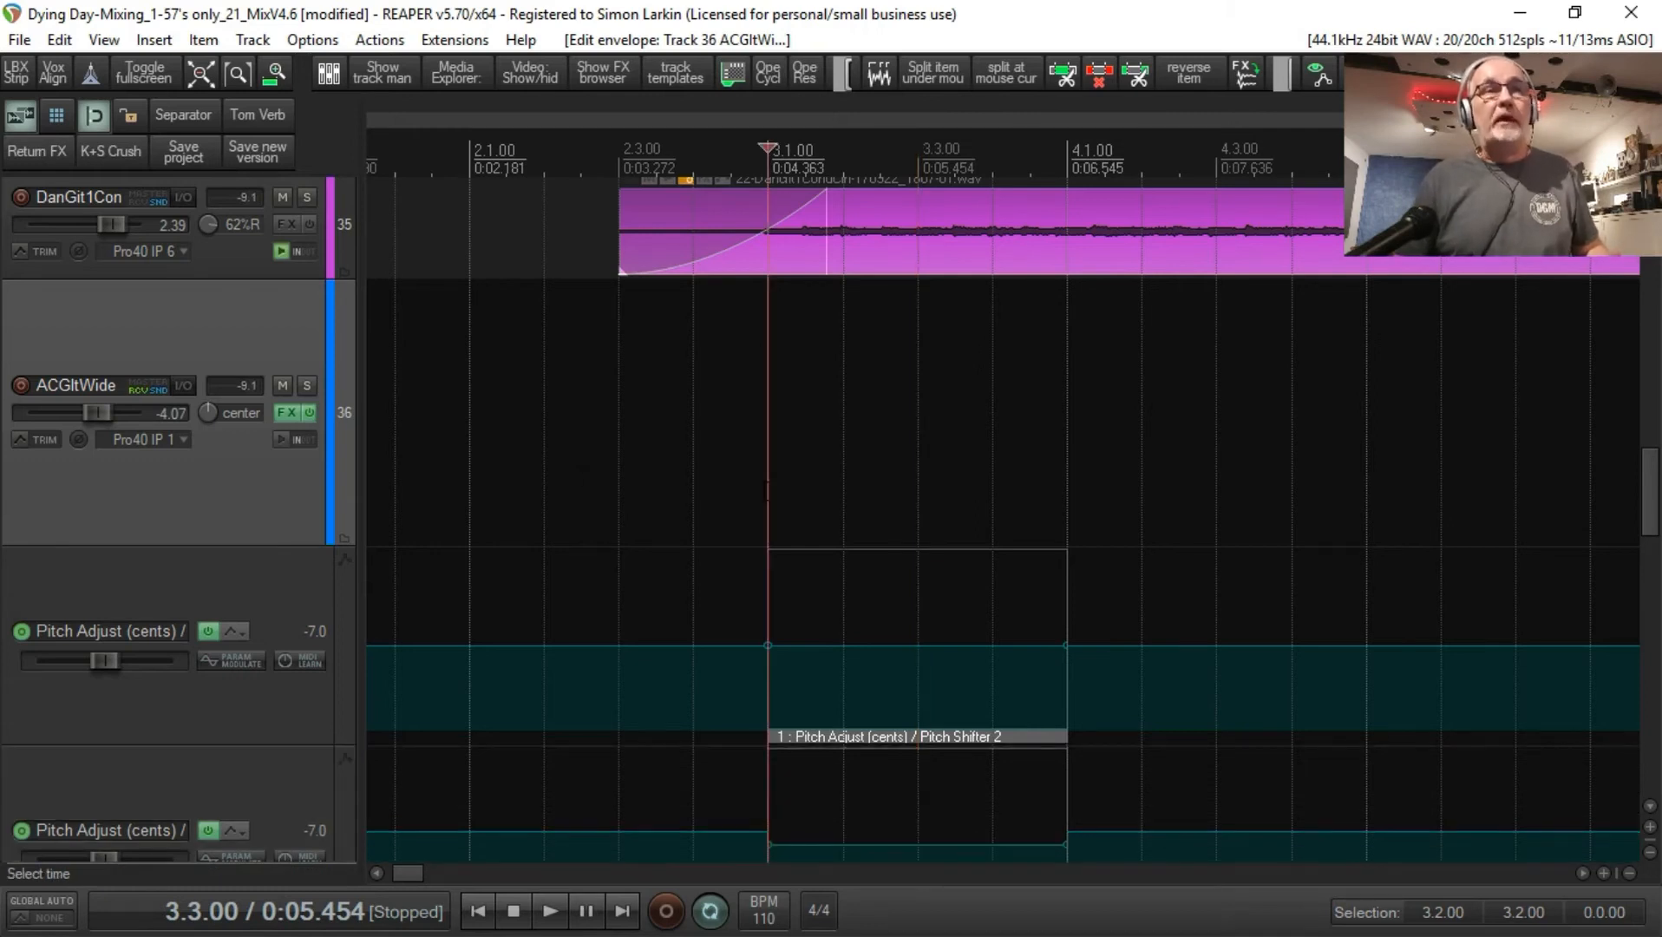
{"action": "key", "text": "space"}
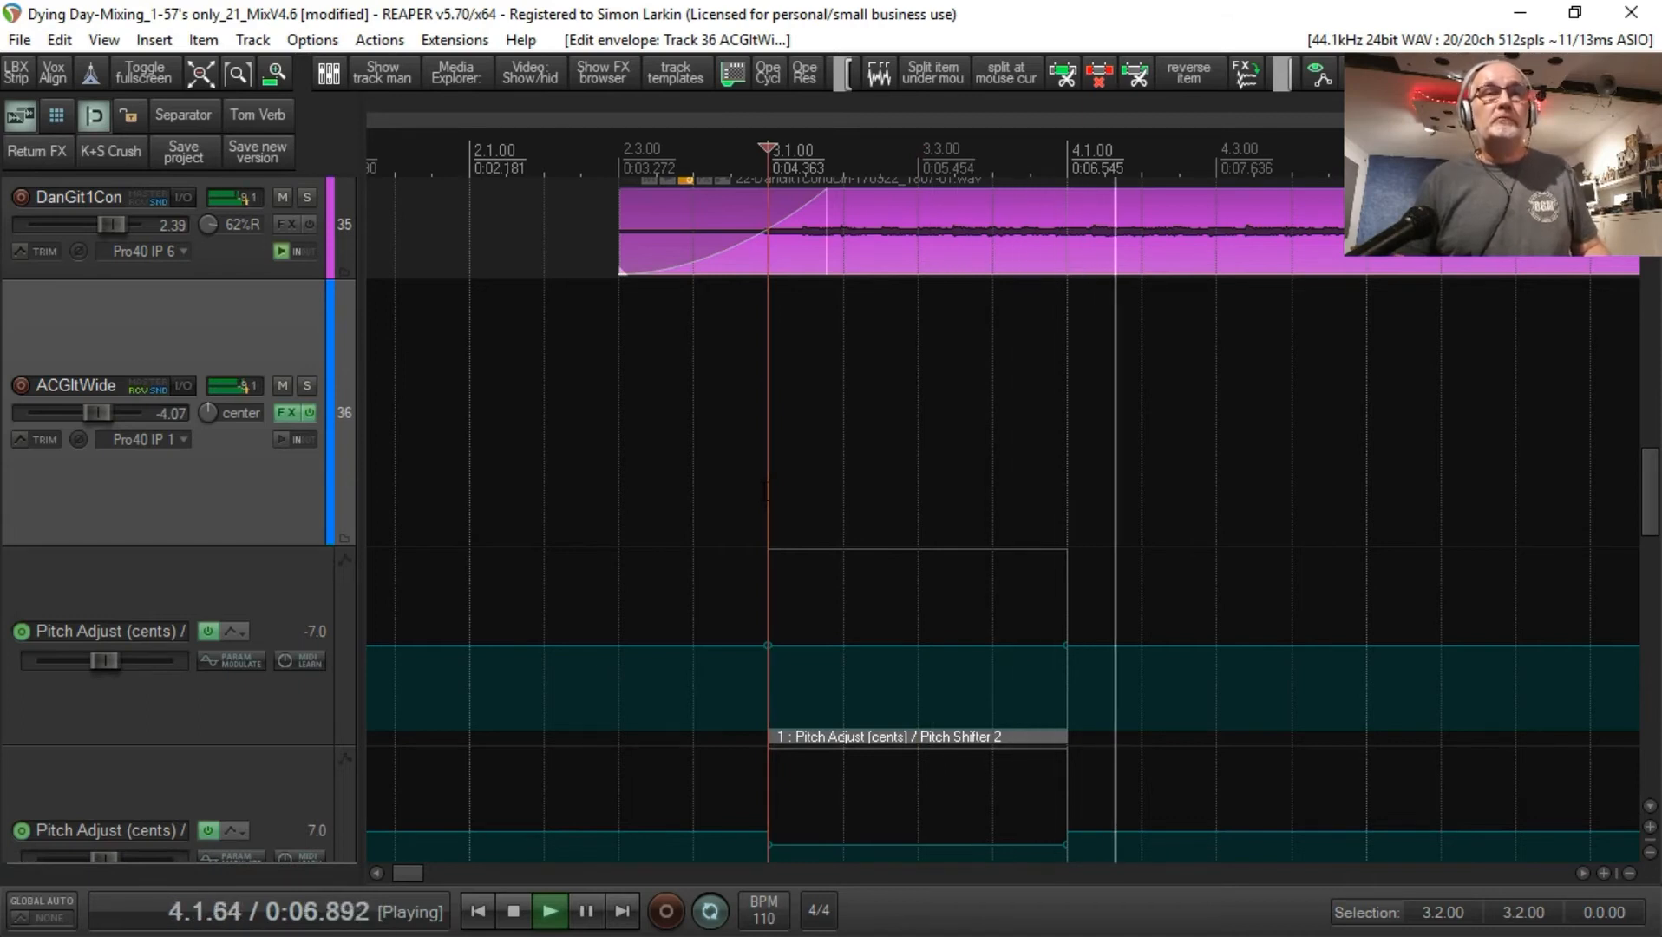
{"action": "left_click", "coordinate": [281, 386]}
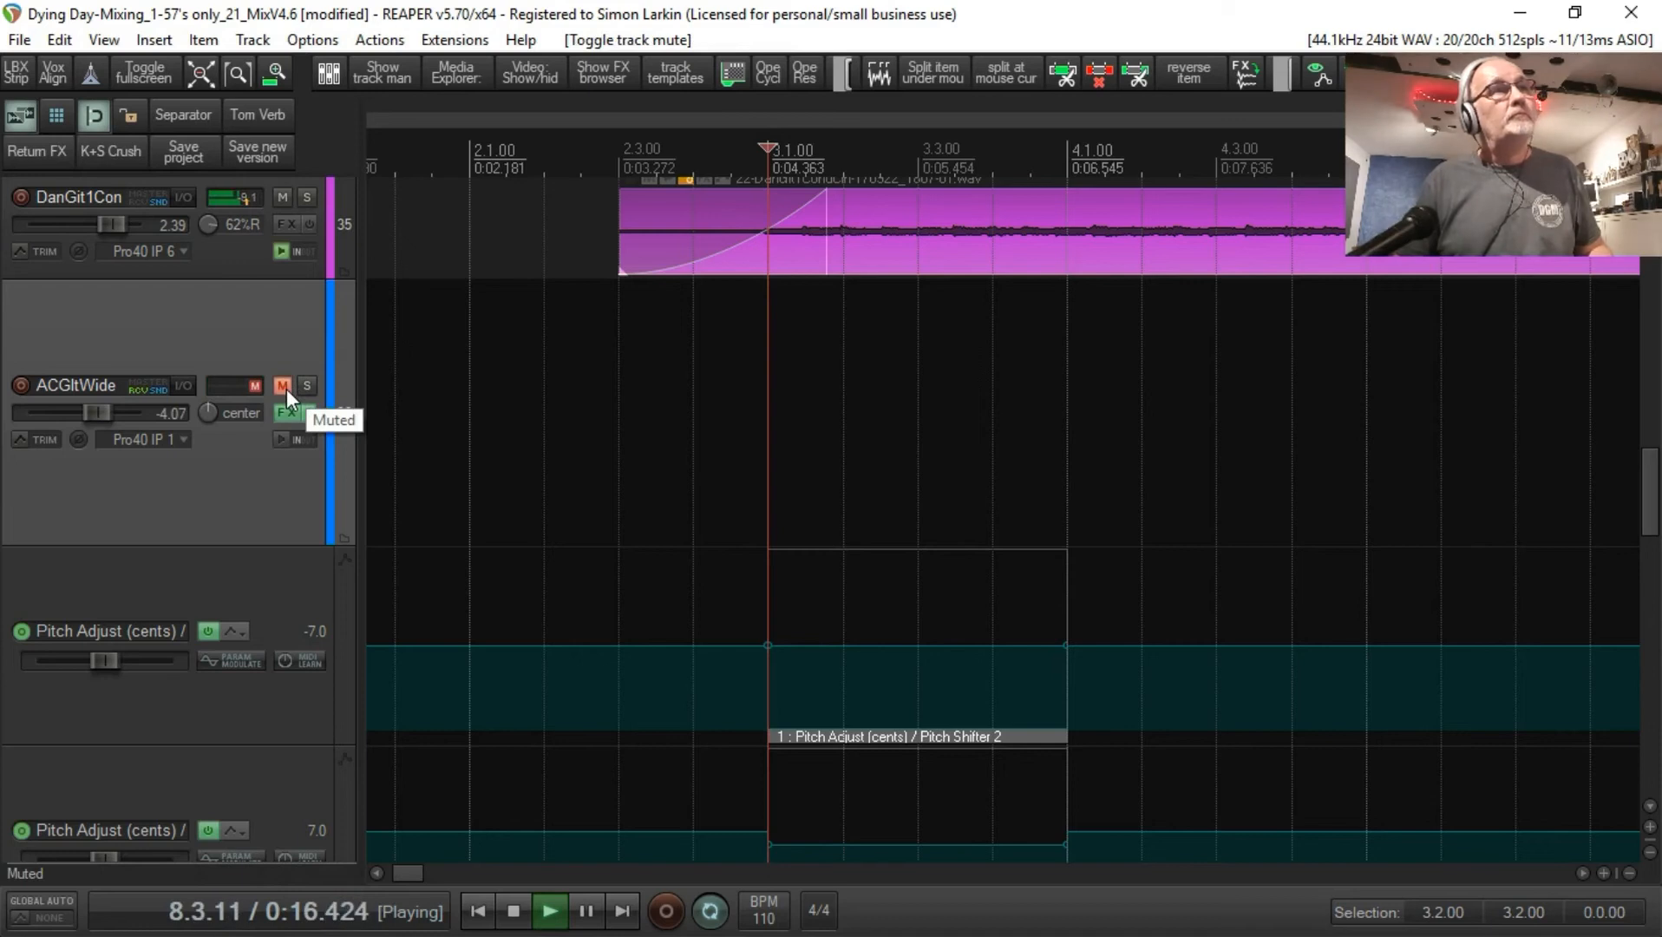
{"action": "left_click", "coordinate": [285, 389]}
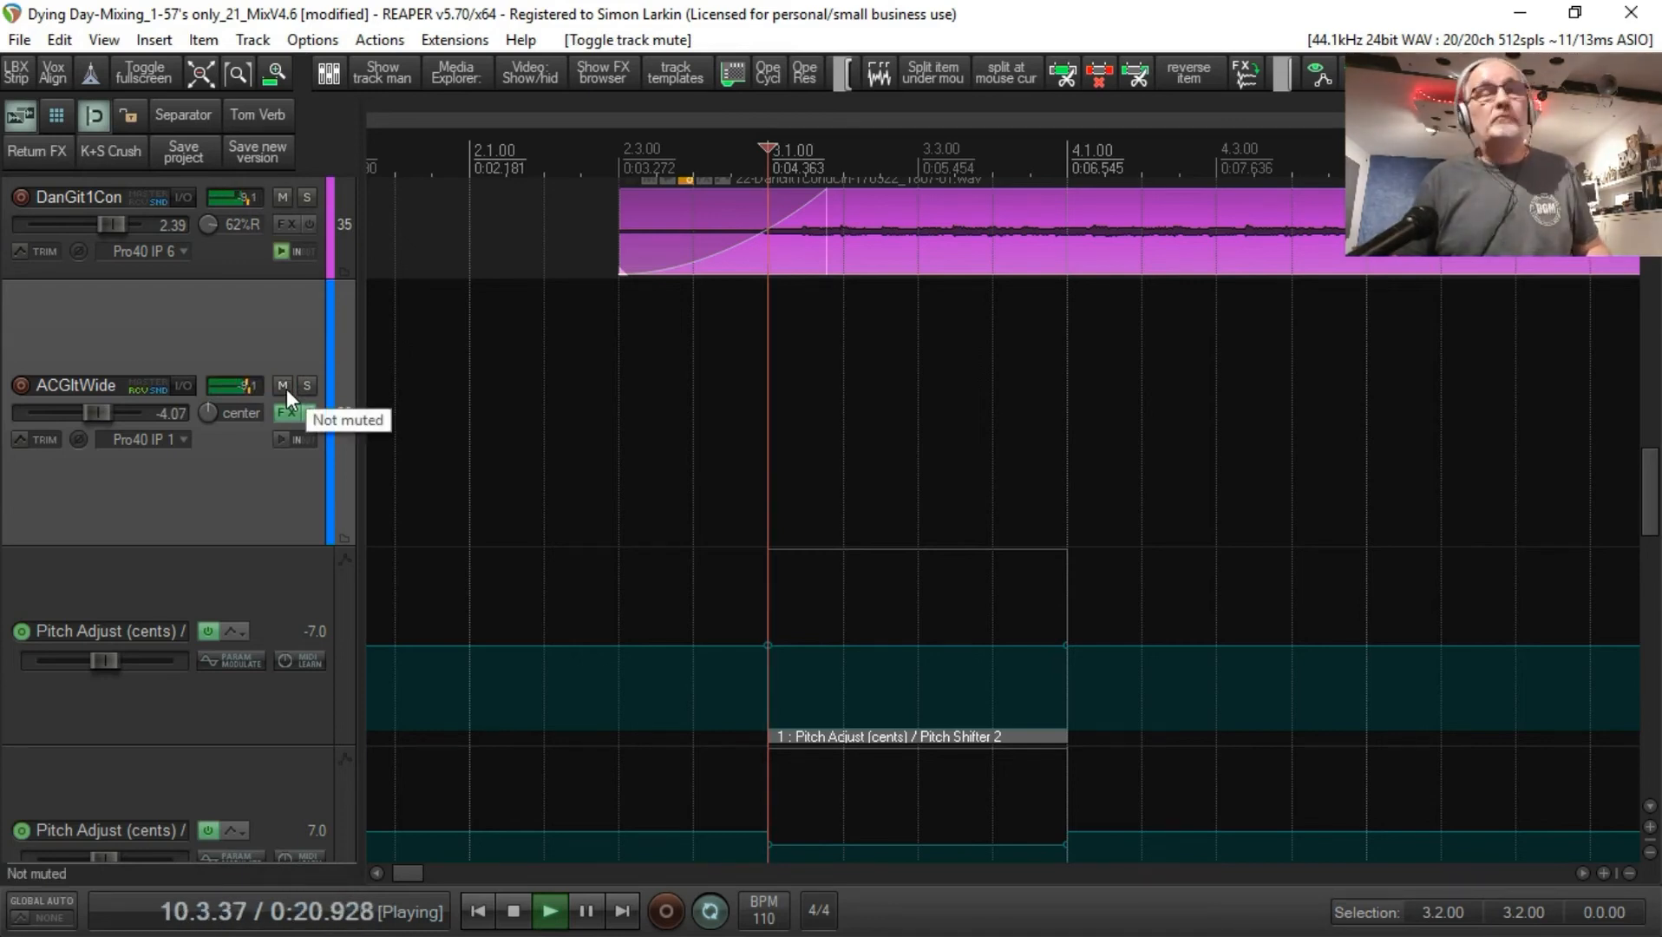
{"action": "key", "text": "space"}
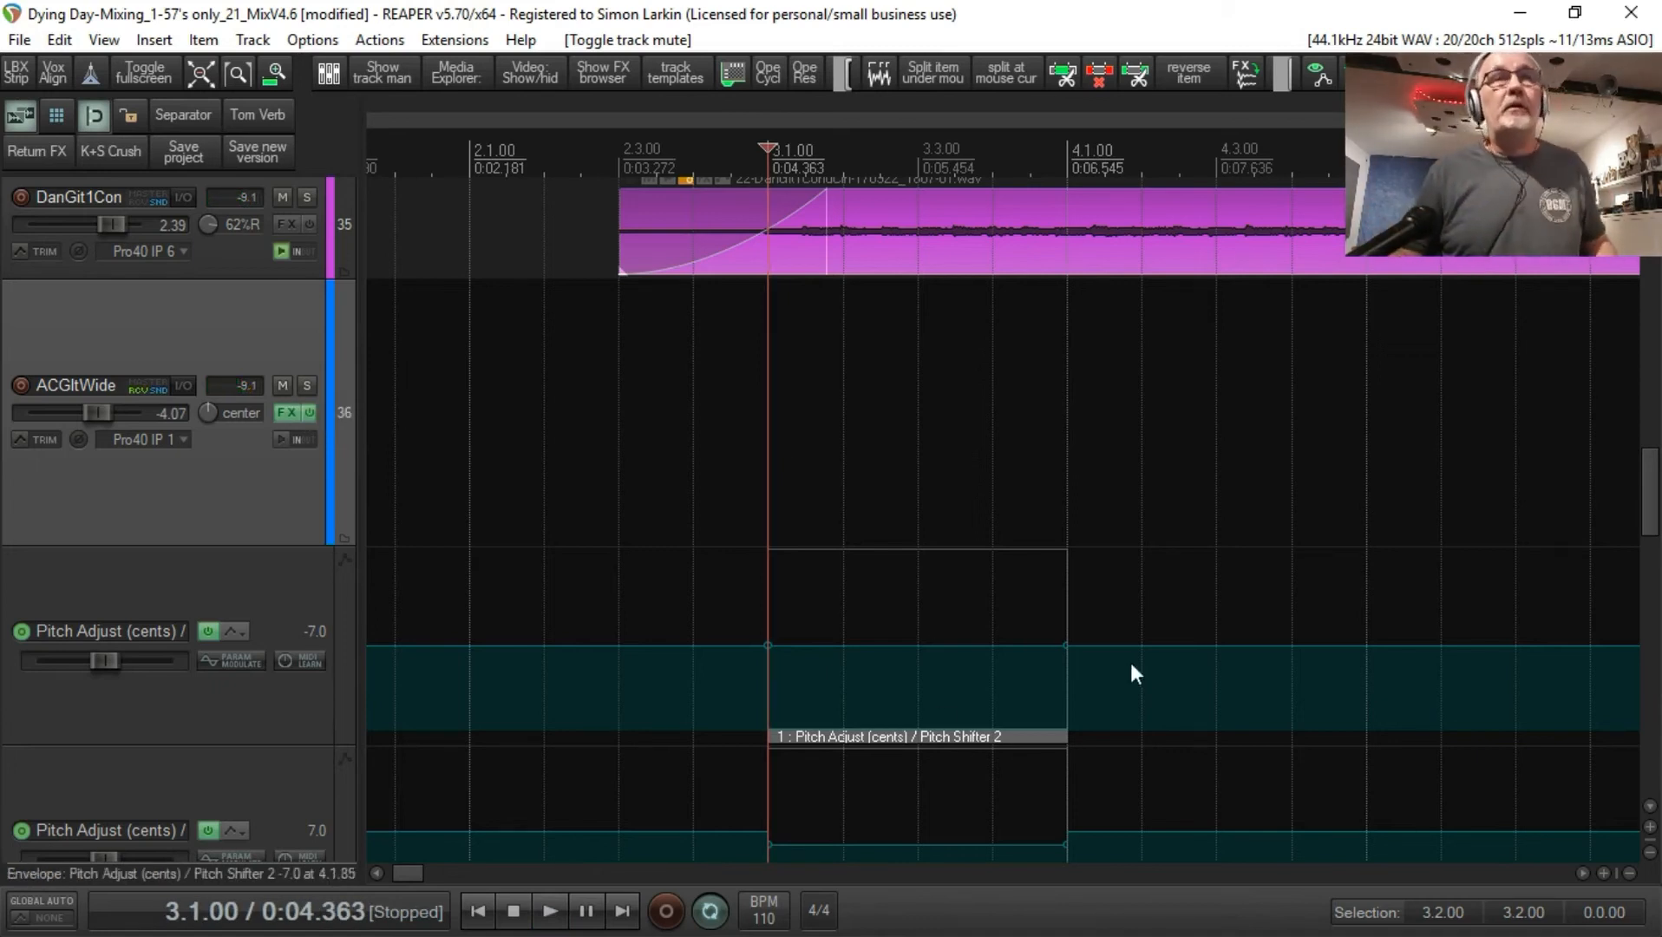
Step: Set the LFO shape of the automation item on the first Pitch Adjust (cents) envelope to Parametric
{"action": "left_click", "coordinate": [1050, 646]}
{"action": "left_click", "coordinate": [995, 736]}
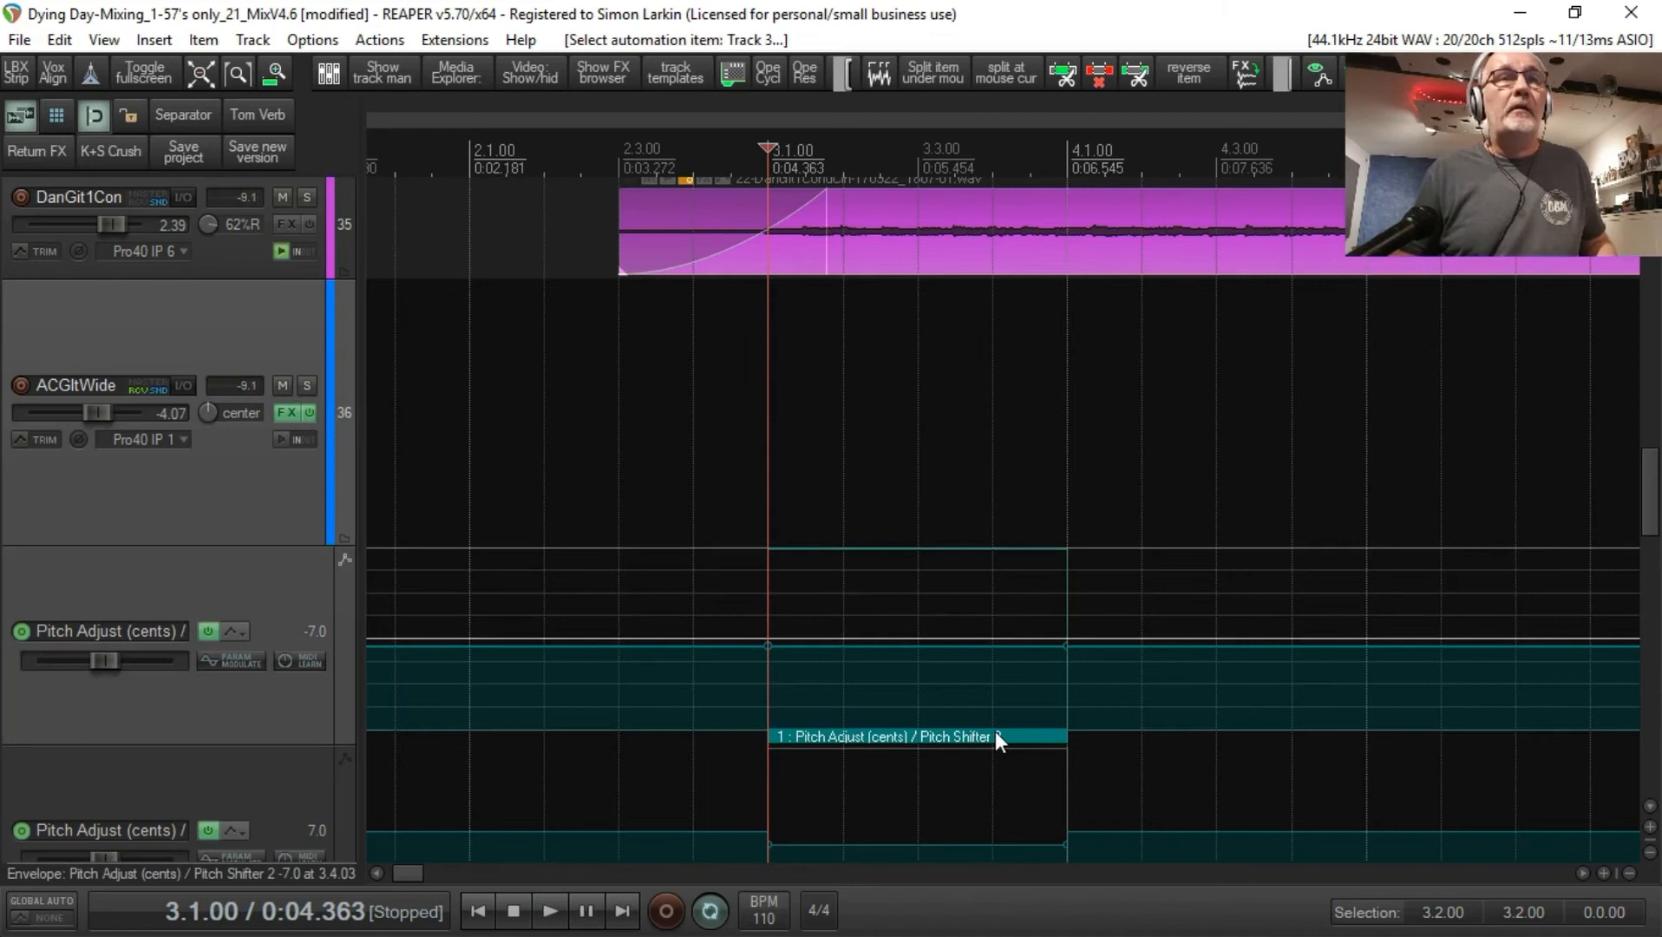
{"action": "scroll", "coordinate": [997, 737], "scroll_direction": "right", "scroll_amount": 6}
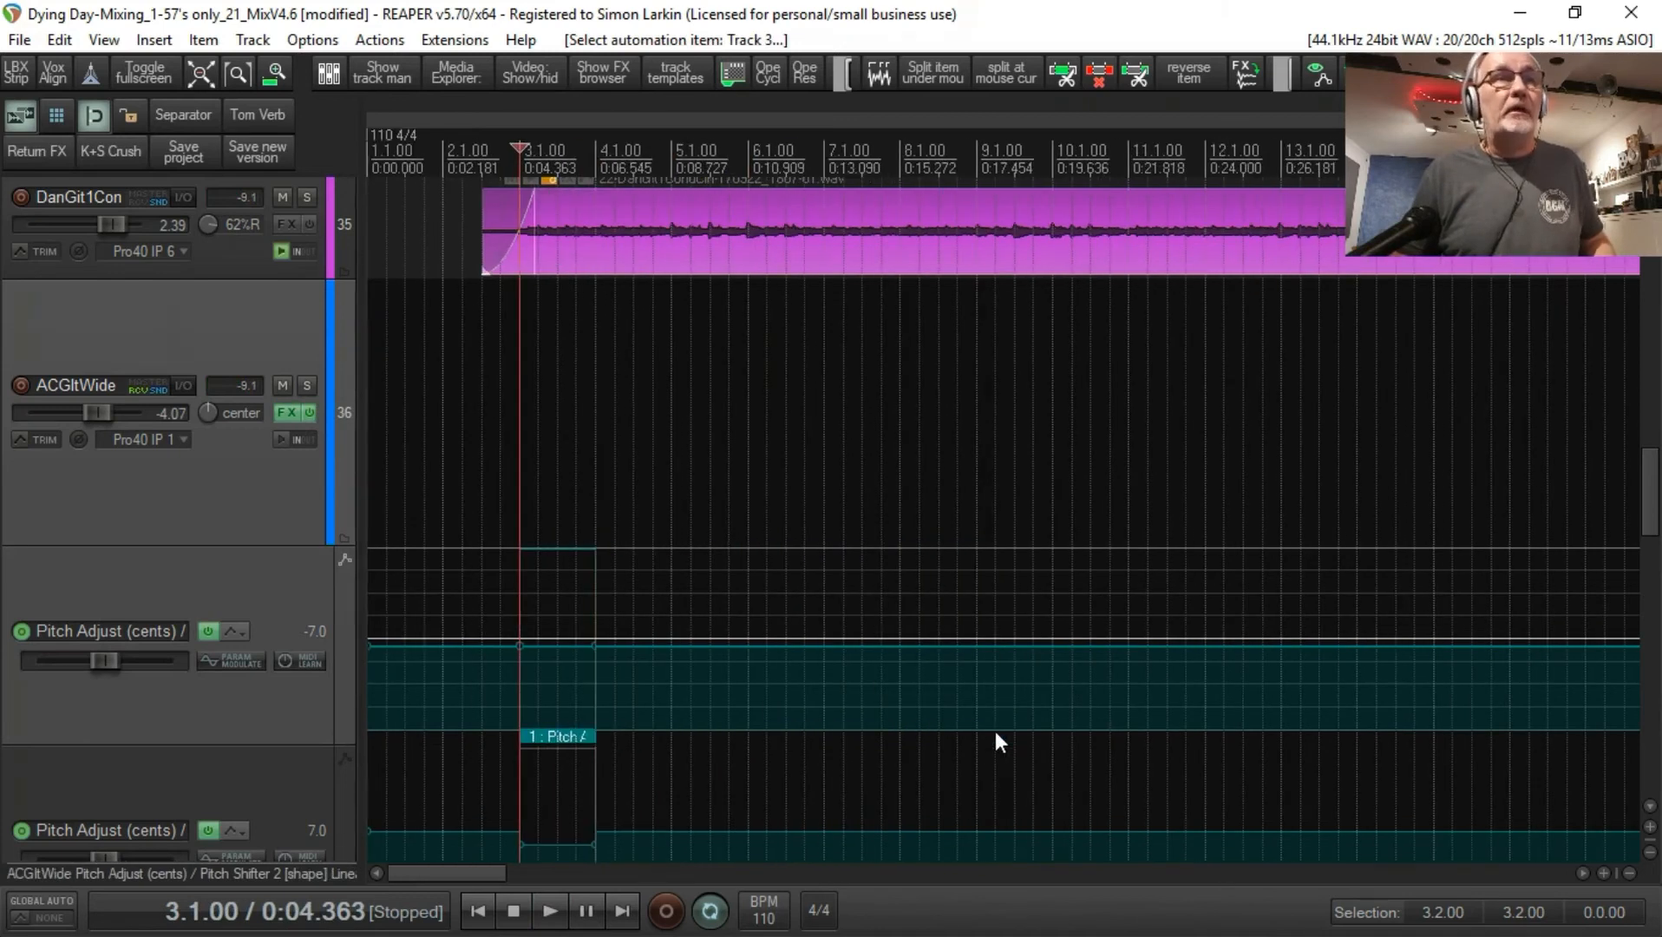
{"action": "left_click_drag", "start_coordinate": [455, 870], "coordinate": [415, 891]}
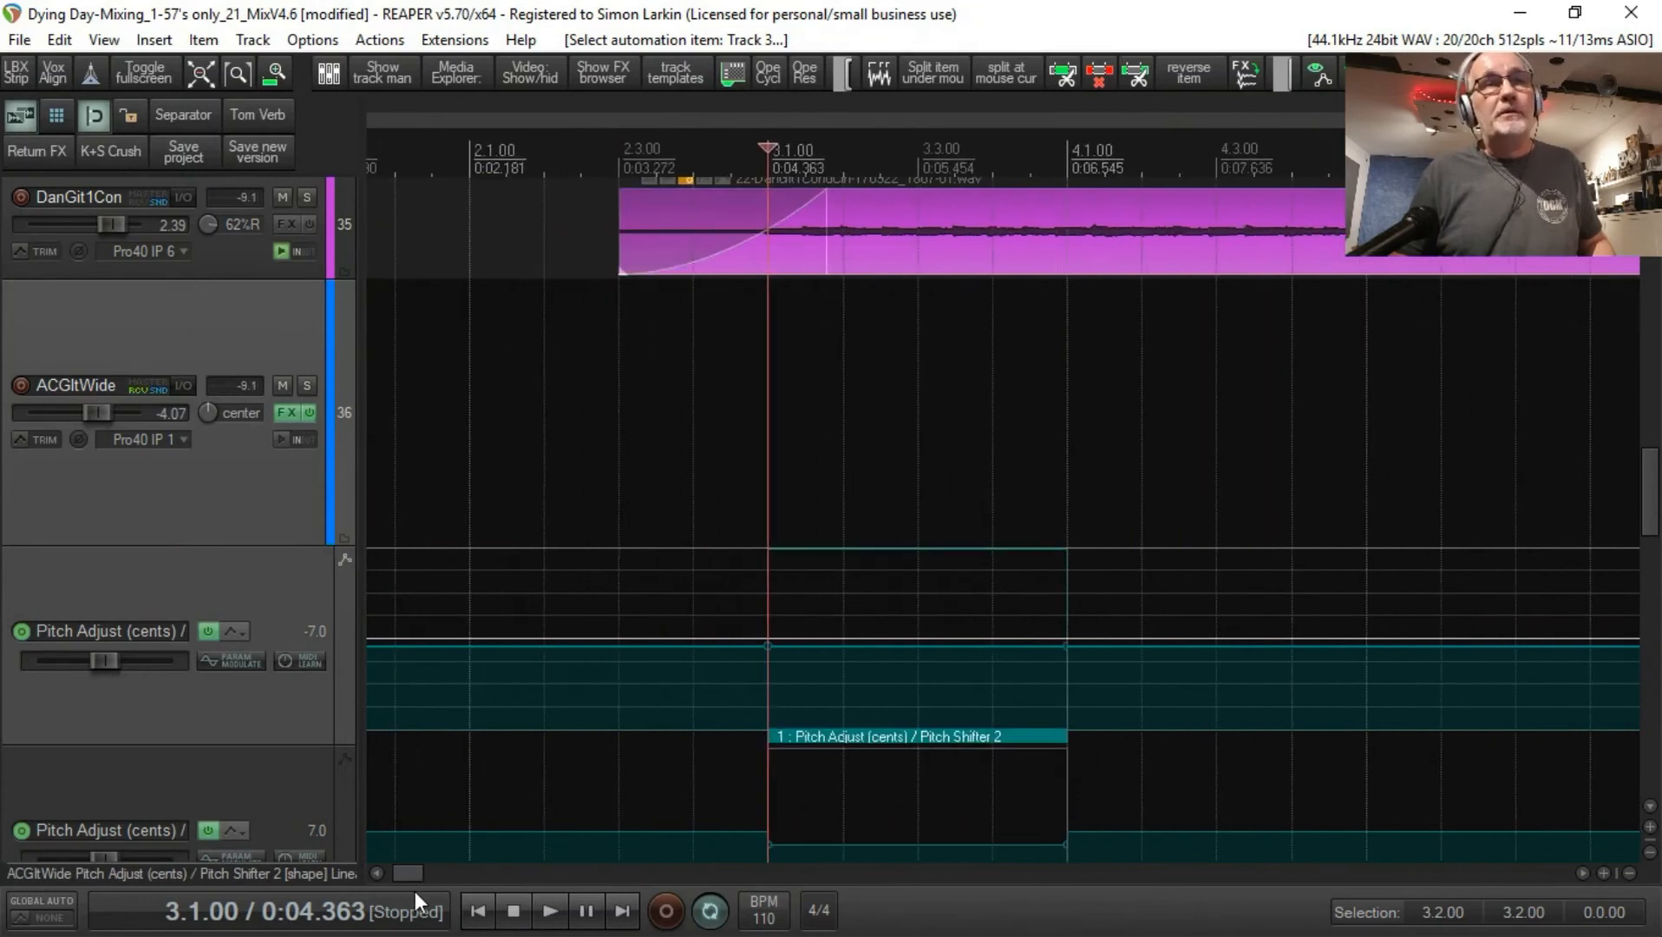
{"action": "right_click", "coordinate": [894, 737]}
{"action": "left_click", "coordinate": [1052, 719]}
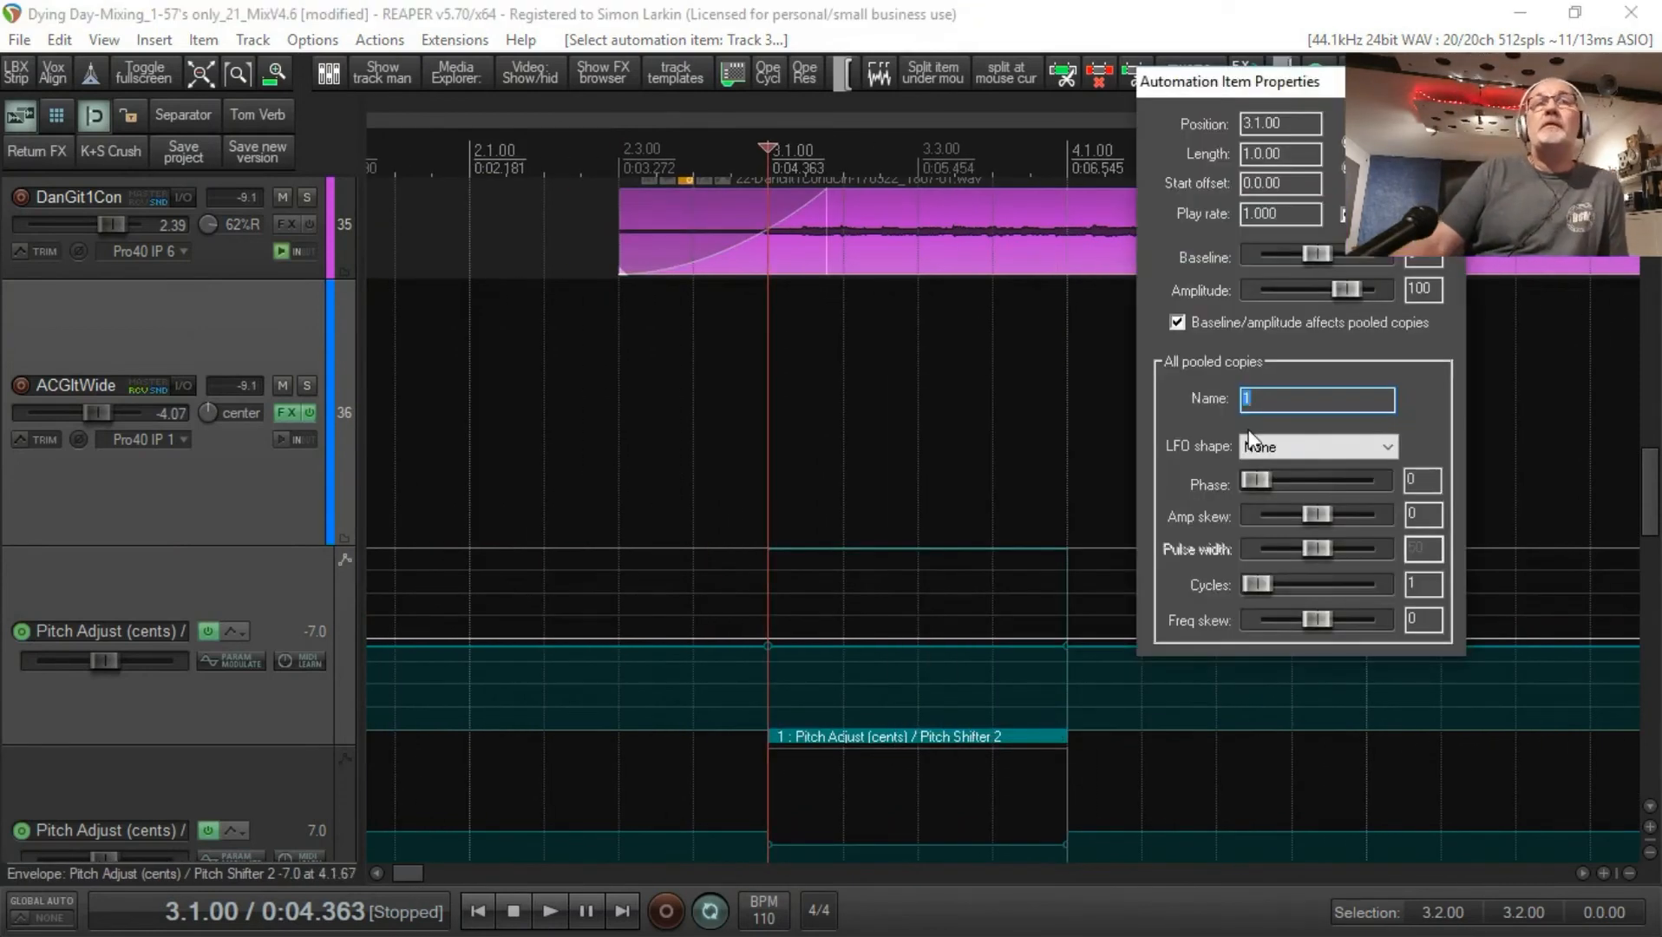
{"action": "left_click", "coordinate": [1364, 449]}
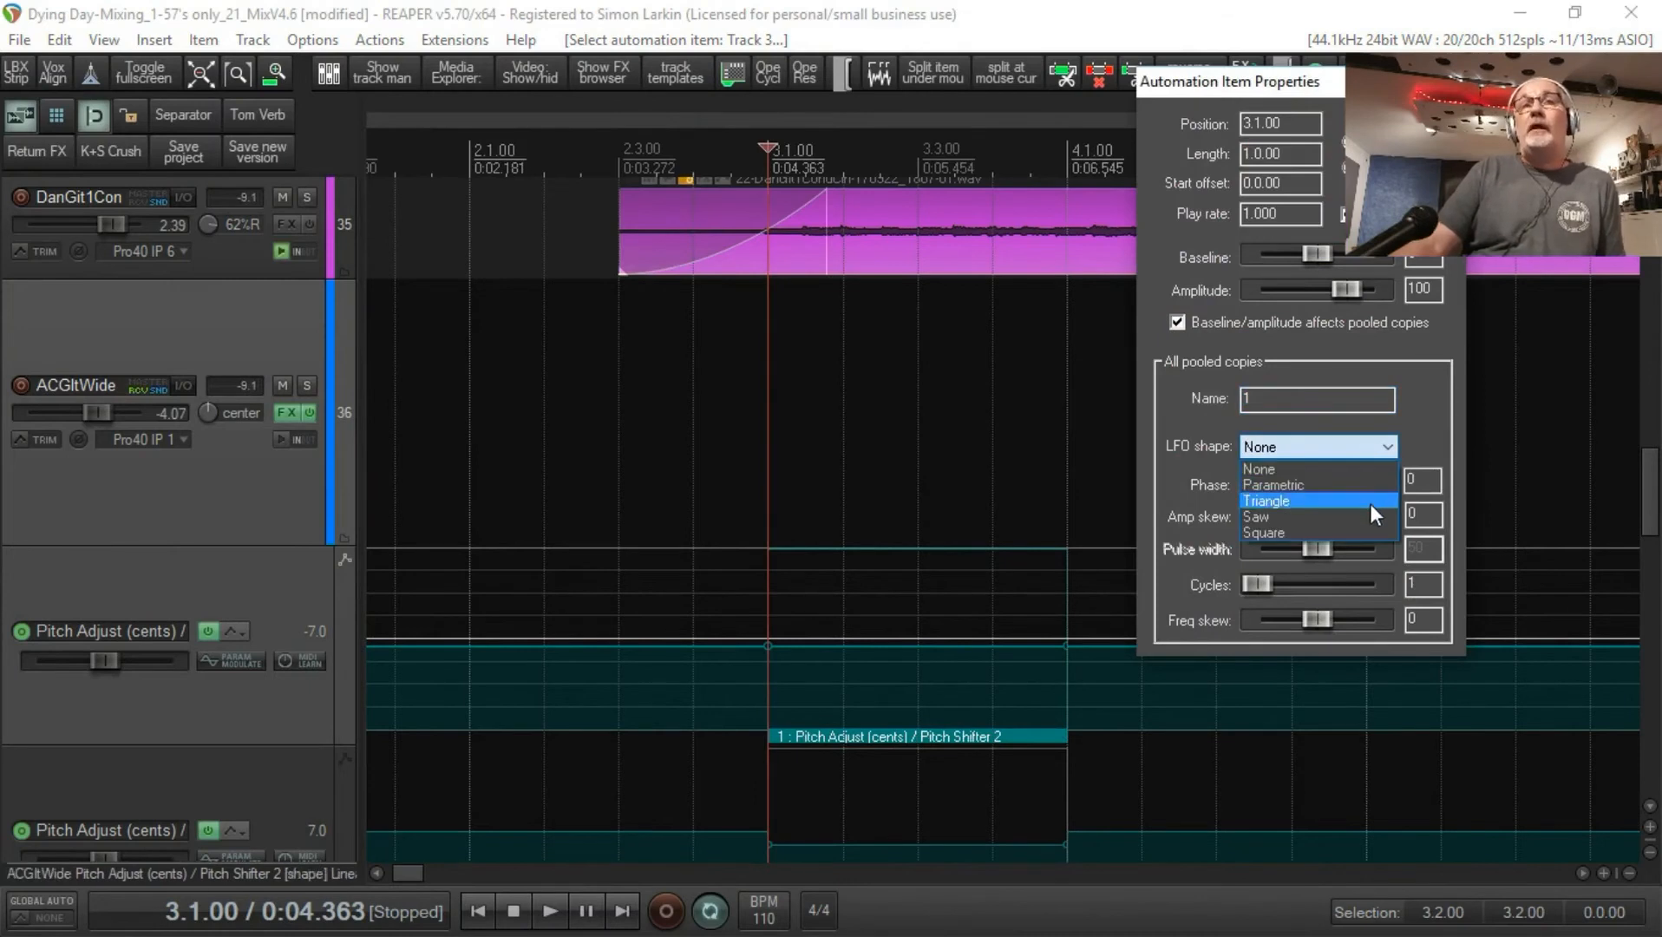
{"action": "left_click", "coordinate": [1369, 499]}
{"action": "left_click", "coordinate": [1383, 452]}
{"action": "left_click", "coordinate": [1369, 484]}
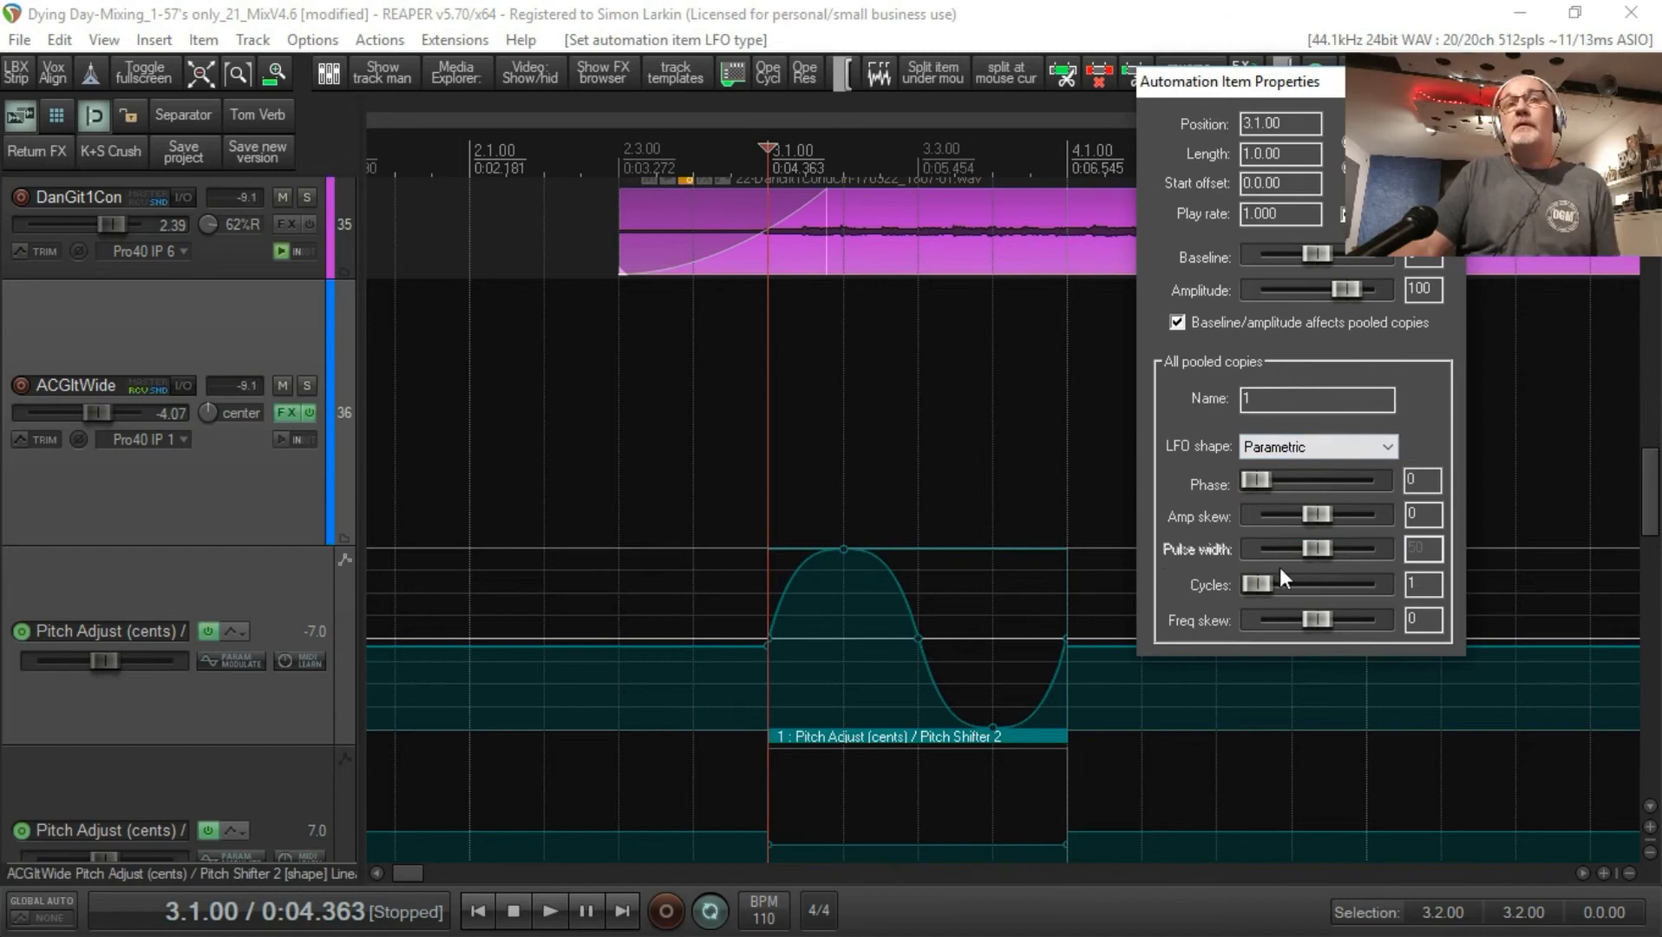
Step: Set the first envelope's automation item to 16 LFO cycles
{"action": "left_click_drag", "start_coordinate": [1243, 588], "coordinate": [1276, 586]}
{"action": "double_click", "coordinate": [1423, 584]}
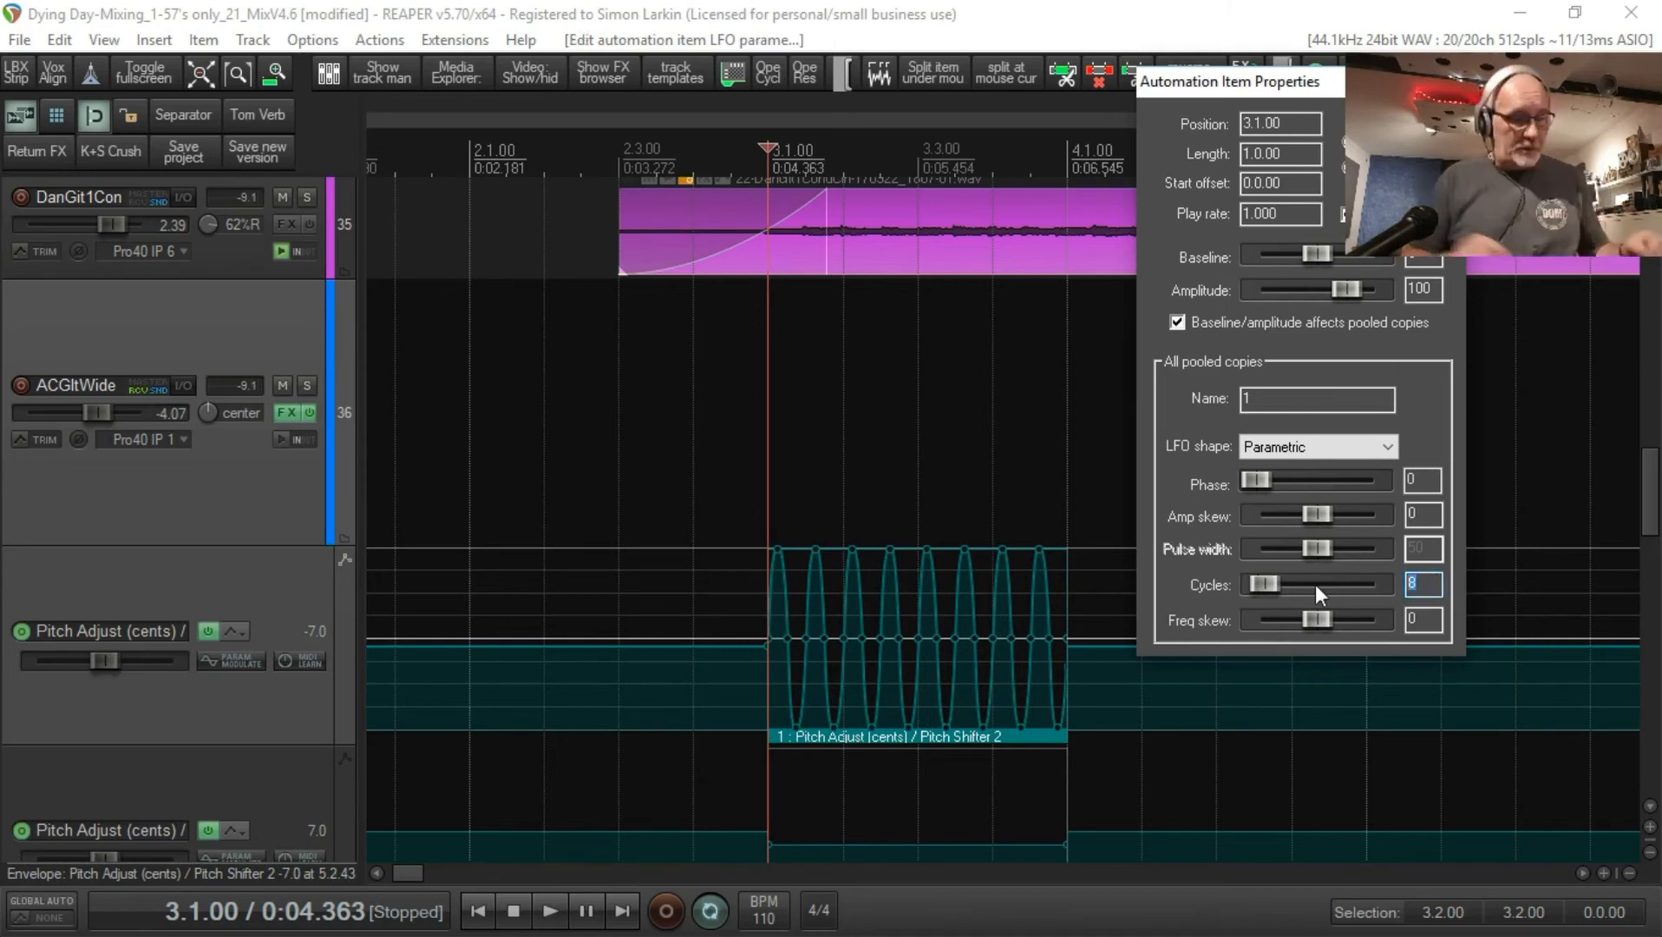
{"action": "type", "text": "16"}
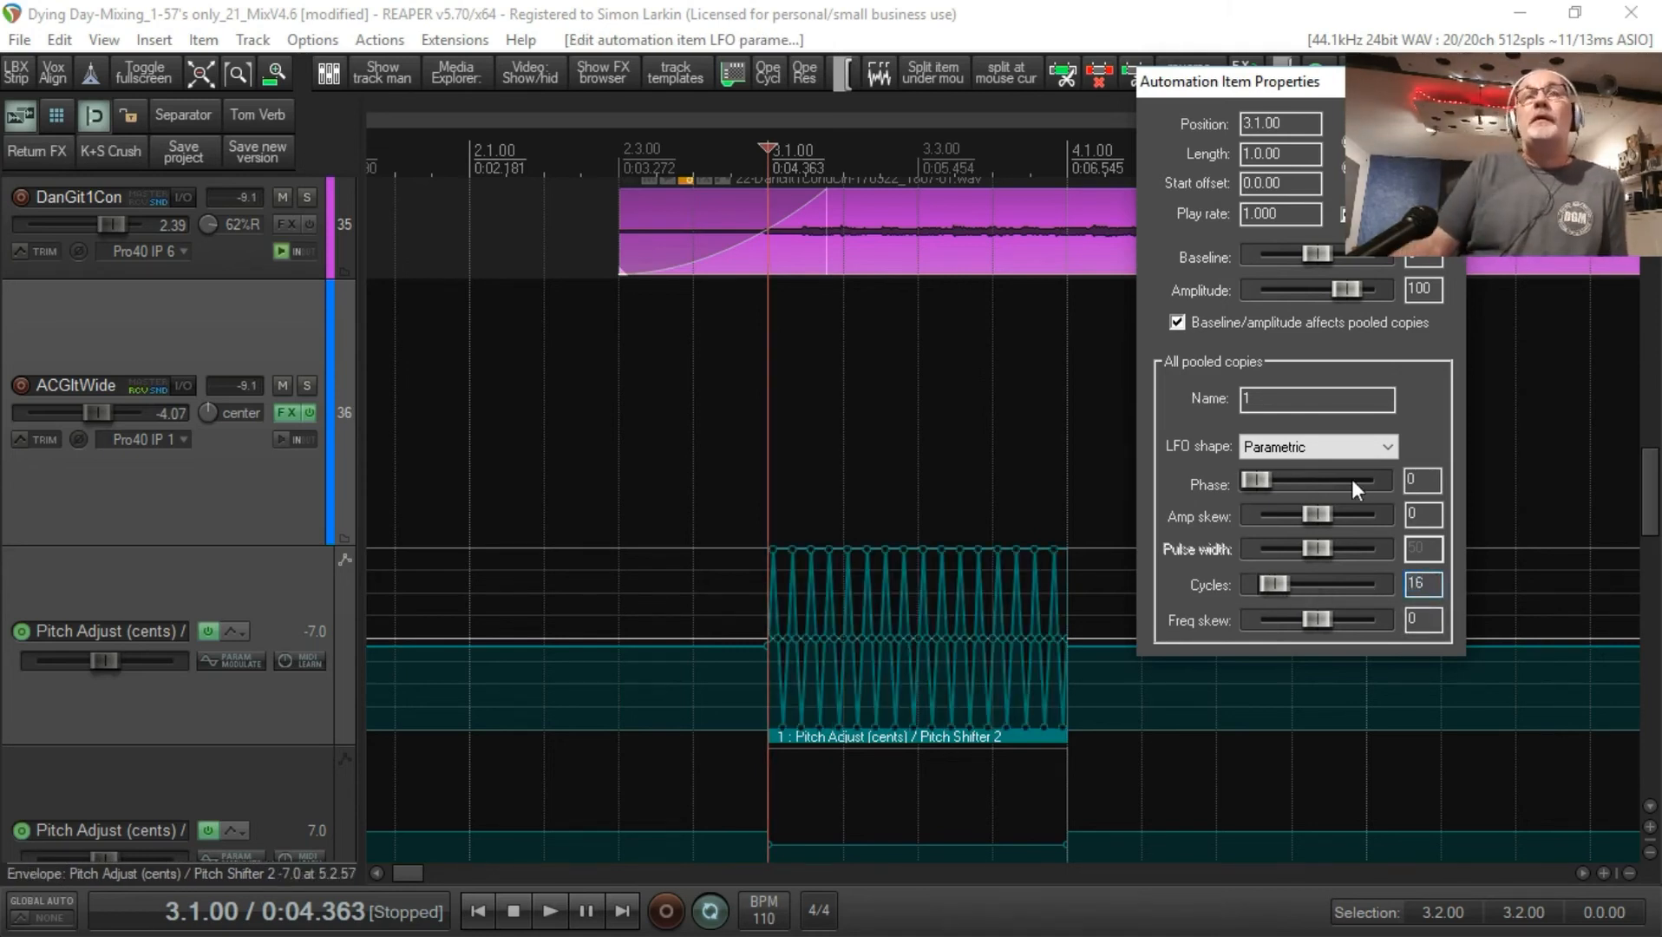
Step: Reduce the automation item's amplitude to 3 and close its properties
{"action": "left_click_drag", "start_coordinate": [1353, 290], "coordinate": [1330, 303]}
{"action": "left_click_drag", "start_coordinate": [1428, 290], "coordinate": [1375, 300]}
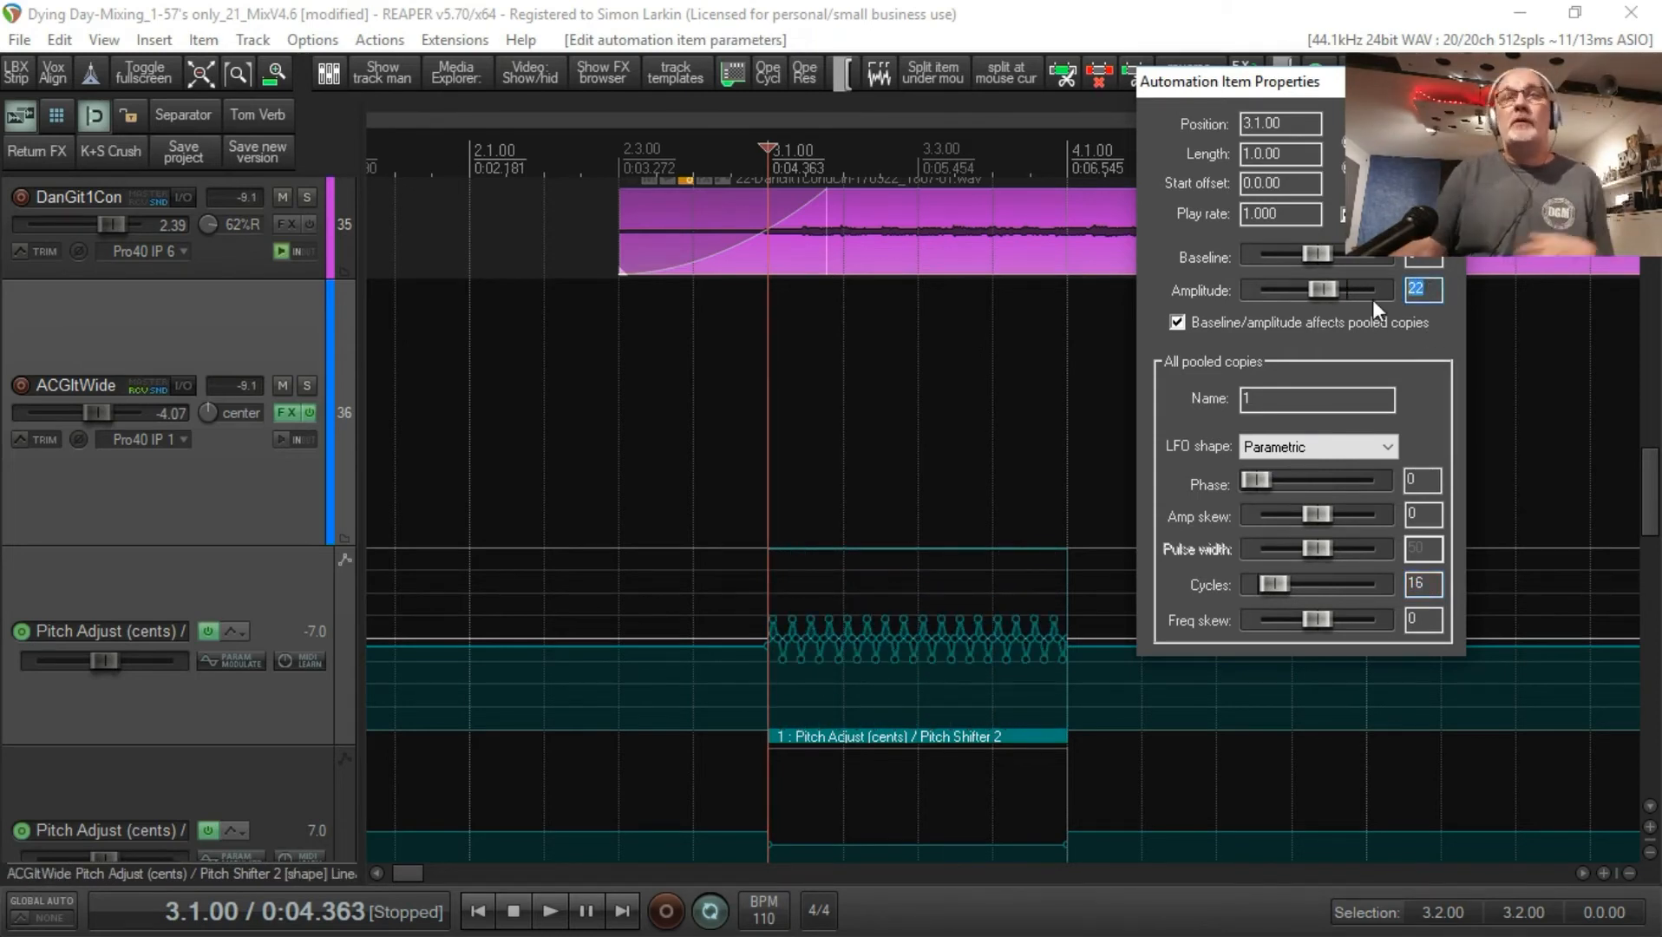
{"action": "type", "text": "3"}
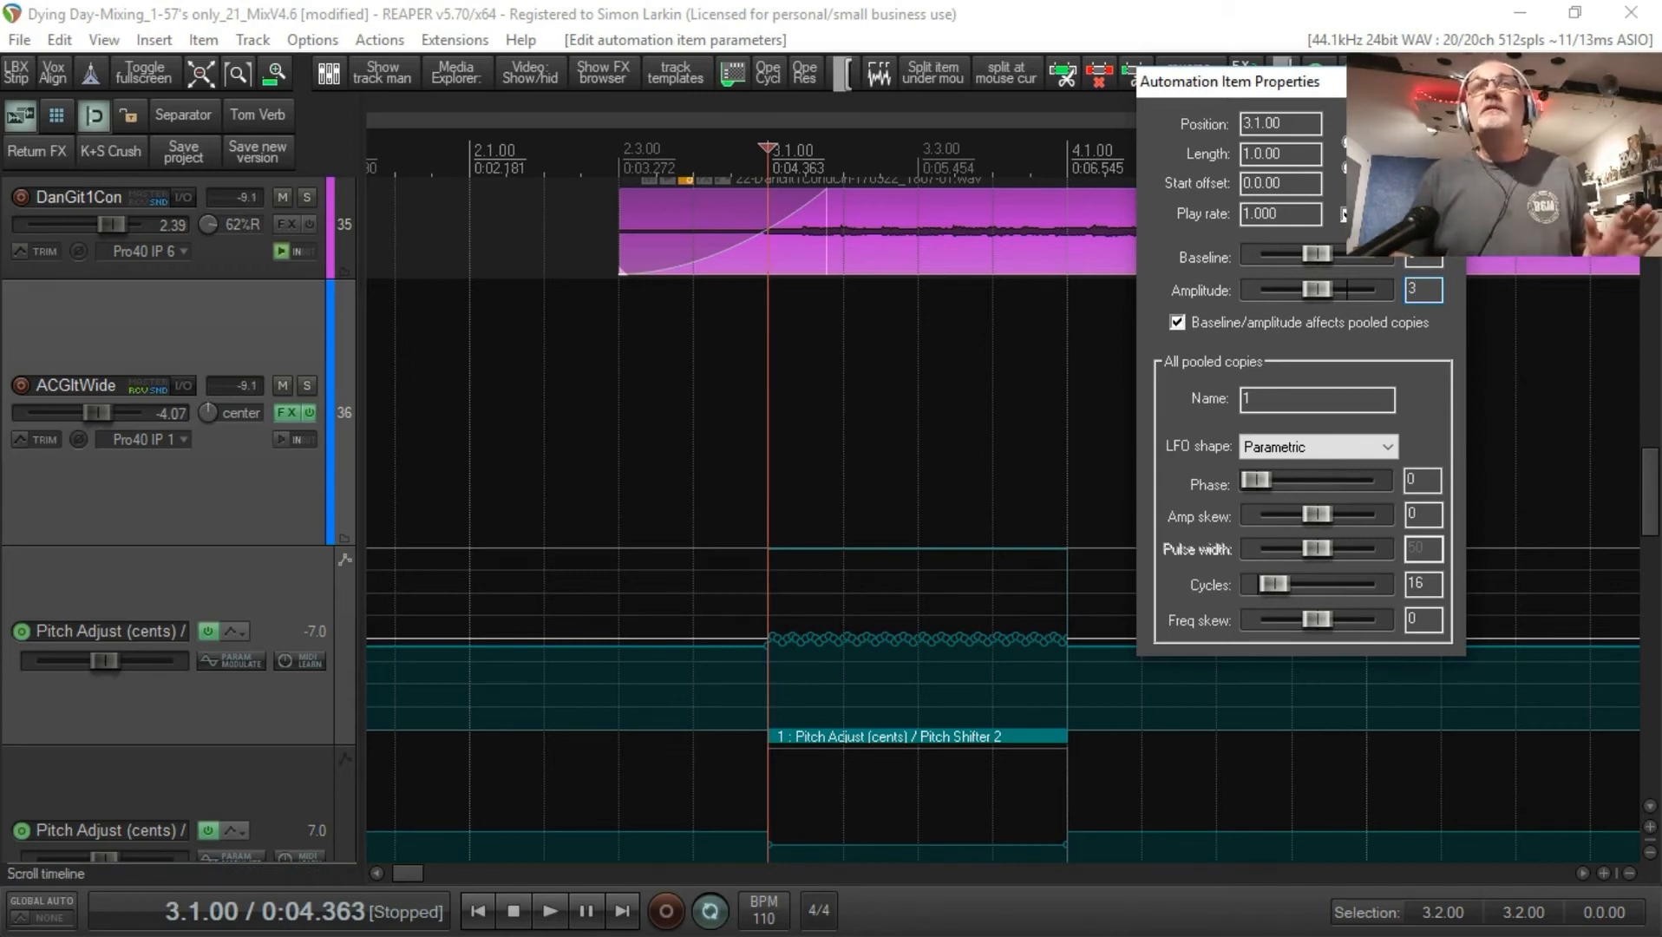
{"action": "left_click", "coordinate": [1442, 82]}
Step: Replace the flat automation item on the second Pitch Adjust (cents) envelope with a copy of the first envelope's LFO item at 3.1.00
{"action": "scroll", "coordinate": [356, 631], "scroll_direction": "down", "scroll_amount": 3}
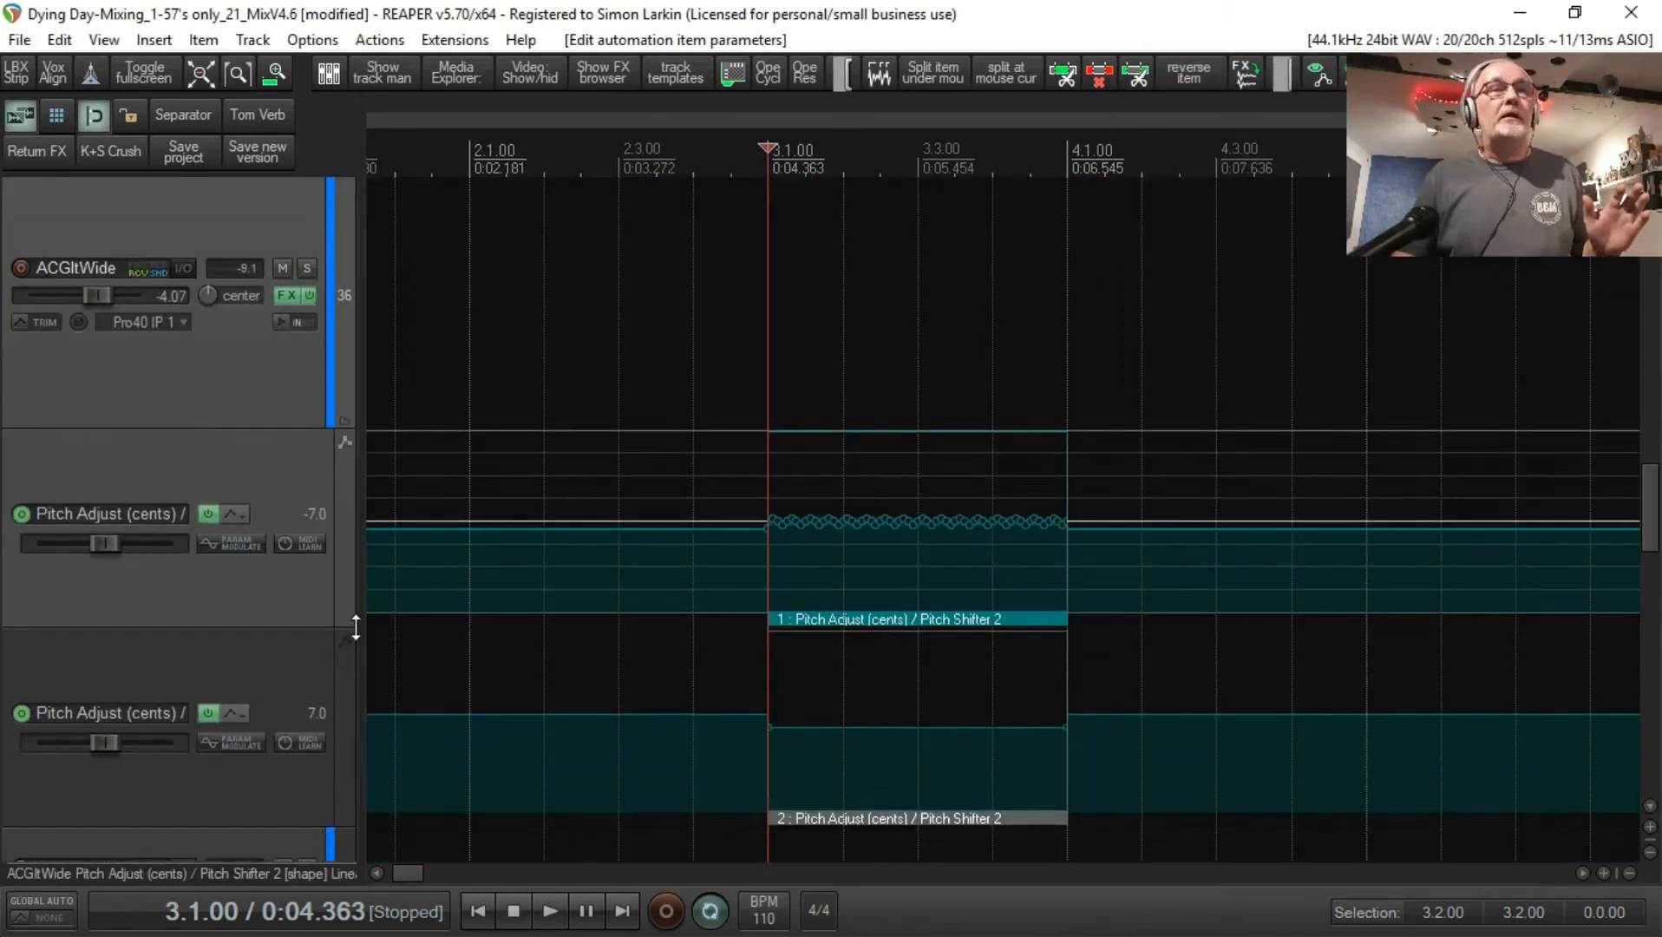
{"action": "left_click", "coordinate": [852, 814]}
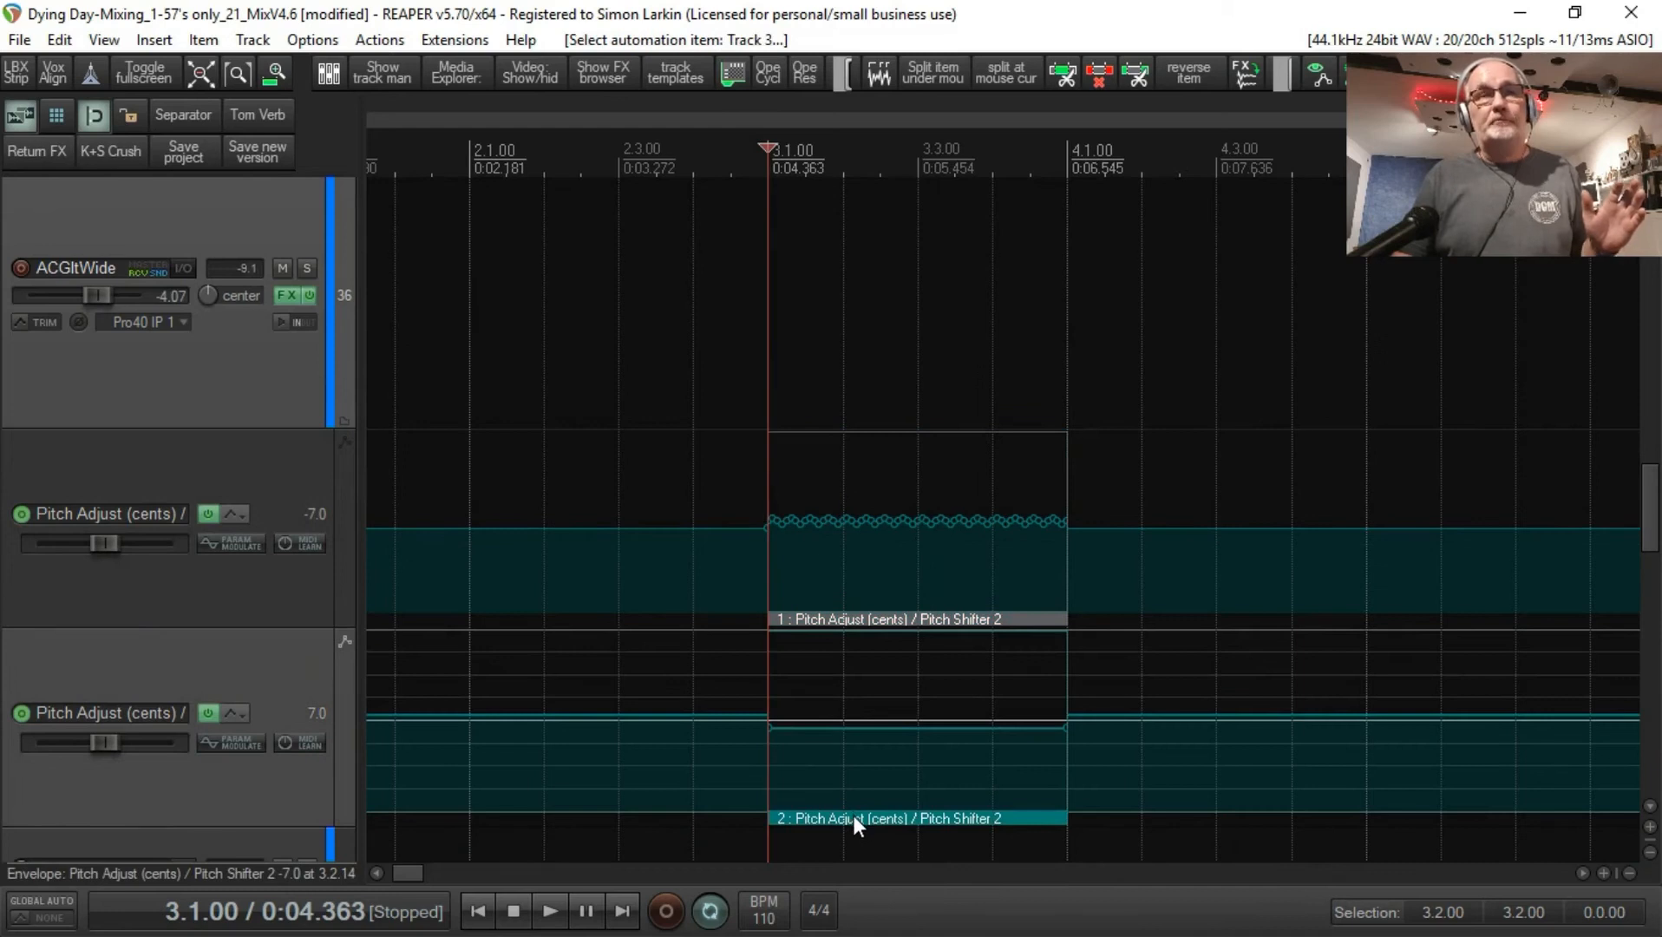
{"action": "right_click", "coordinate": [853, 815]}
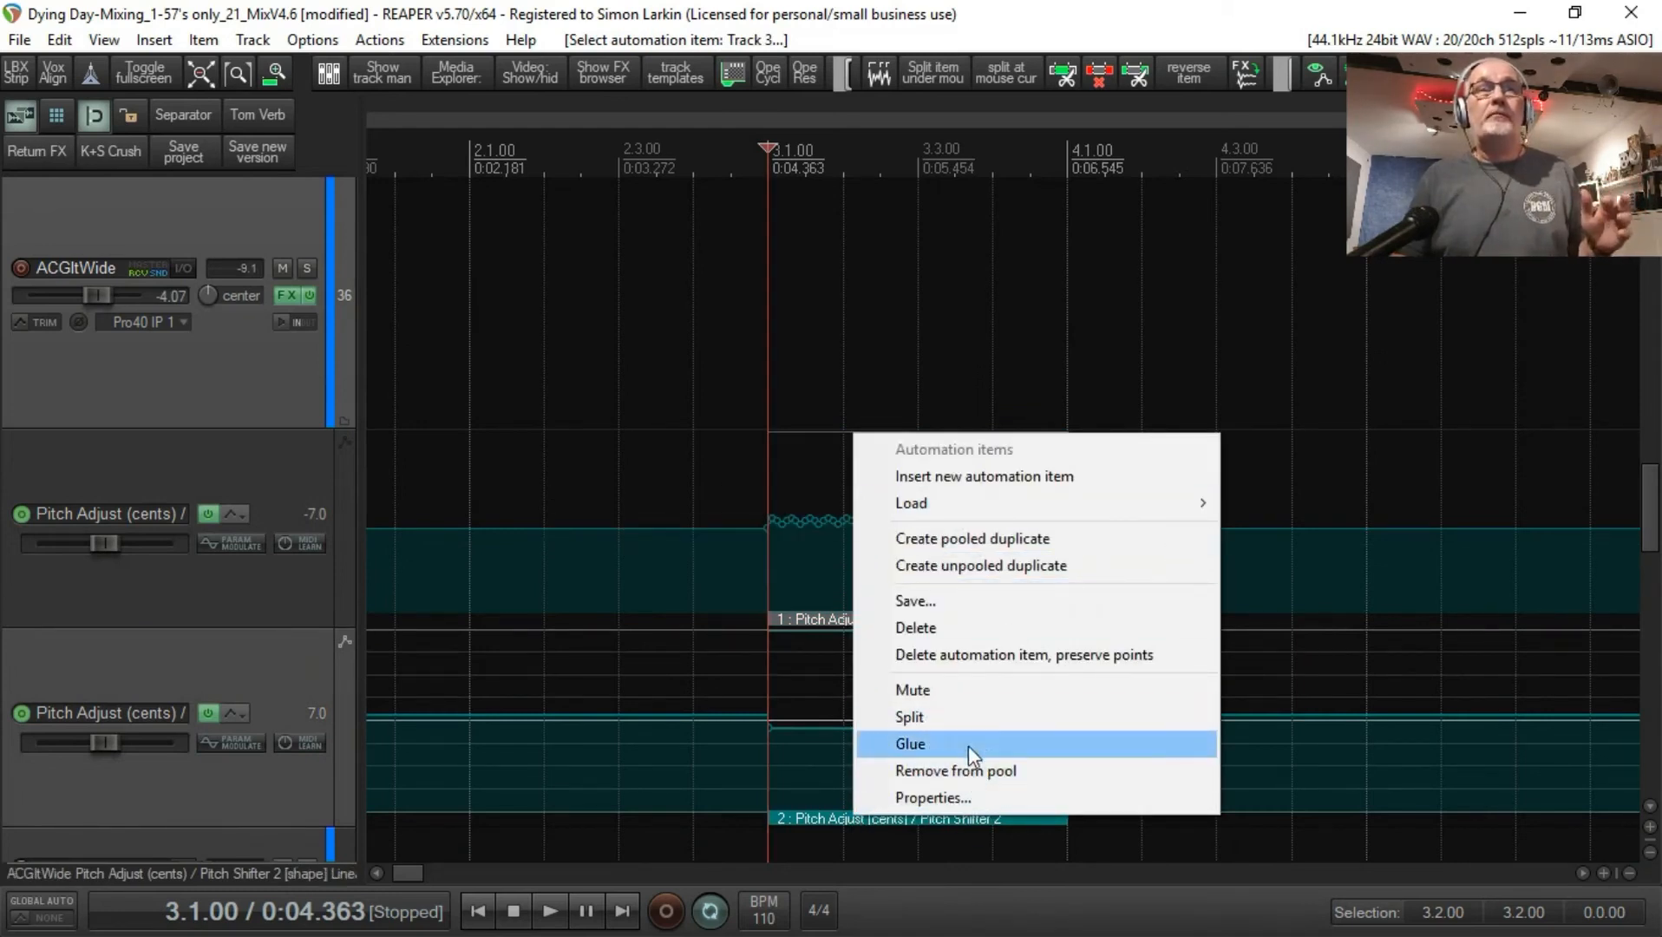
{"action": "left_click", "coordinate": [1050, 636]}
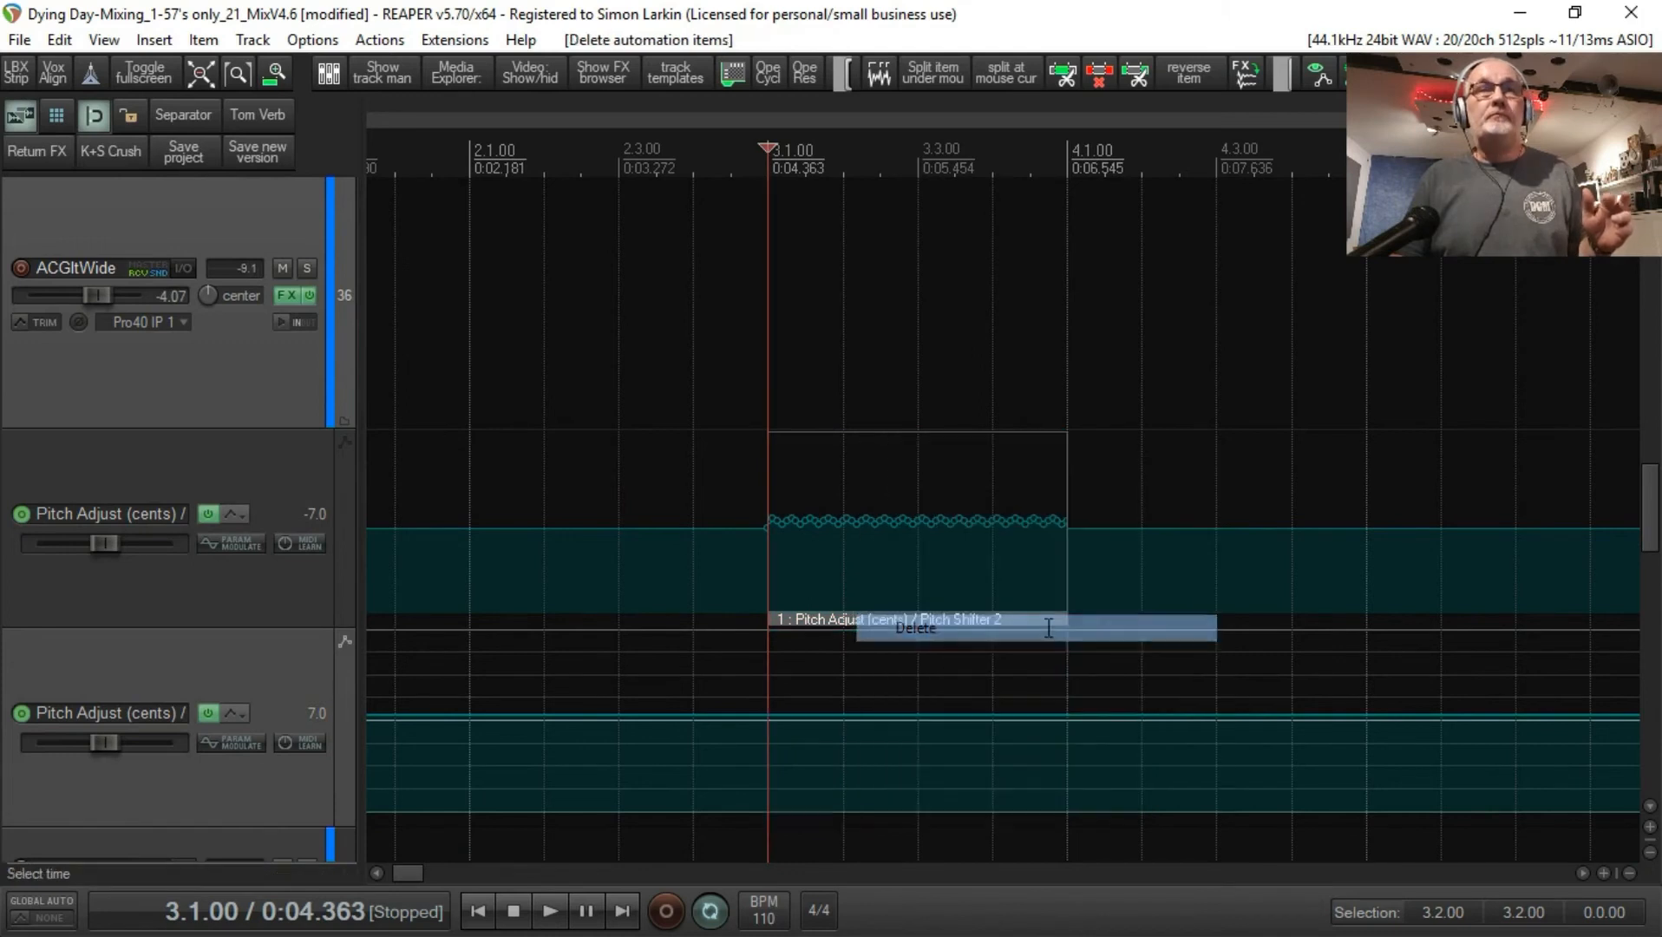
{"action": "left_click", "coordinate": [967, 619]}
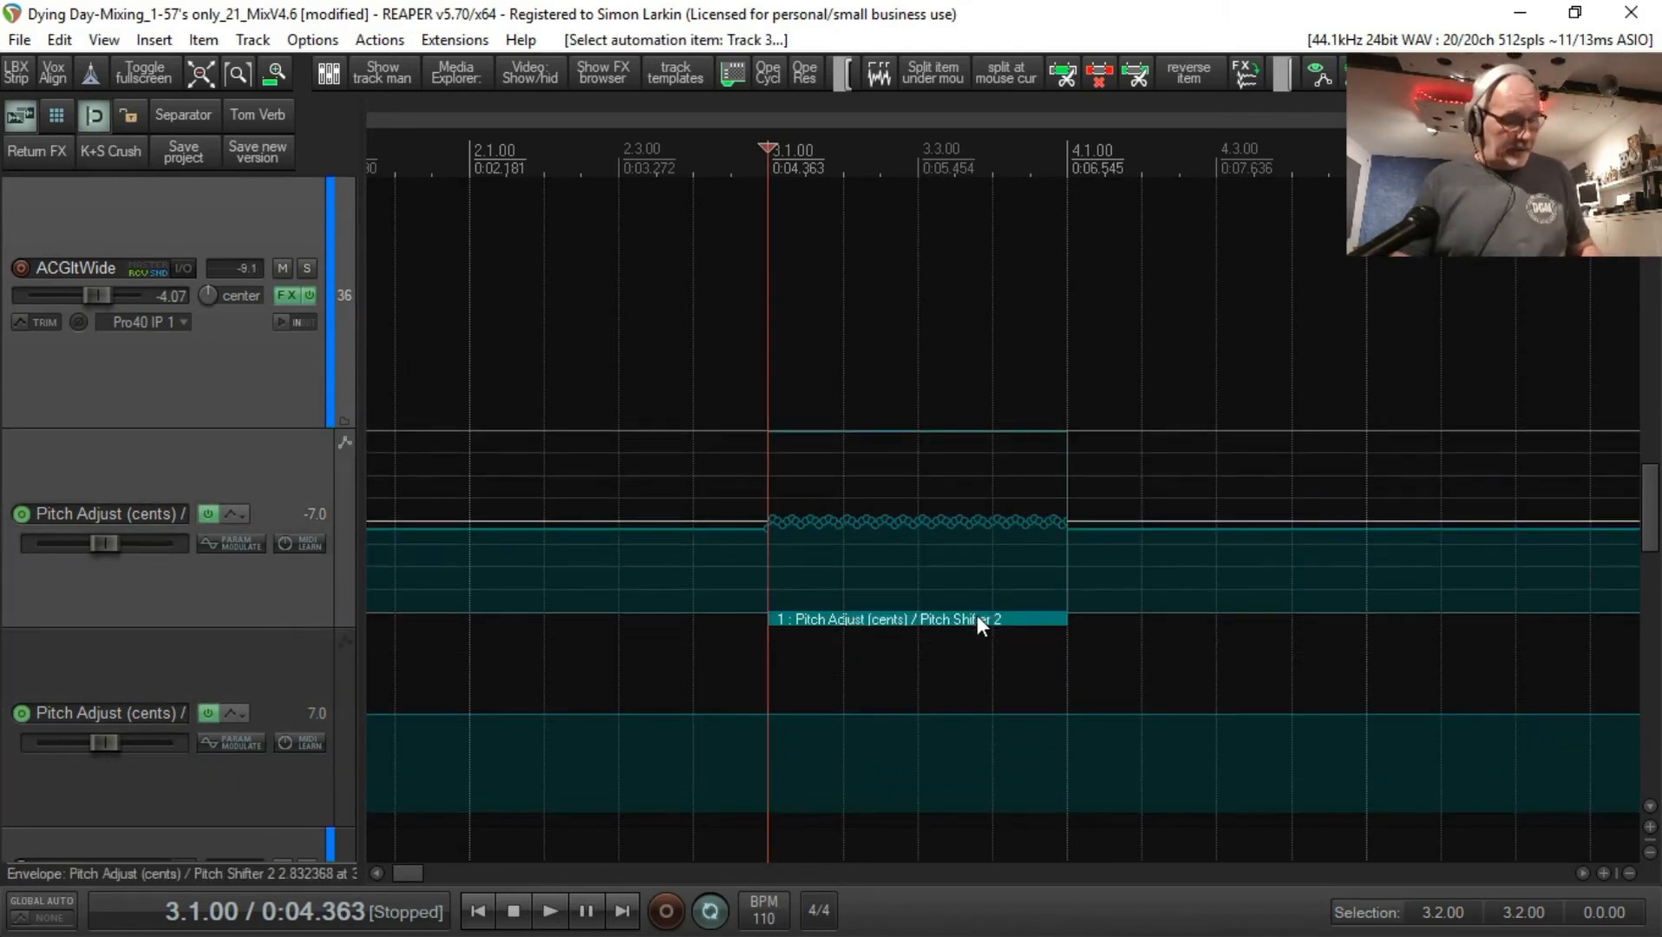
{"action": "left_click_drag", "start_coordinate": [977, 616], "coordinate": [987, 783]}
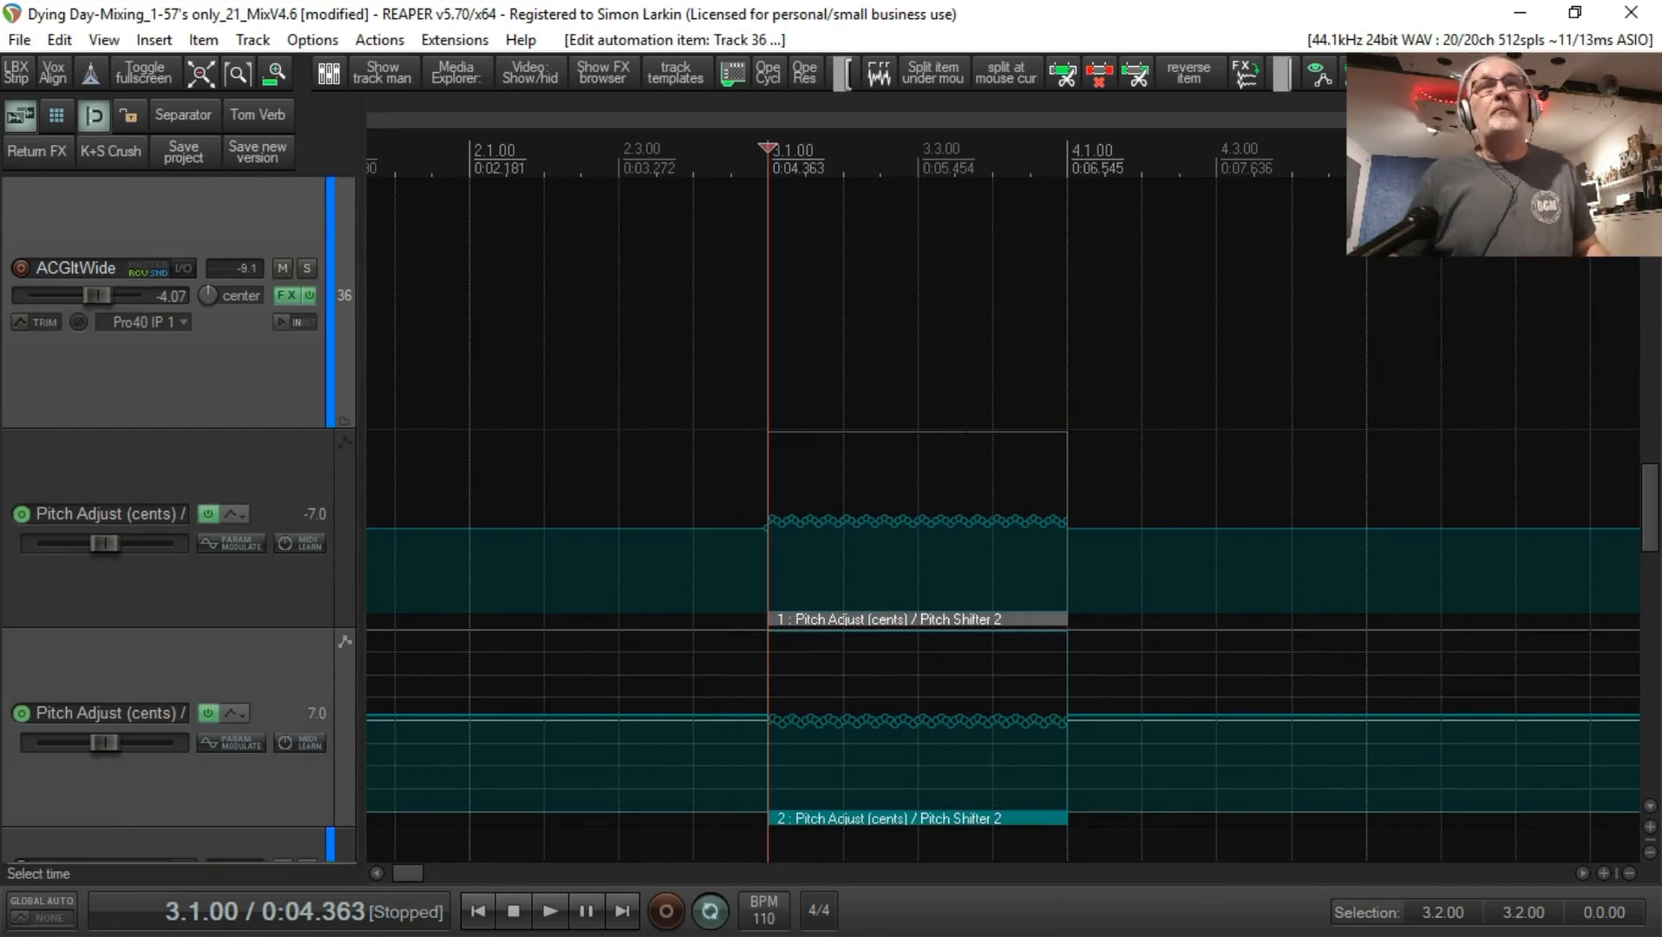
Step: Play the arrangement from 4.1.00 and again from 2.4.00 to compare the sound with and without the pitch modulation
{"action": "left_click", "coordinate": [1073, 379]}
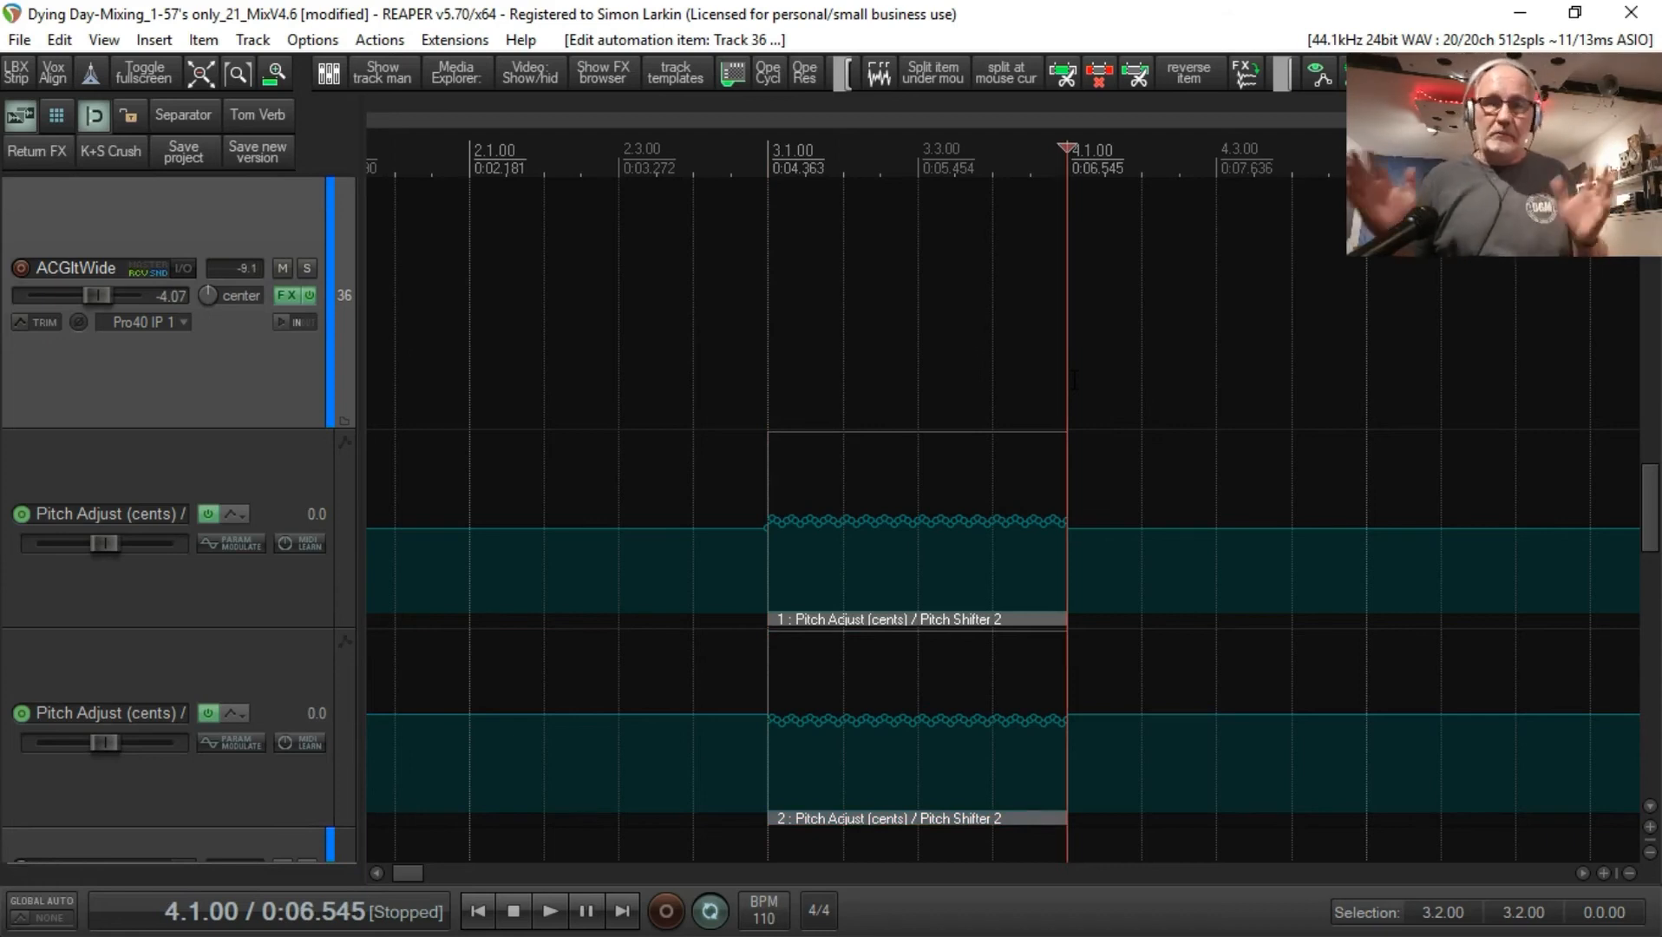
{"action": "key", "text": "space"}
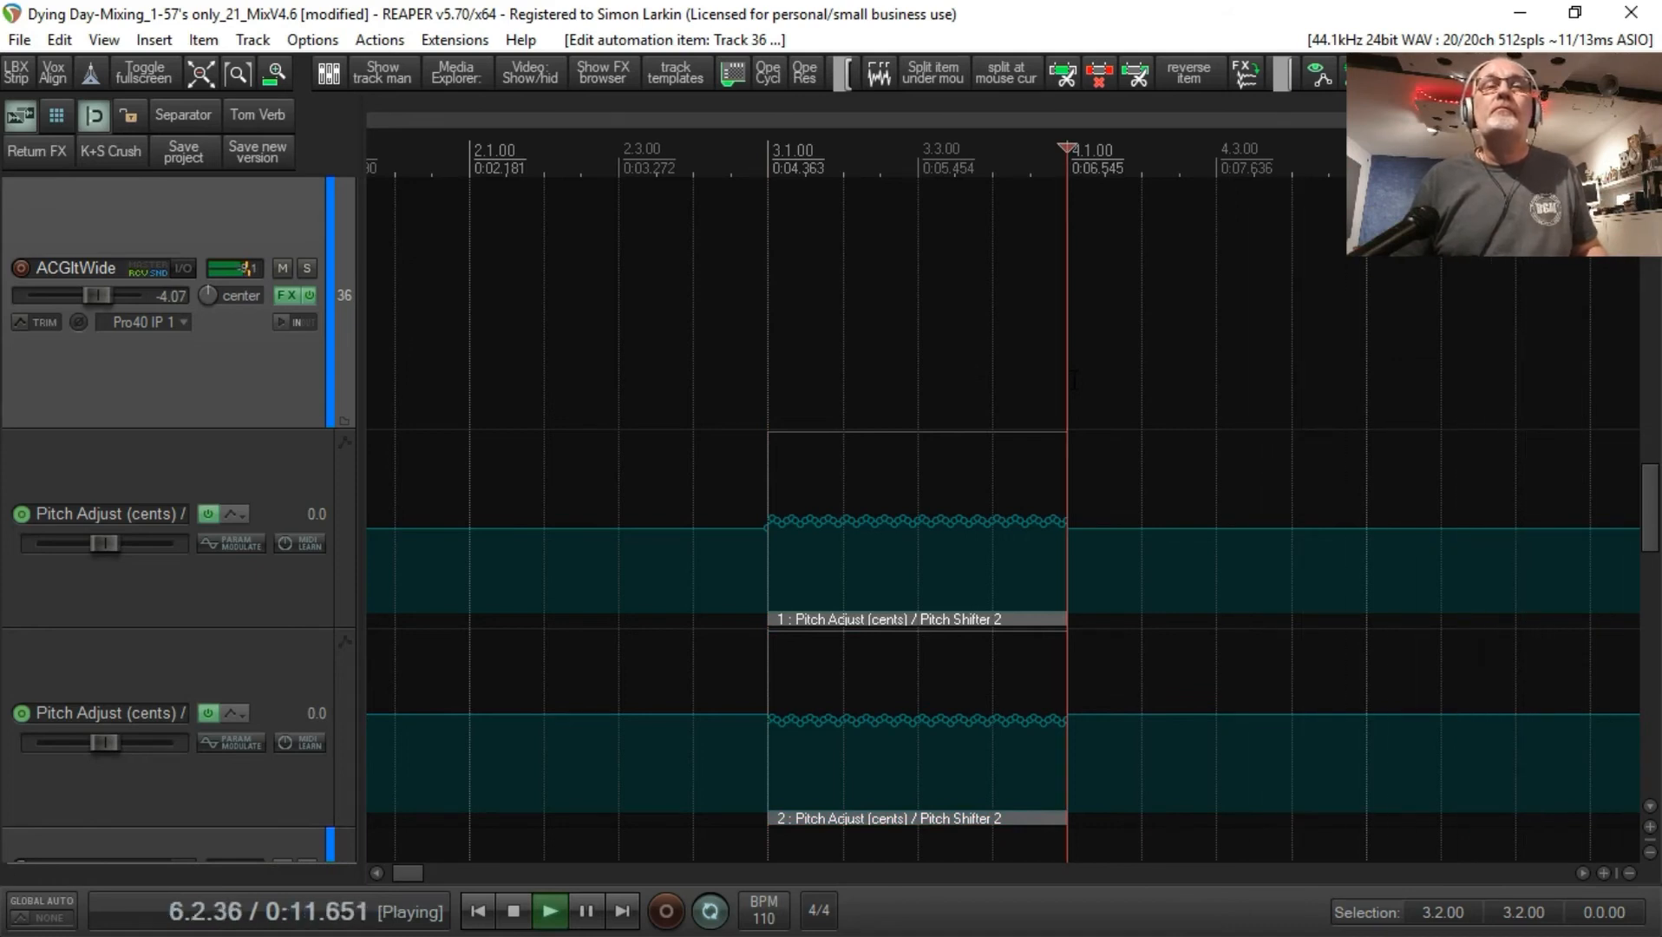
{"action": "key", "text": "space"}
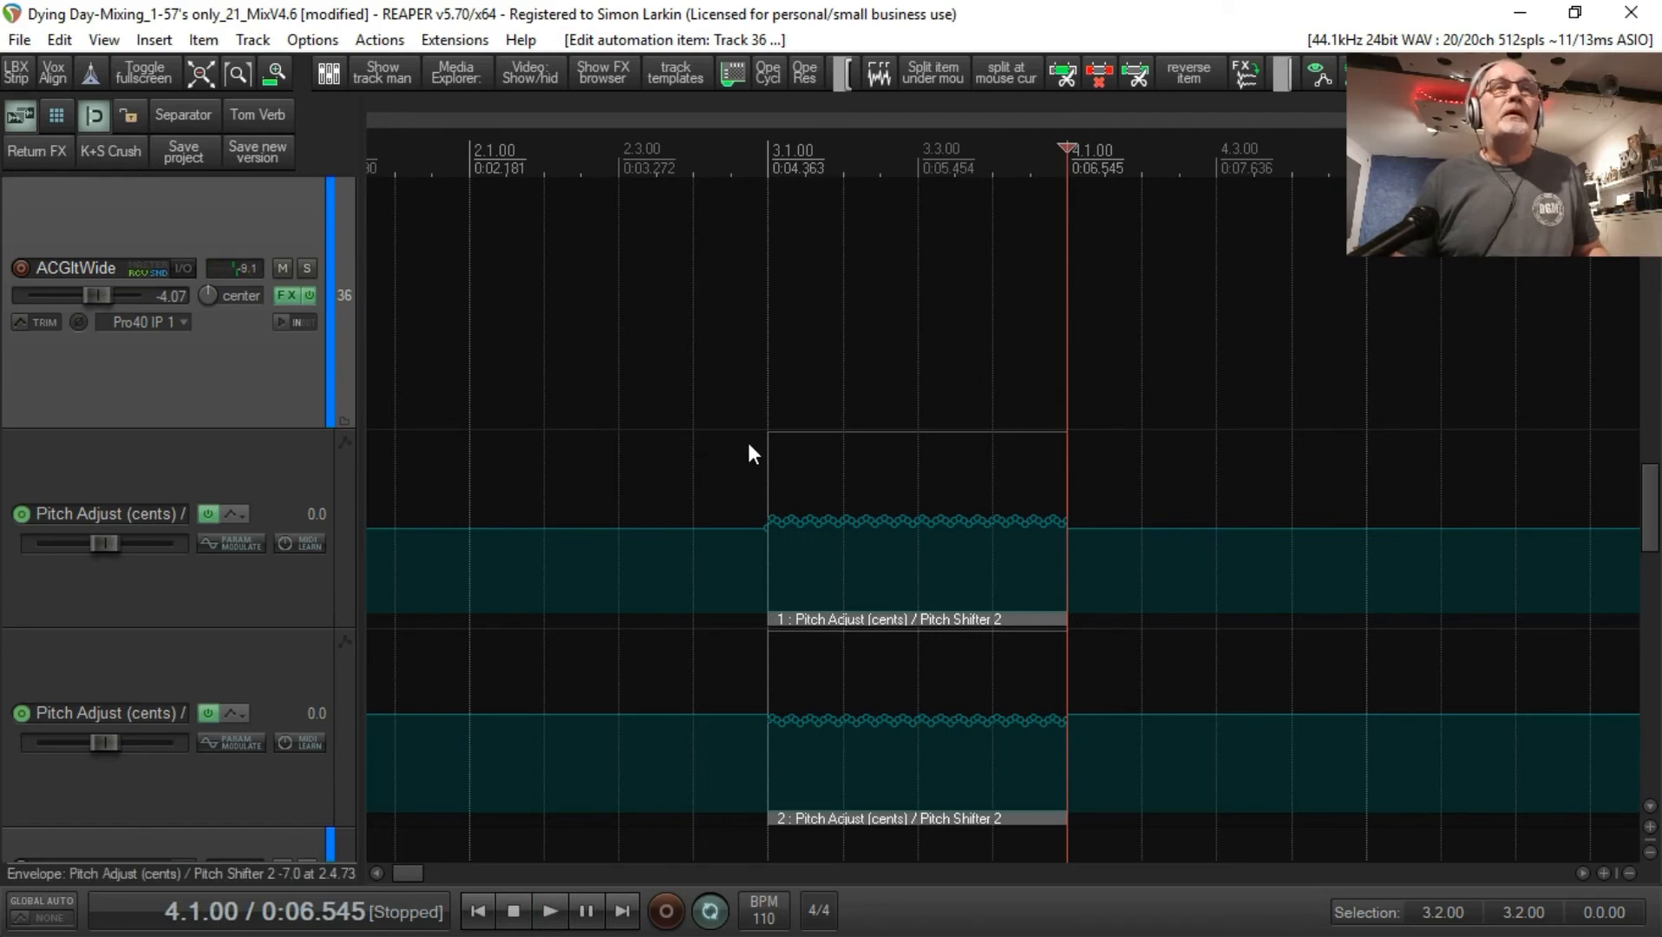
{"action": "left_click", "coordinate": [747, 439]}
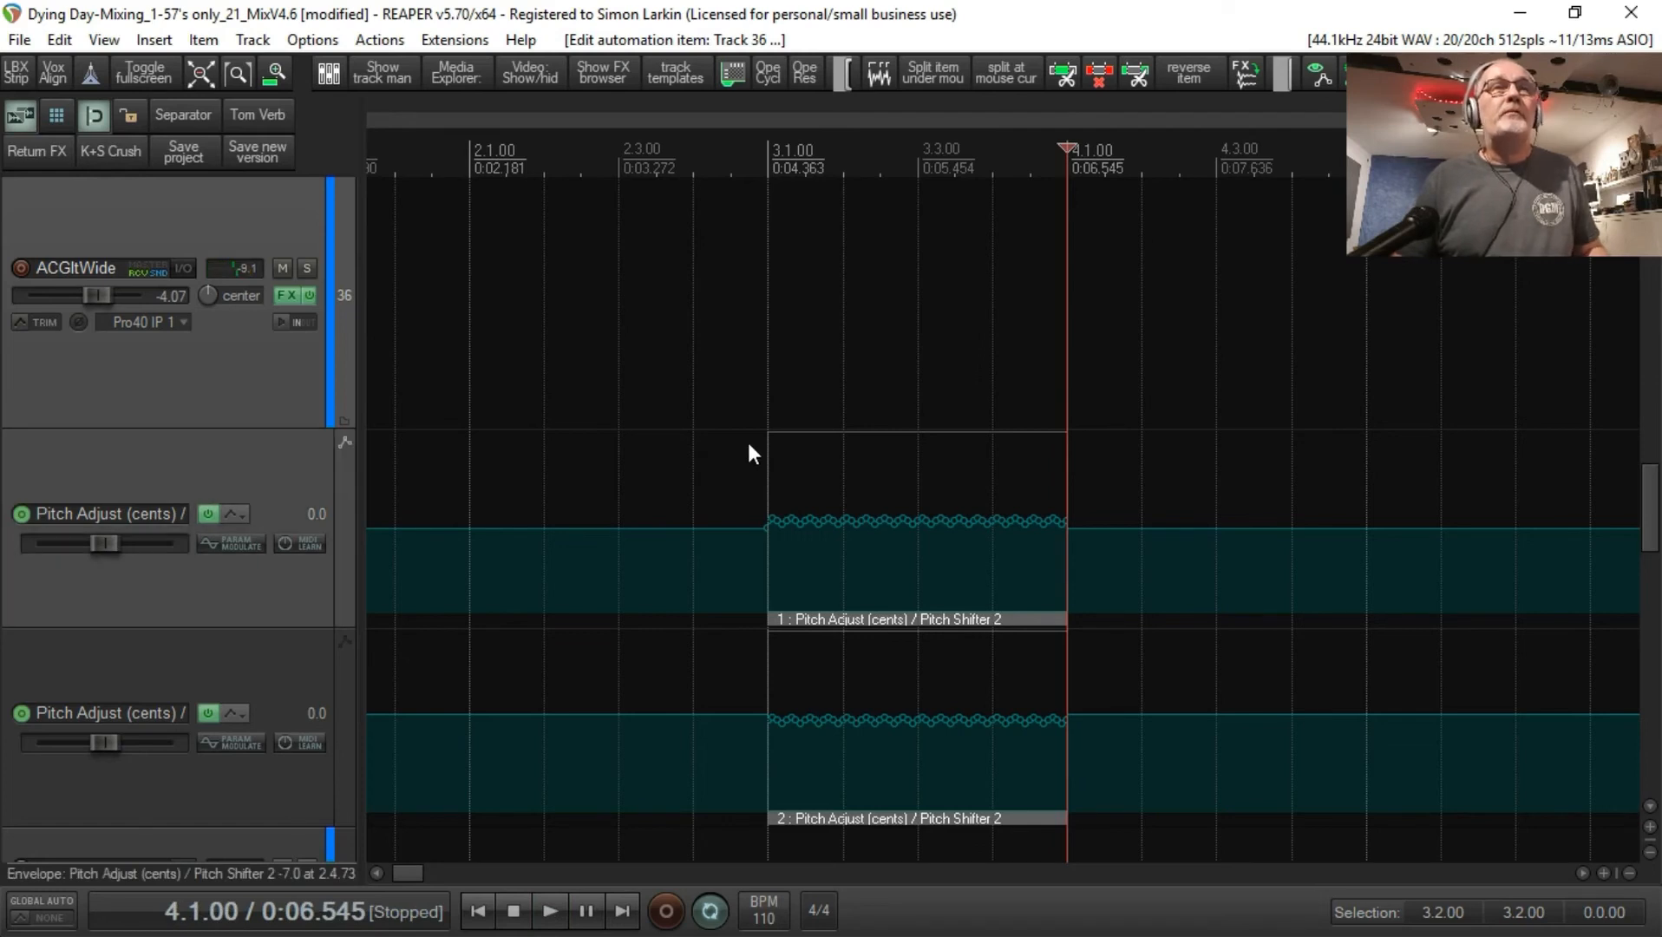
{"action": "left_click", "coordinate": [696, 475]}
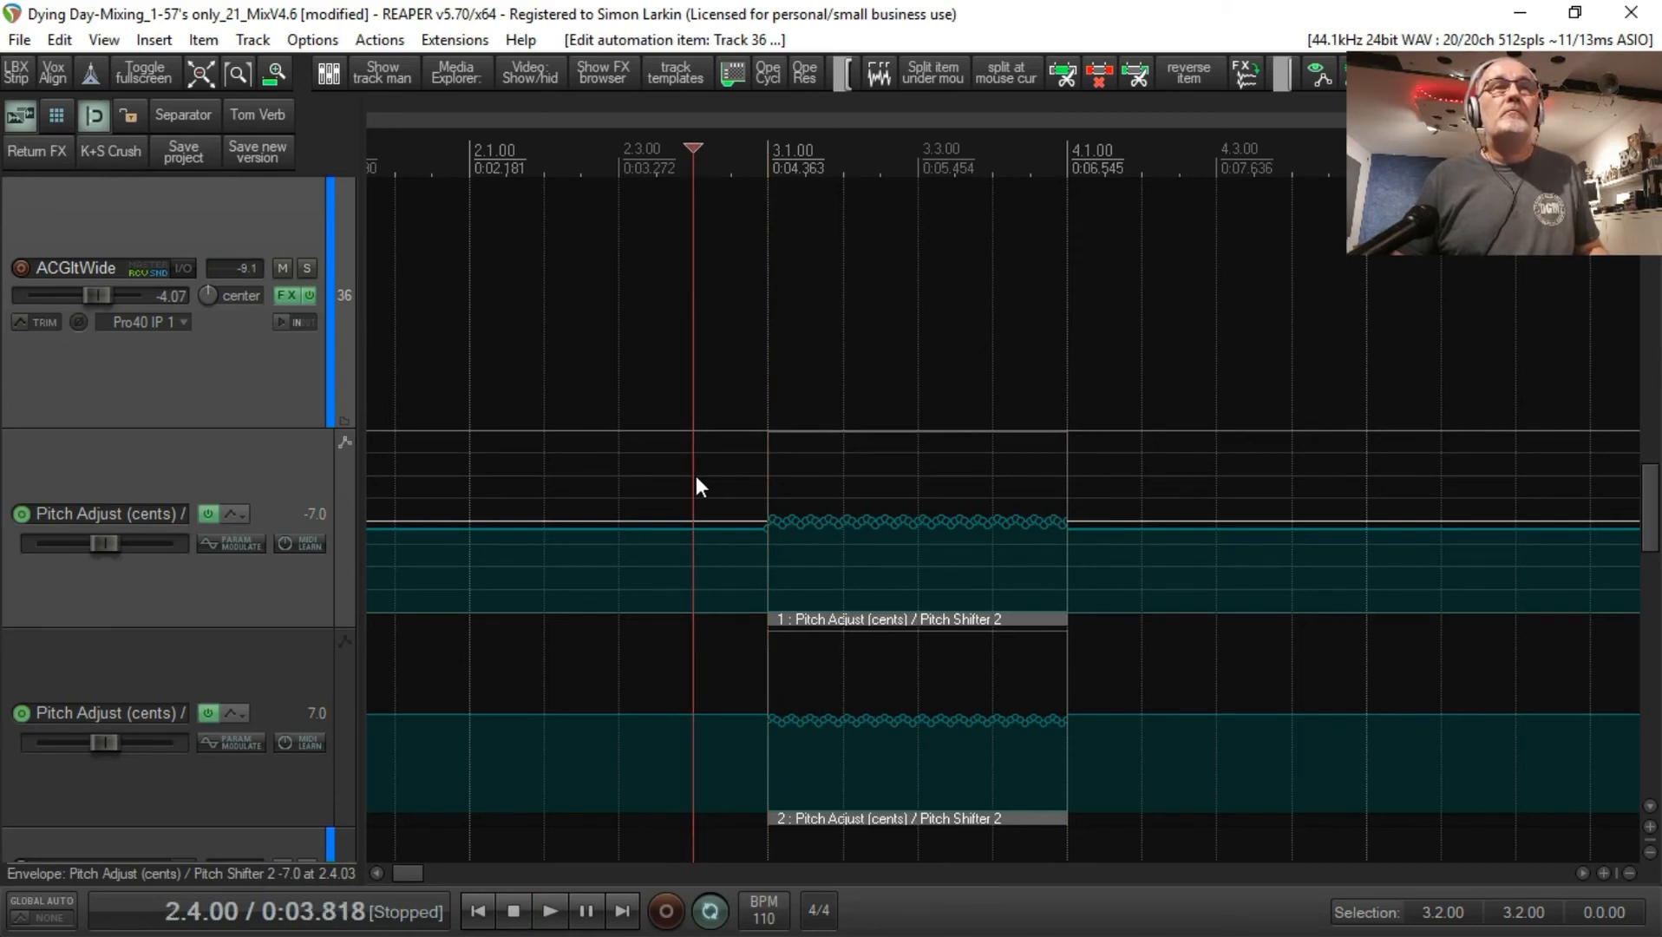
{"action": "key", "text": "space"}
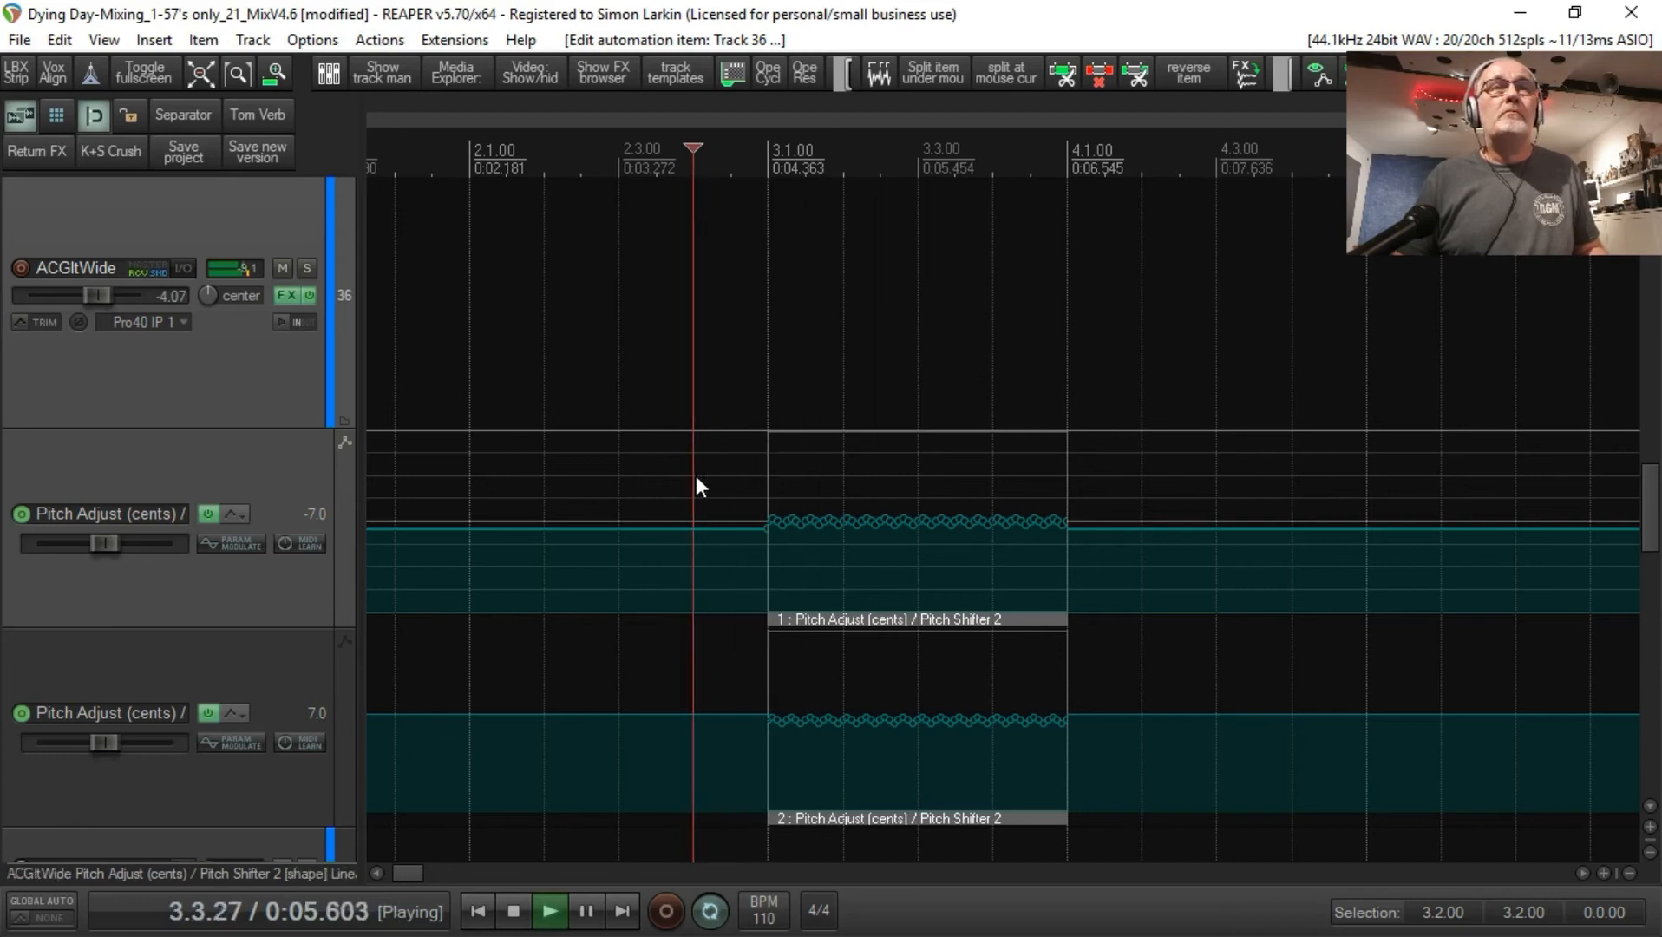
{"action": "key", "text": "space"}
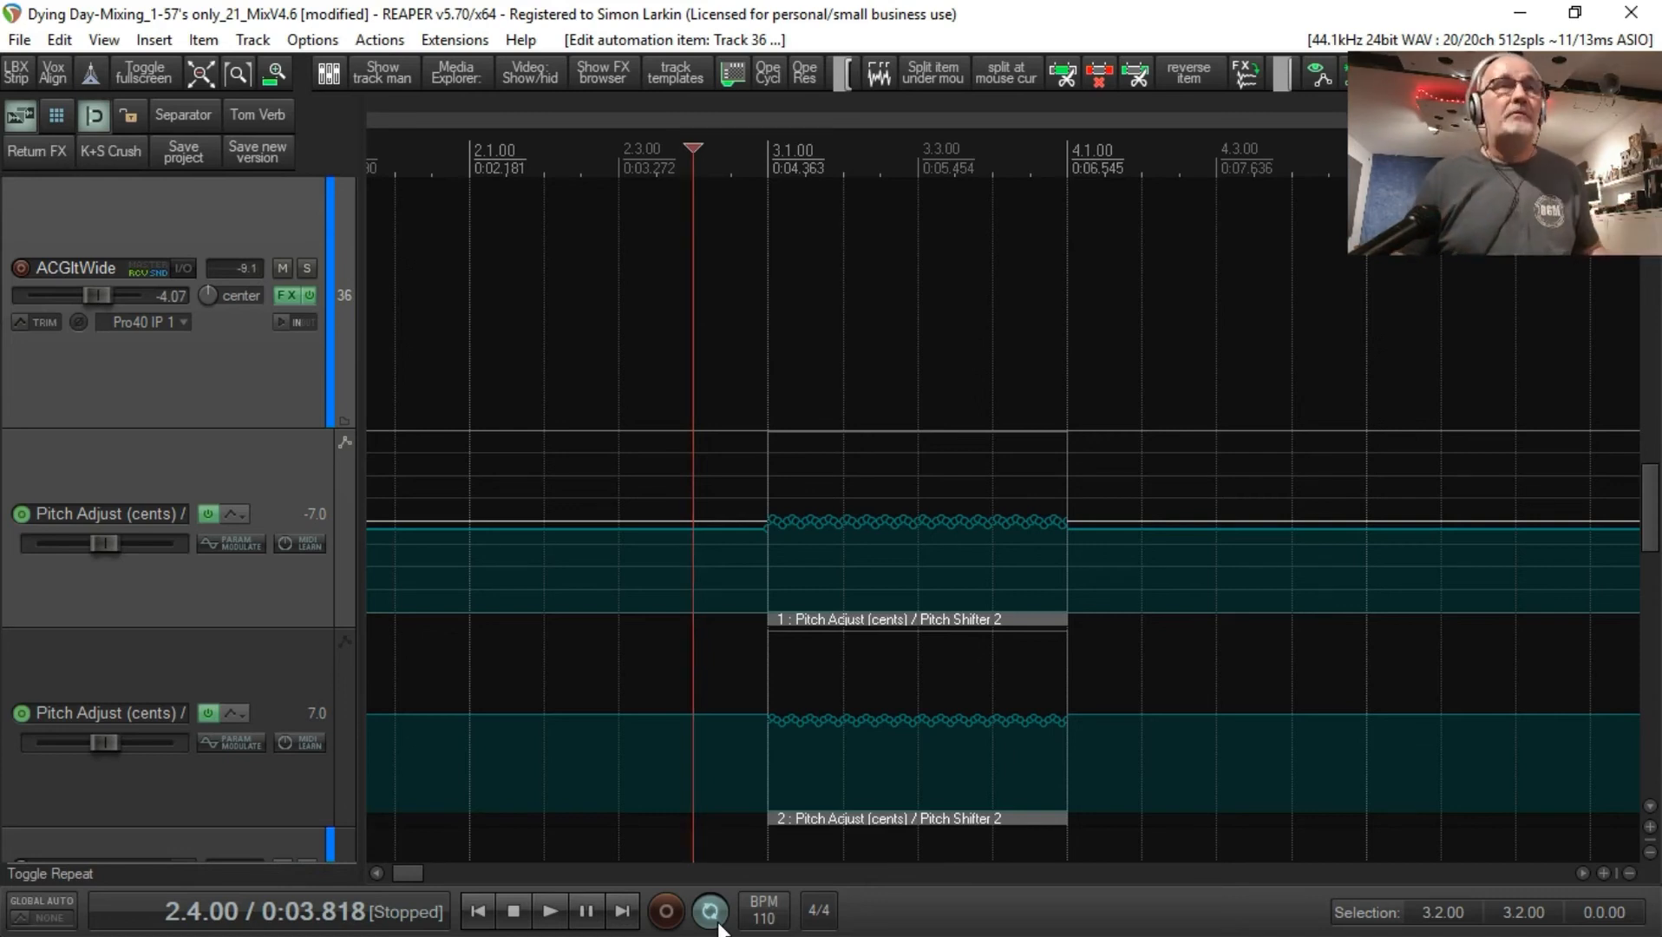
Step: Copy the automation item end to end along the first Pitch Adjust (cents) envelope up to 8.1.00
{"action": "mouse_move", "coordinate": [932, 613]}
{"action": "left_mouse_down"}
{"action": "mouse_move", "coordinate": [1638, 620]}
{"action": "mouse_move", "coordinate": [1286, 618]}
{"action": "mouse_move", "coordinate": [1480, 611]}
{"action": "left_mouse_up"}
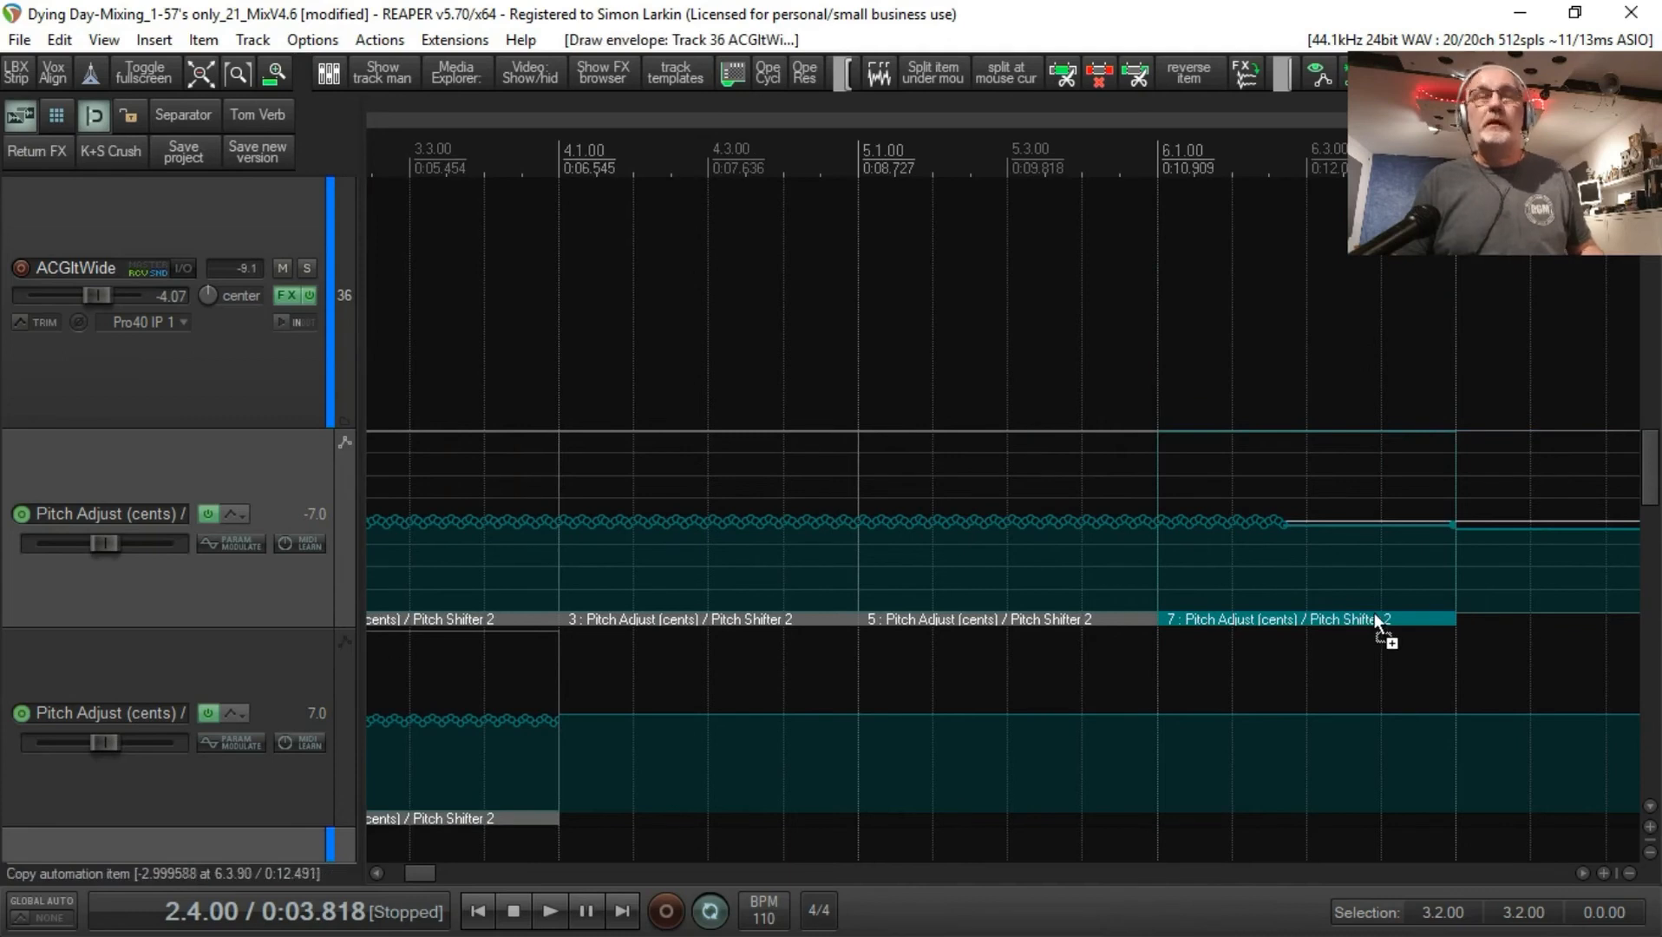
{"action": "key", "text": "ctrl+z"}
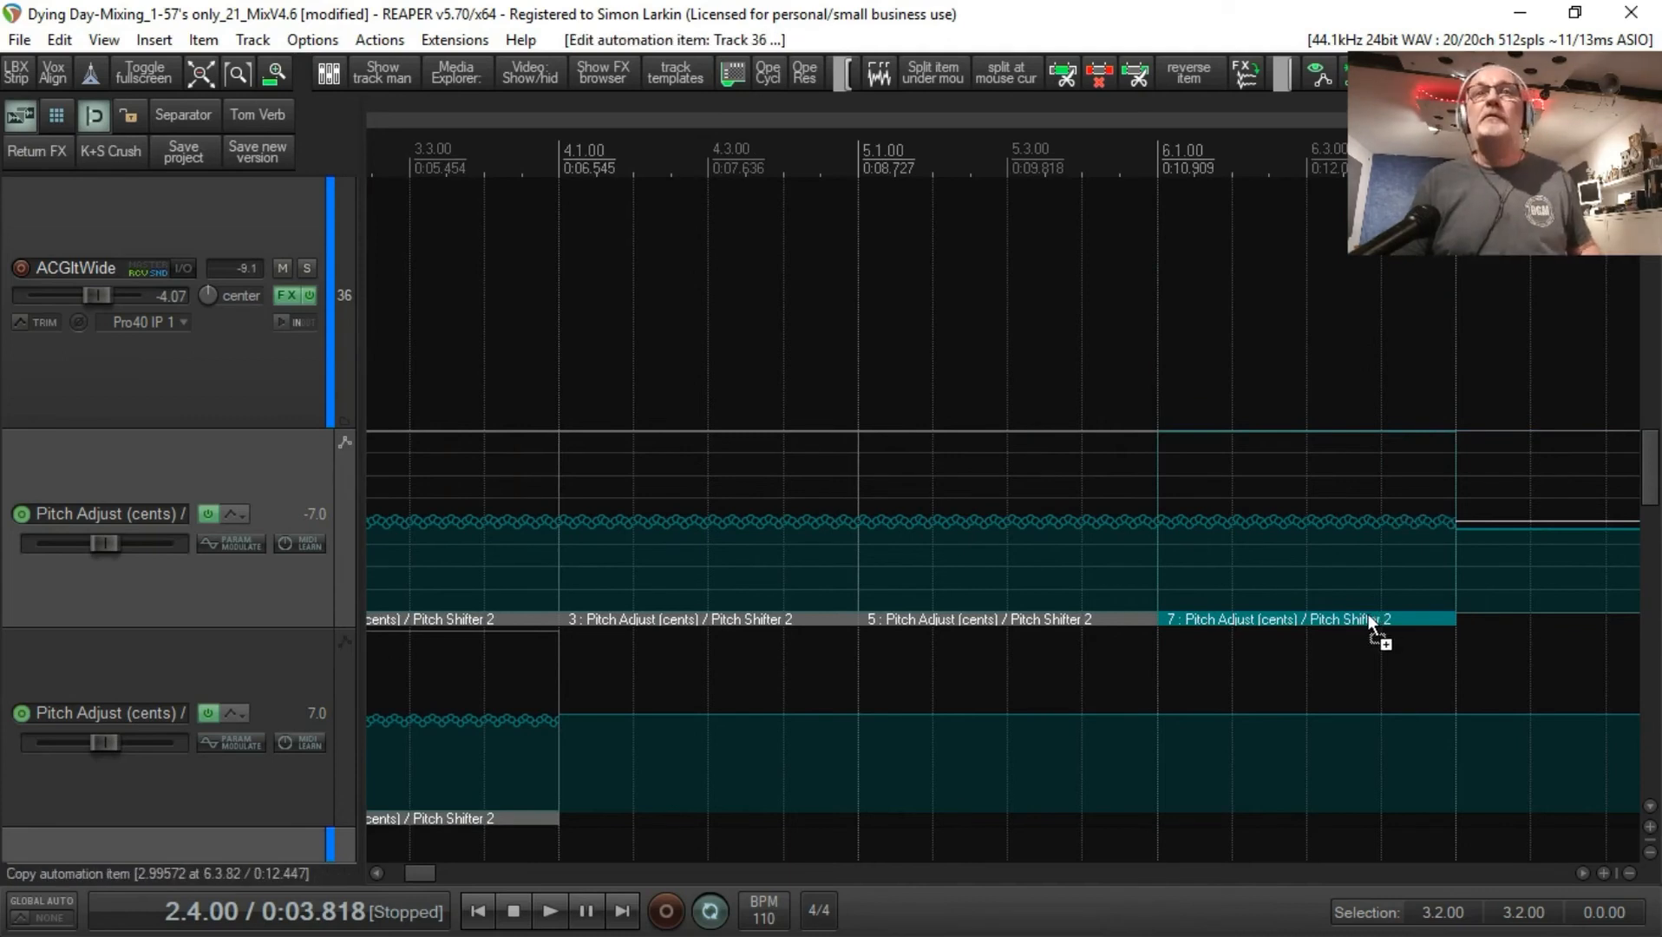
{"action": "left_click_drag", "start_coordinate": [1367, 618], "coordinate": [1228, 624]}
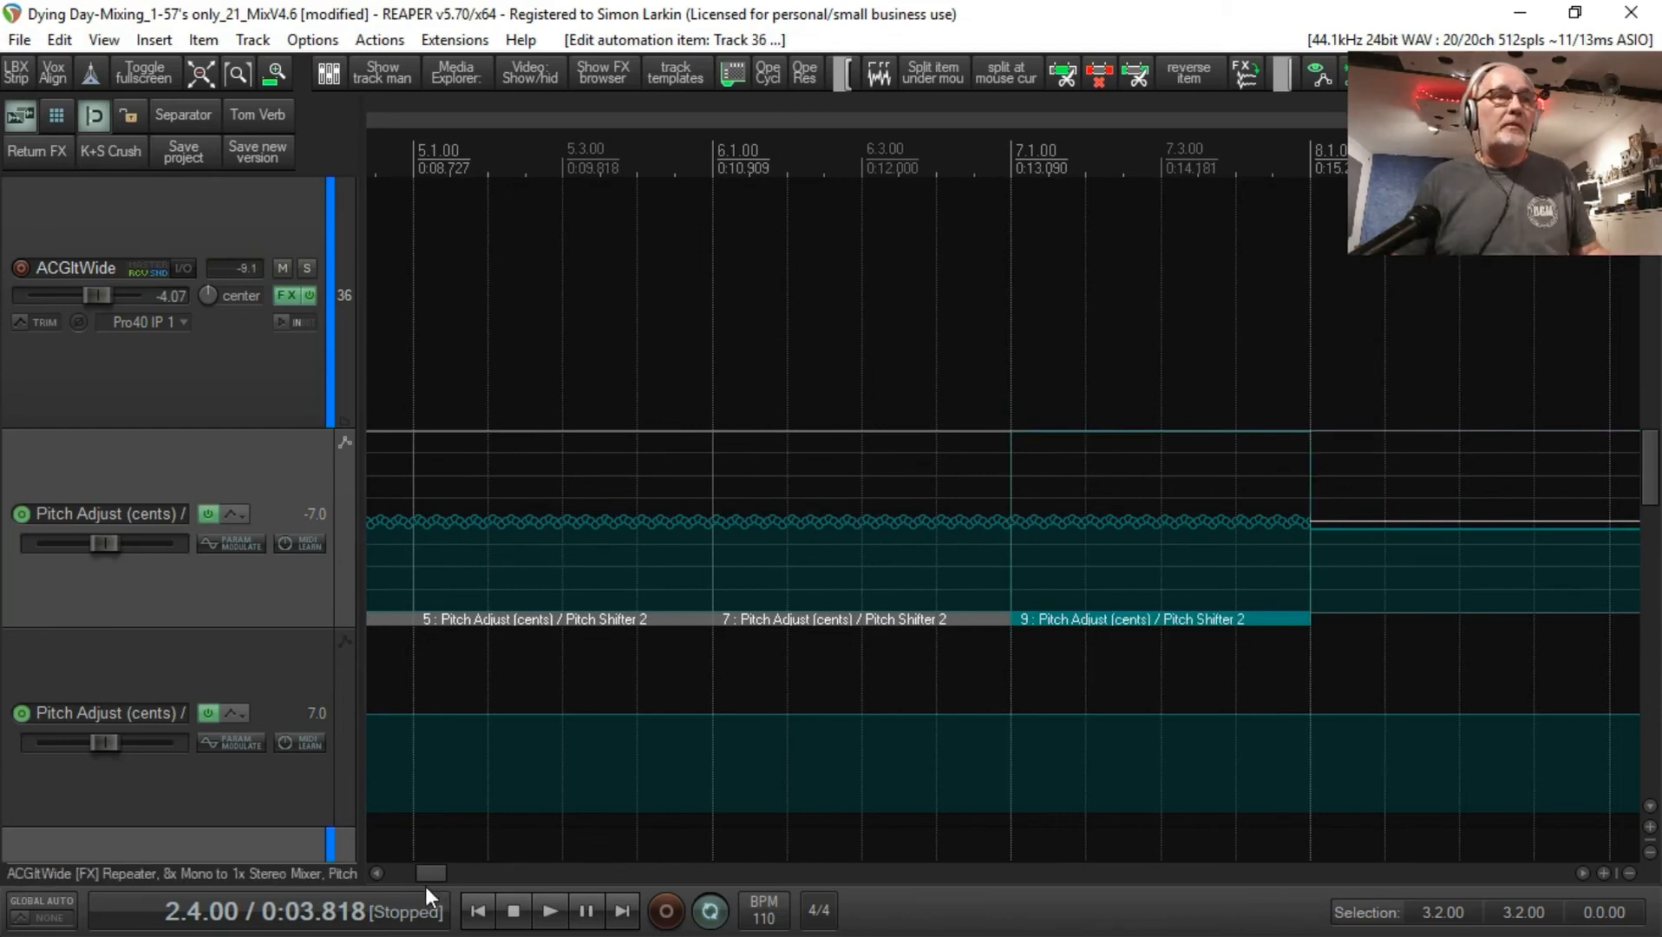
Step: Duplicate the second envelope's automation item and line up the two items from 3.1.00 to 5.1.00
{"action": "left_click_drag", "start_coordinate": [434, 876], "coordinate": [421, 876]}
{"action": "left_click", "coordinate": [622, 817]}
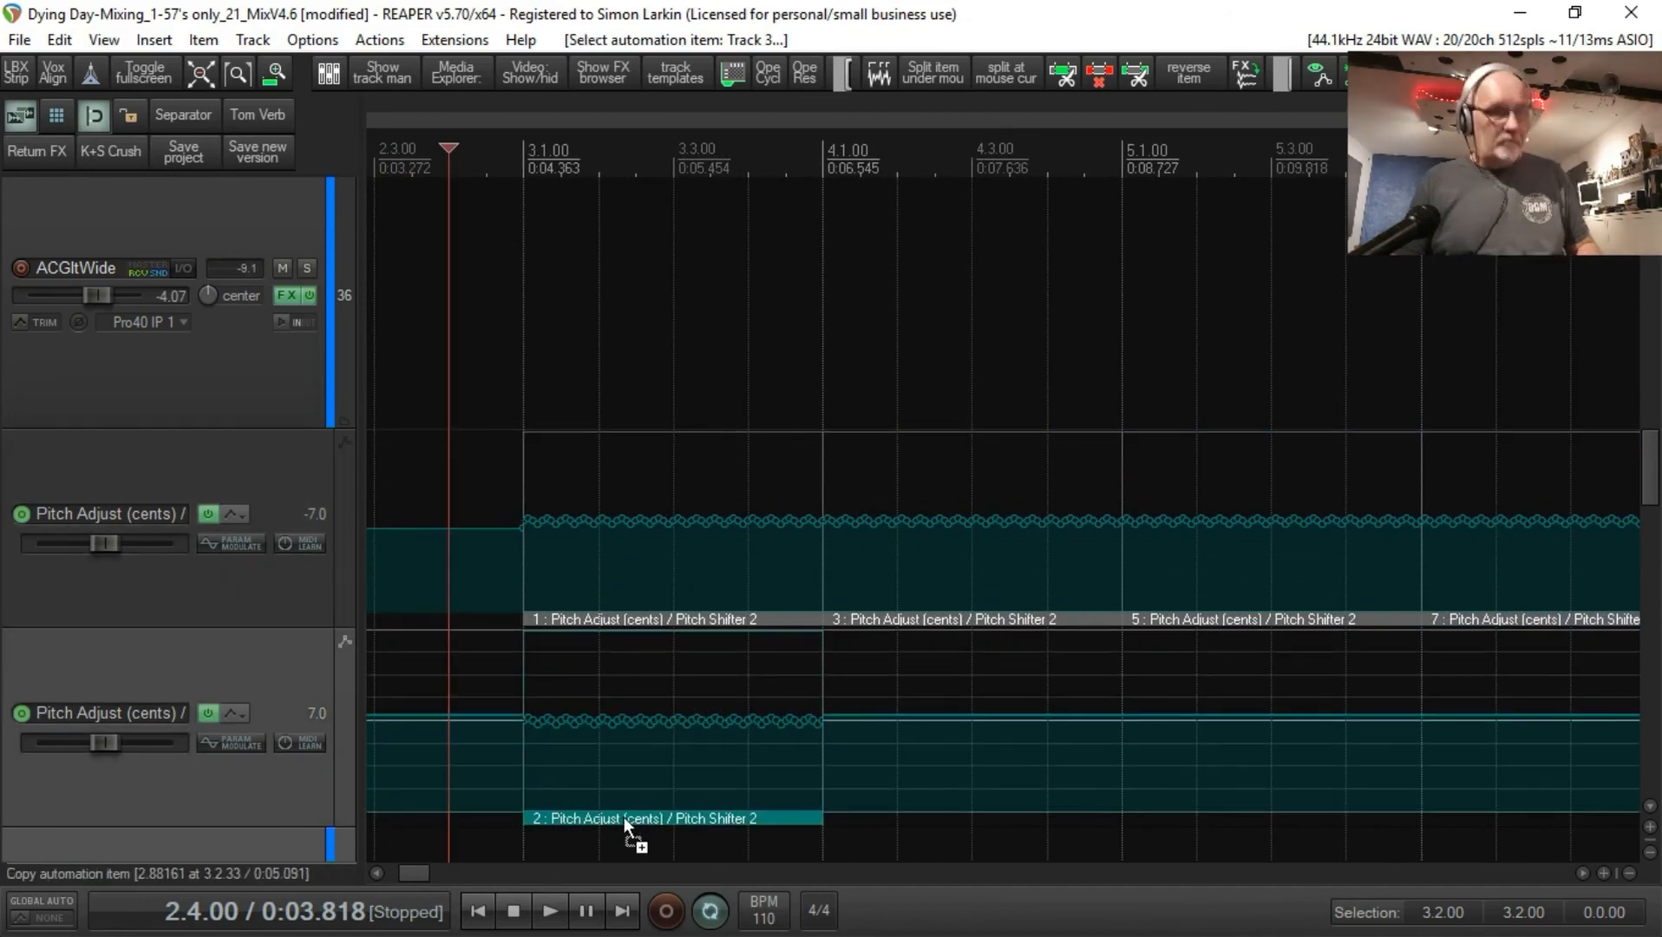
{"action": "left_click_drag", "start_coordinate": [623, 817], "coordinate": [916, 809]}
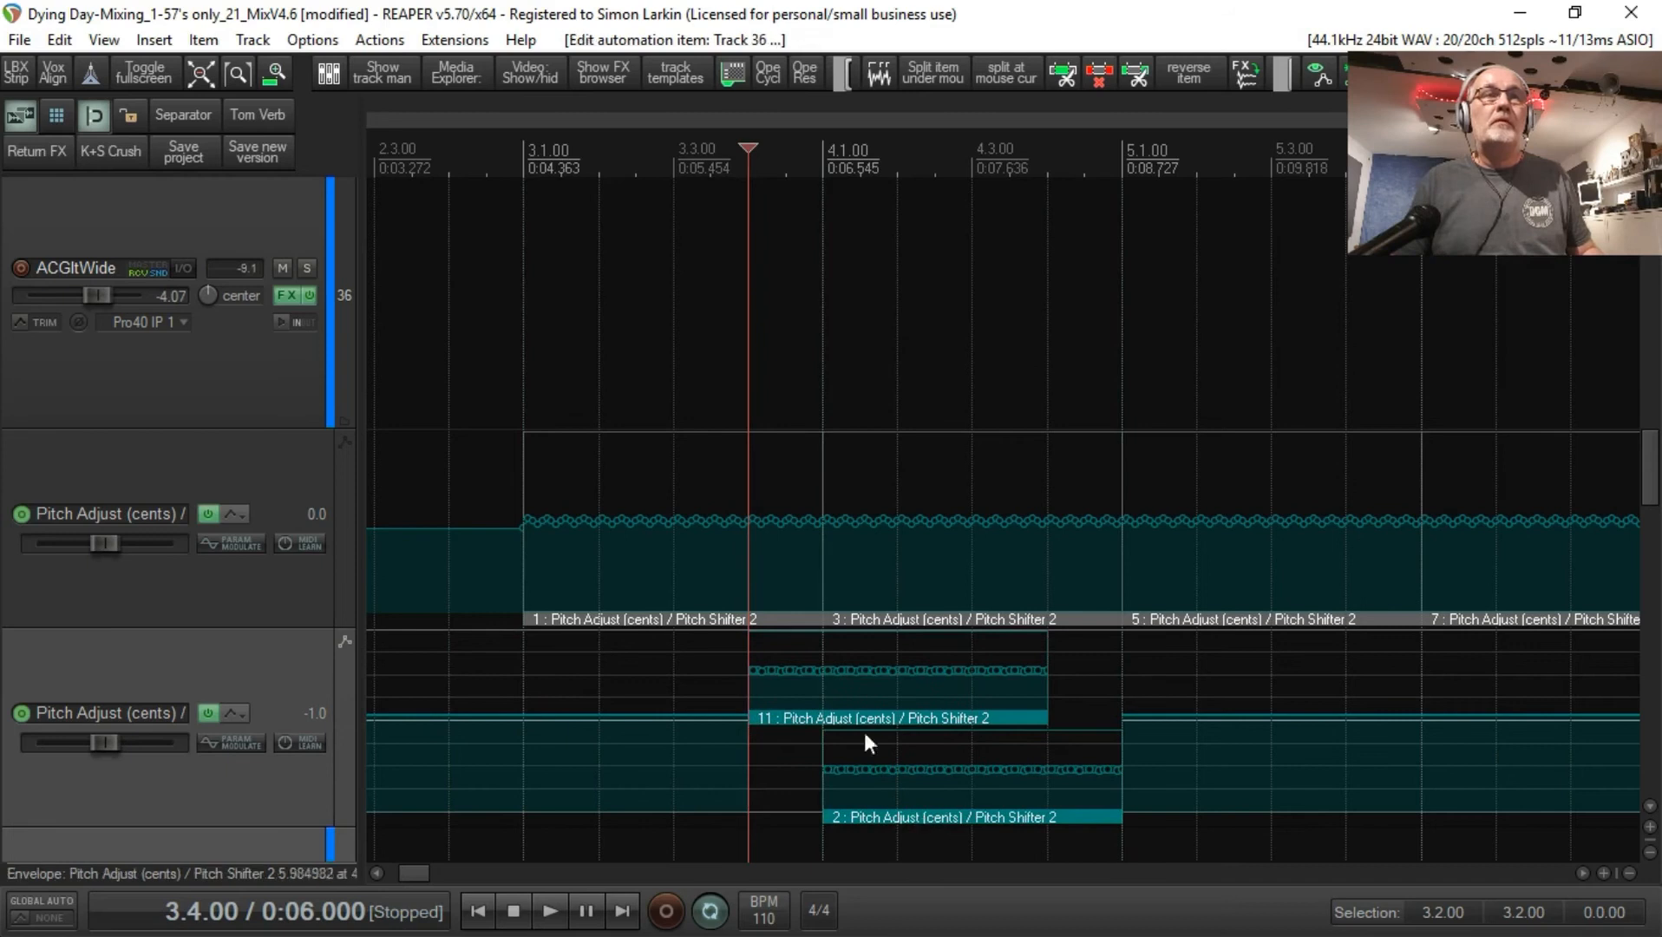
{"action": "left_click_drag", "start_coordinate": [888, 721], "coordinate": [714, 736]}
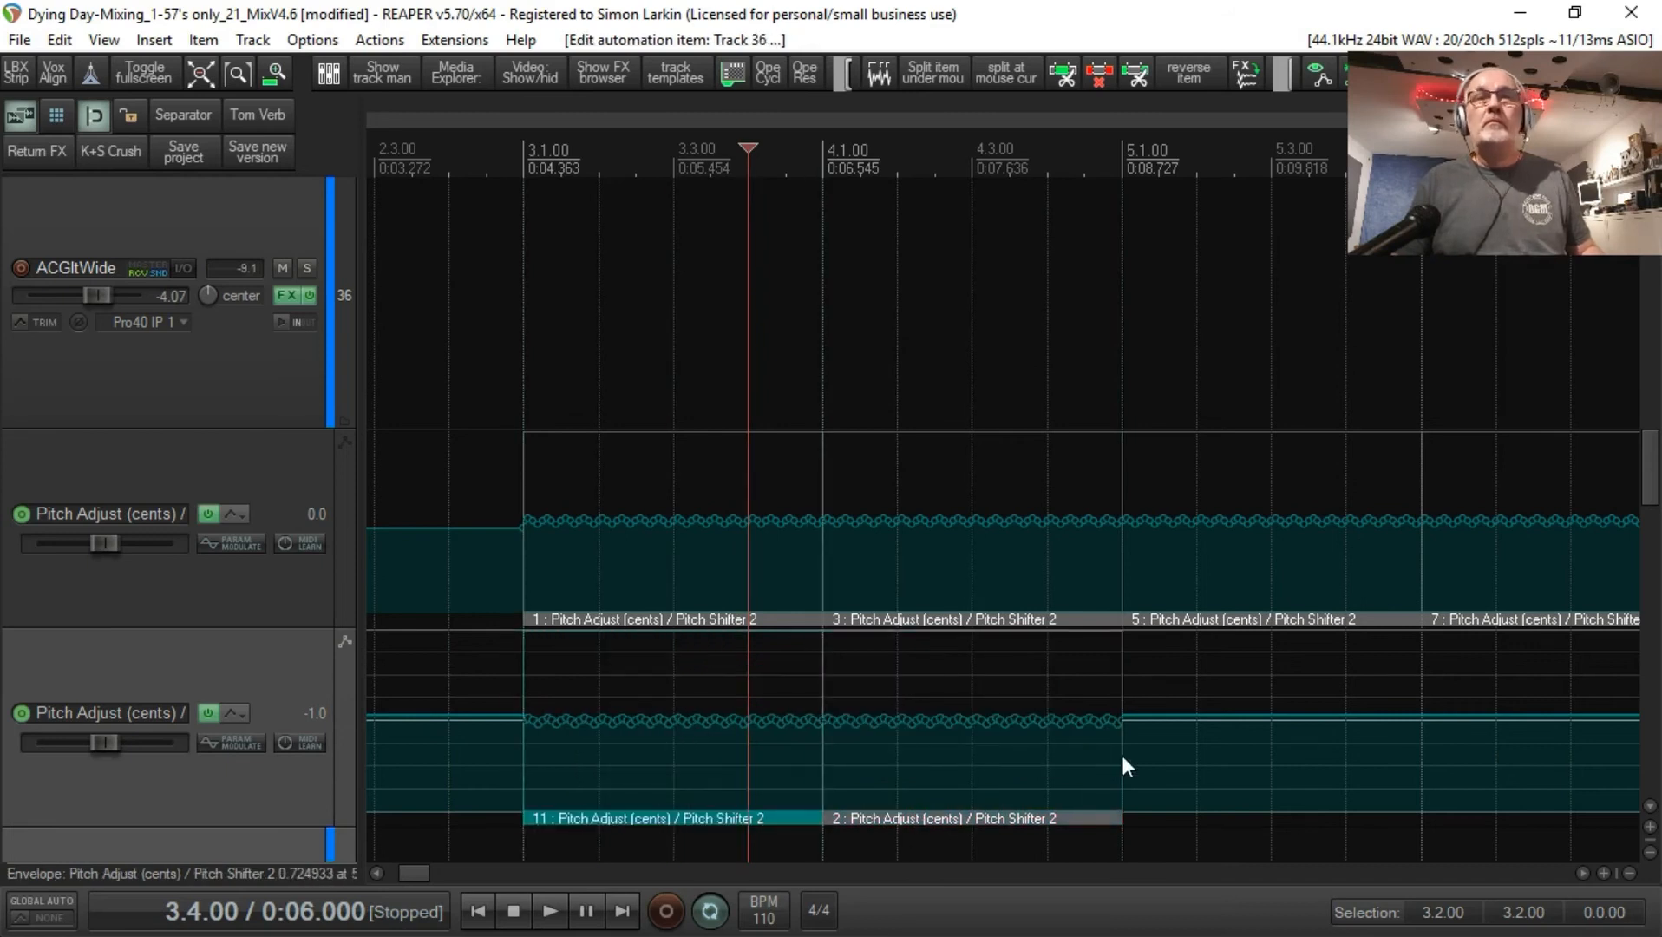
Step: Try to paste another automation item at 5.1.00 on the second Pitch Adjust (cents) envelope
{"action": "left_click", "coordinate": [1128, 835]}
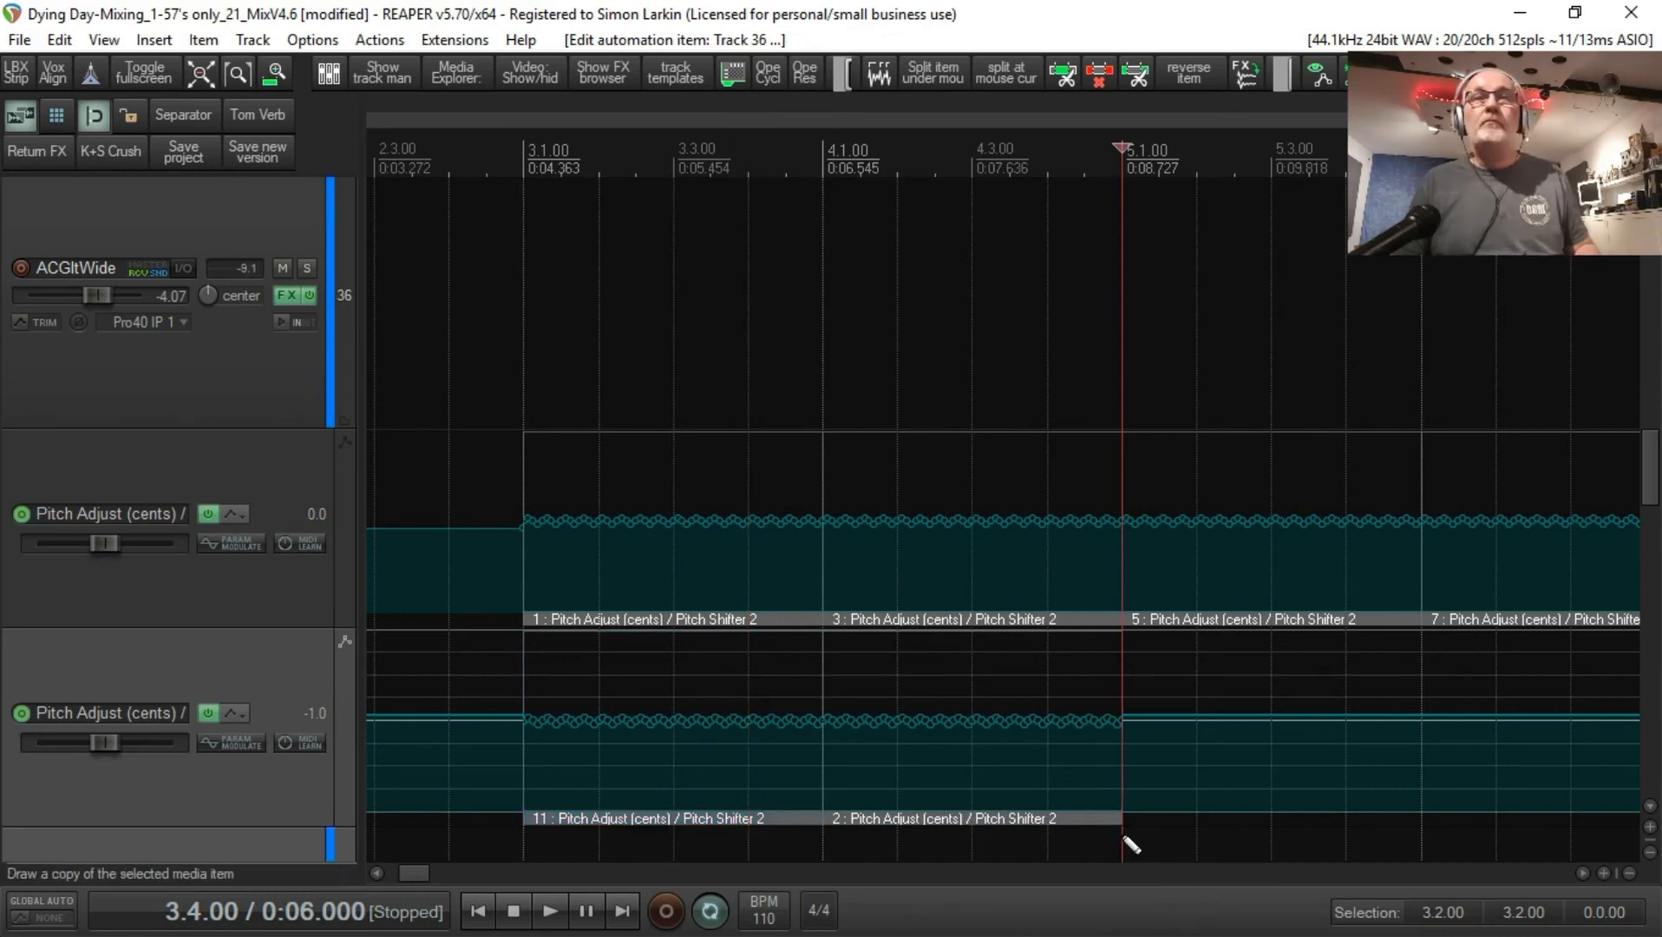
{"action": "key", "text": "ctrl+v"}
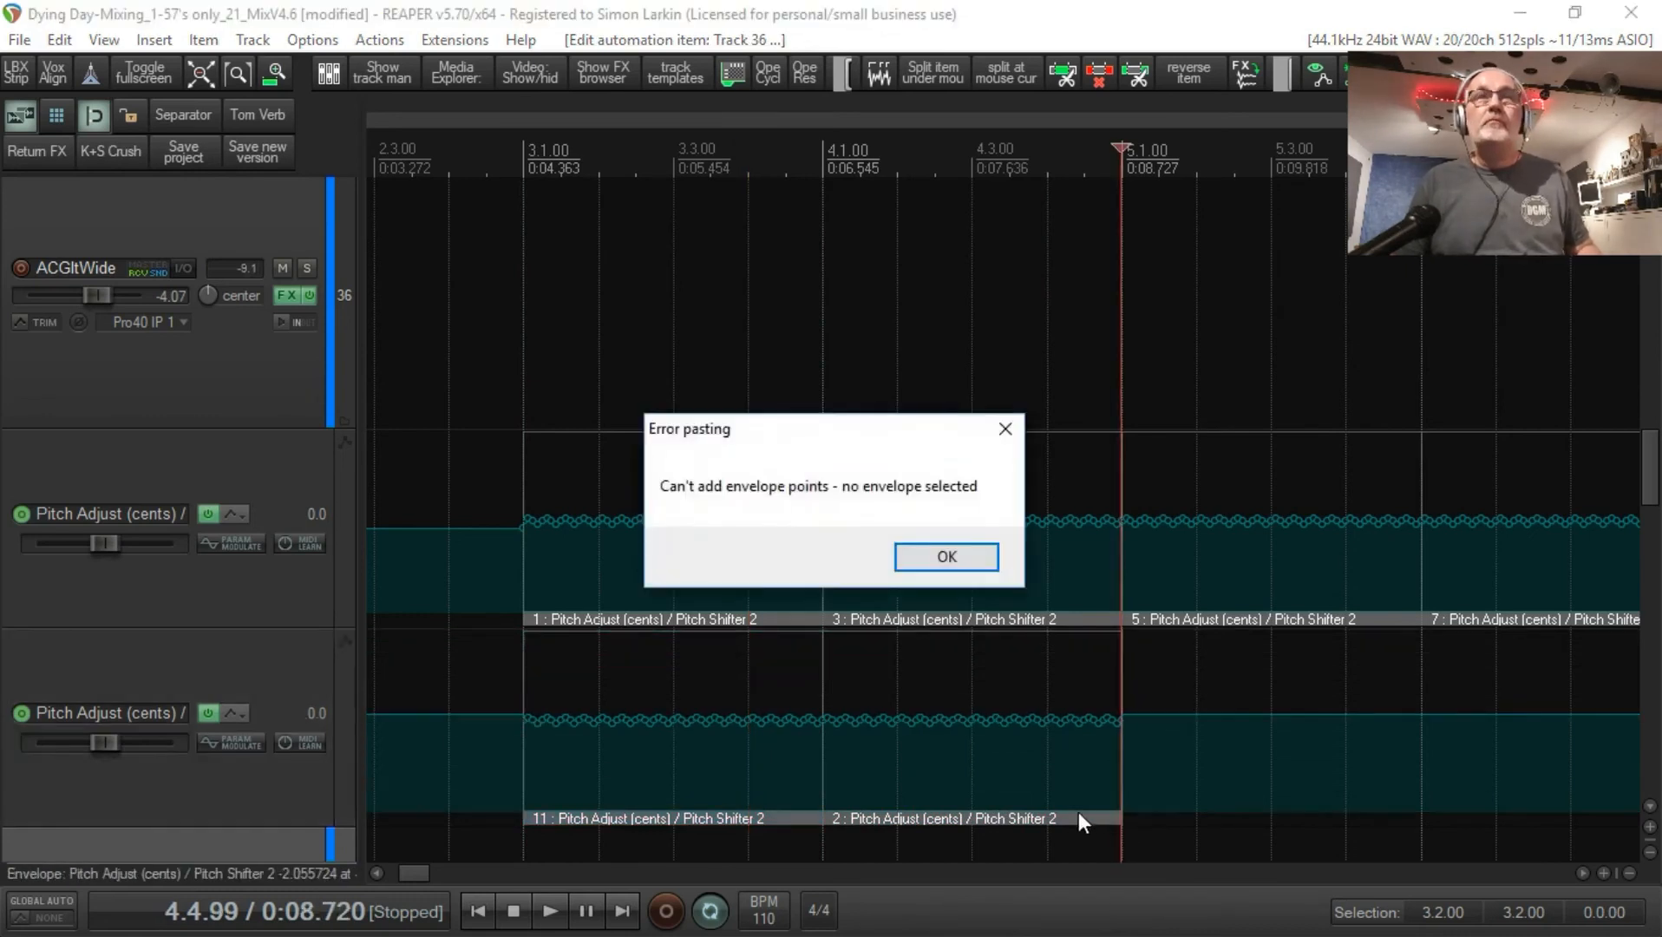
{"action": "left_click", "coordinate": [965, 555]}
Step: Copy the automation item along the second Pitch Adjust (cents) envelope to fill 5.1.00 to 8.1.00
{"action": "left_click_drag", "start_coordinate": [1054, 802], "coordinate": [1361, 816]}
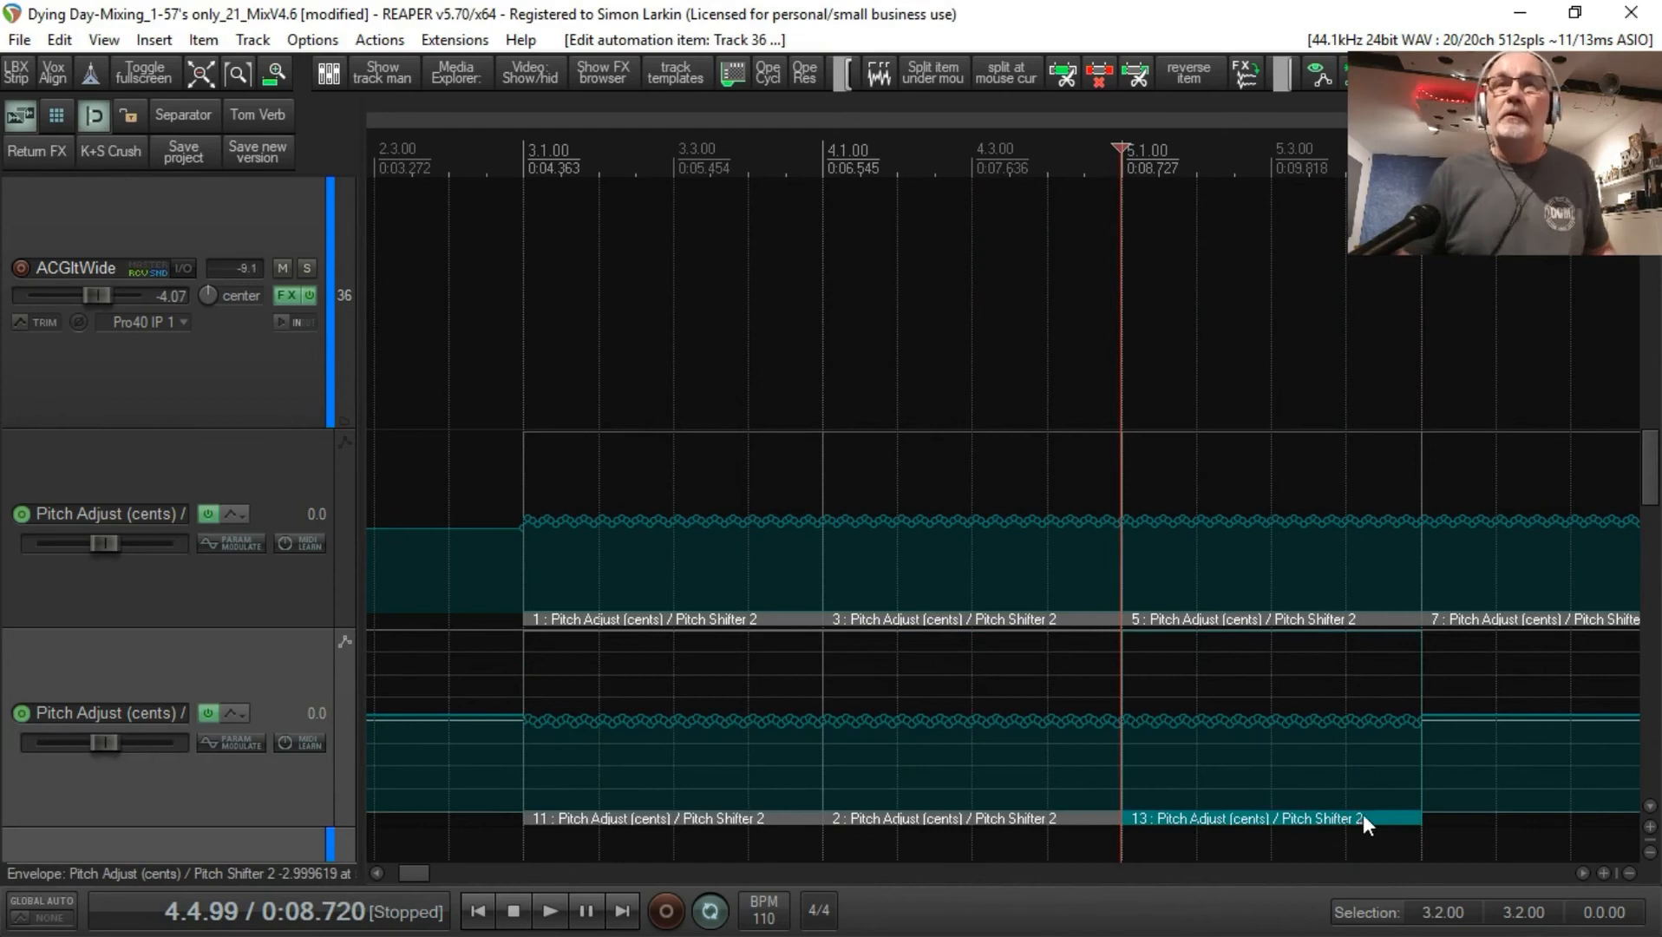
{"action": "left_click_drag", "start_coordinate": [1352, 818], "coordinate": [1638, 809]}
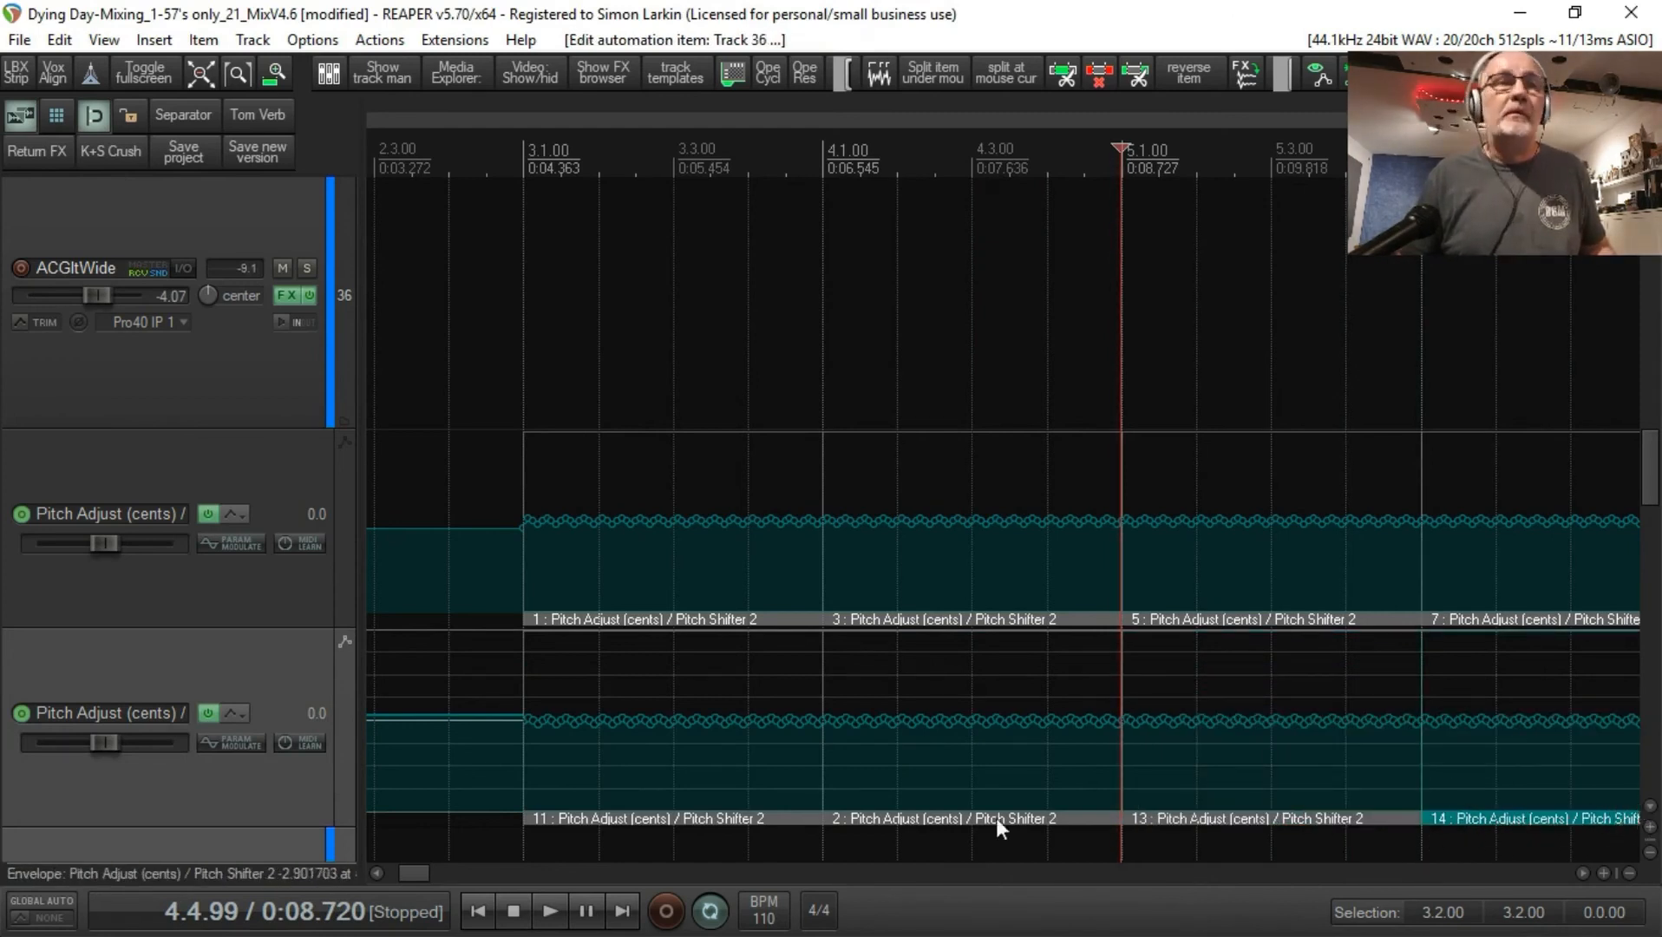
{"action": "left_click_drag", "start_coordinate": [428, 873], "coordinate": [455, 874]}
{"action": "left_click_drag", "start_coordinate": [1078, 820], "coordinate": [1258, 822]}
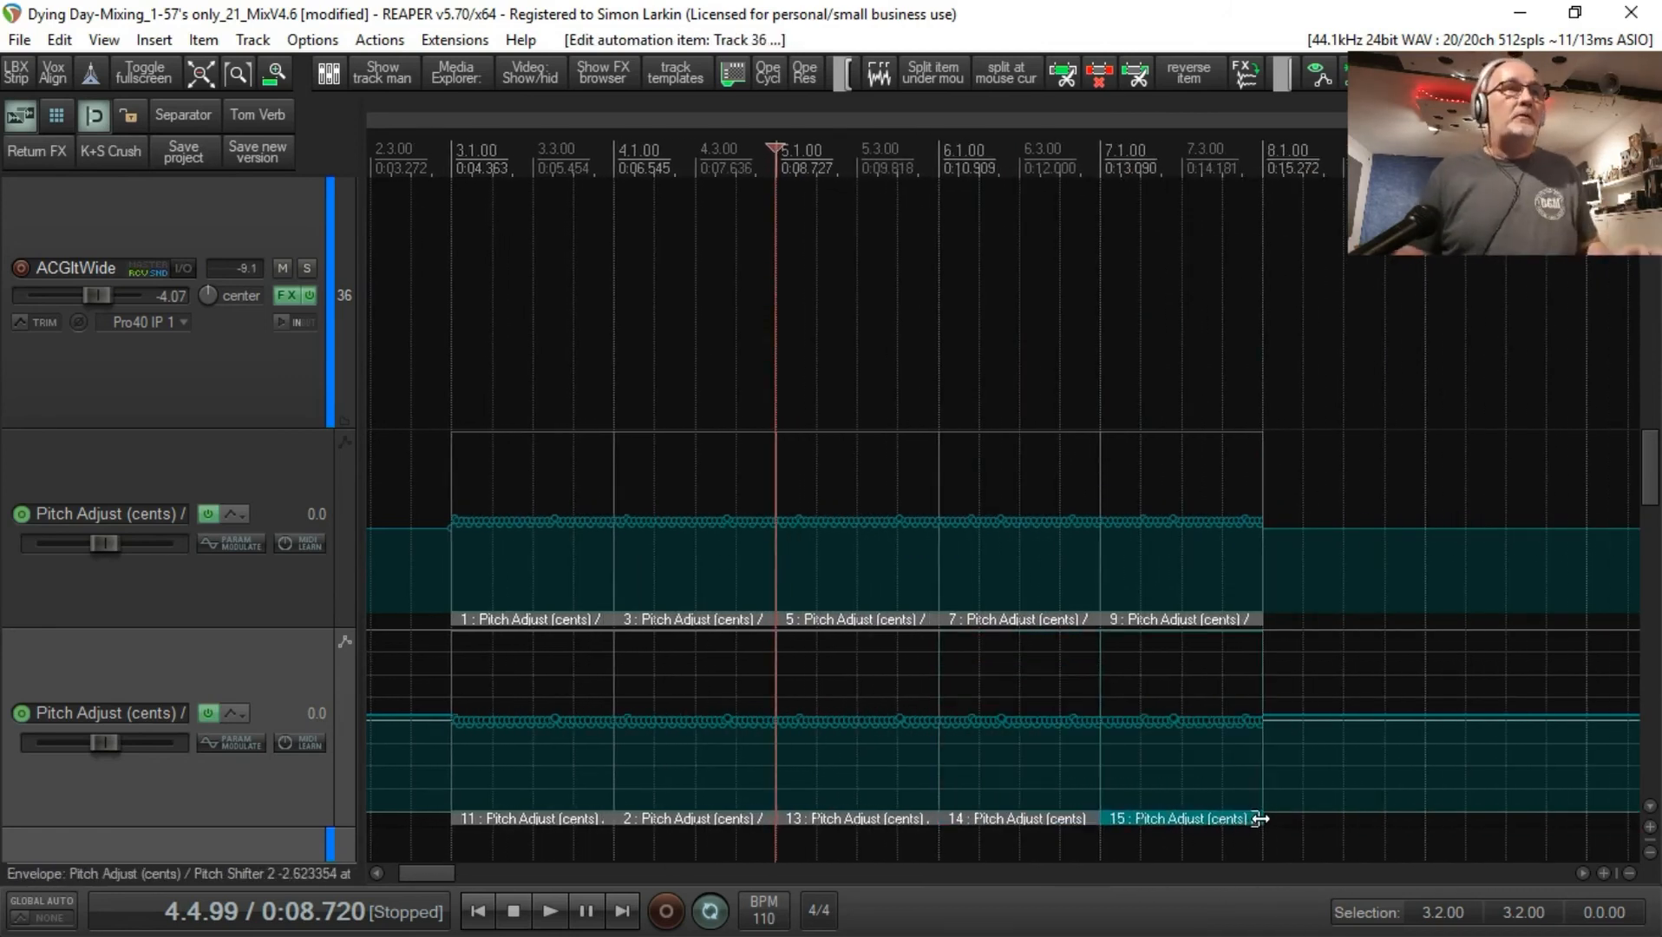
{"action": "left_click", "coordinate": [1286, 844]}
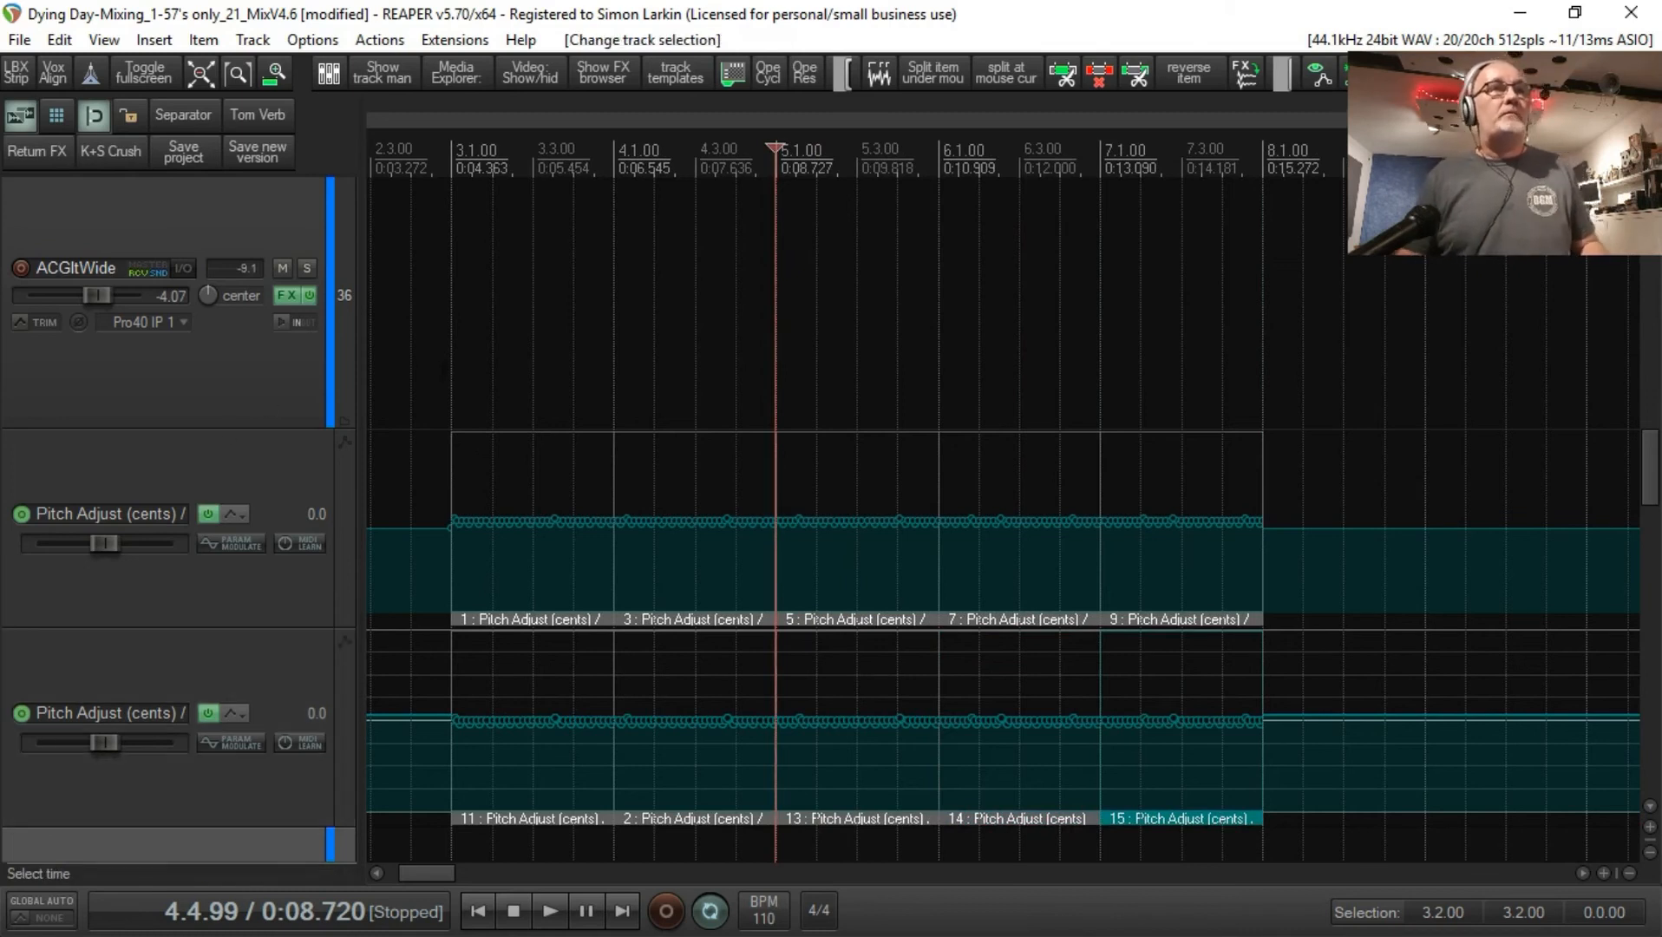
Step: Play the arrangement from 3.1.00 through the modulated bars on both pitch envelopes, and stop playback
{"action": "left_click", "coordinate": [449, 366]}
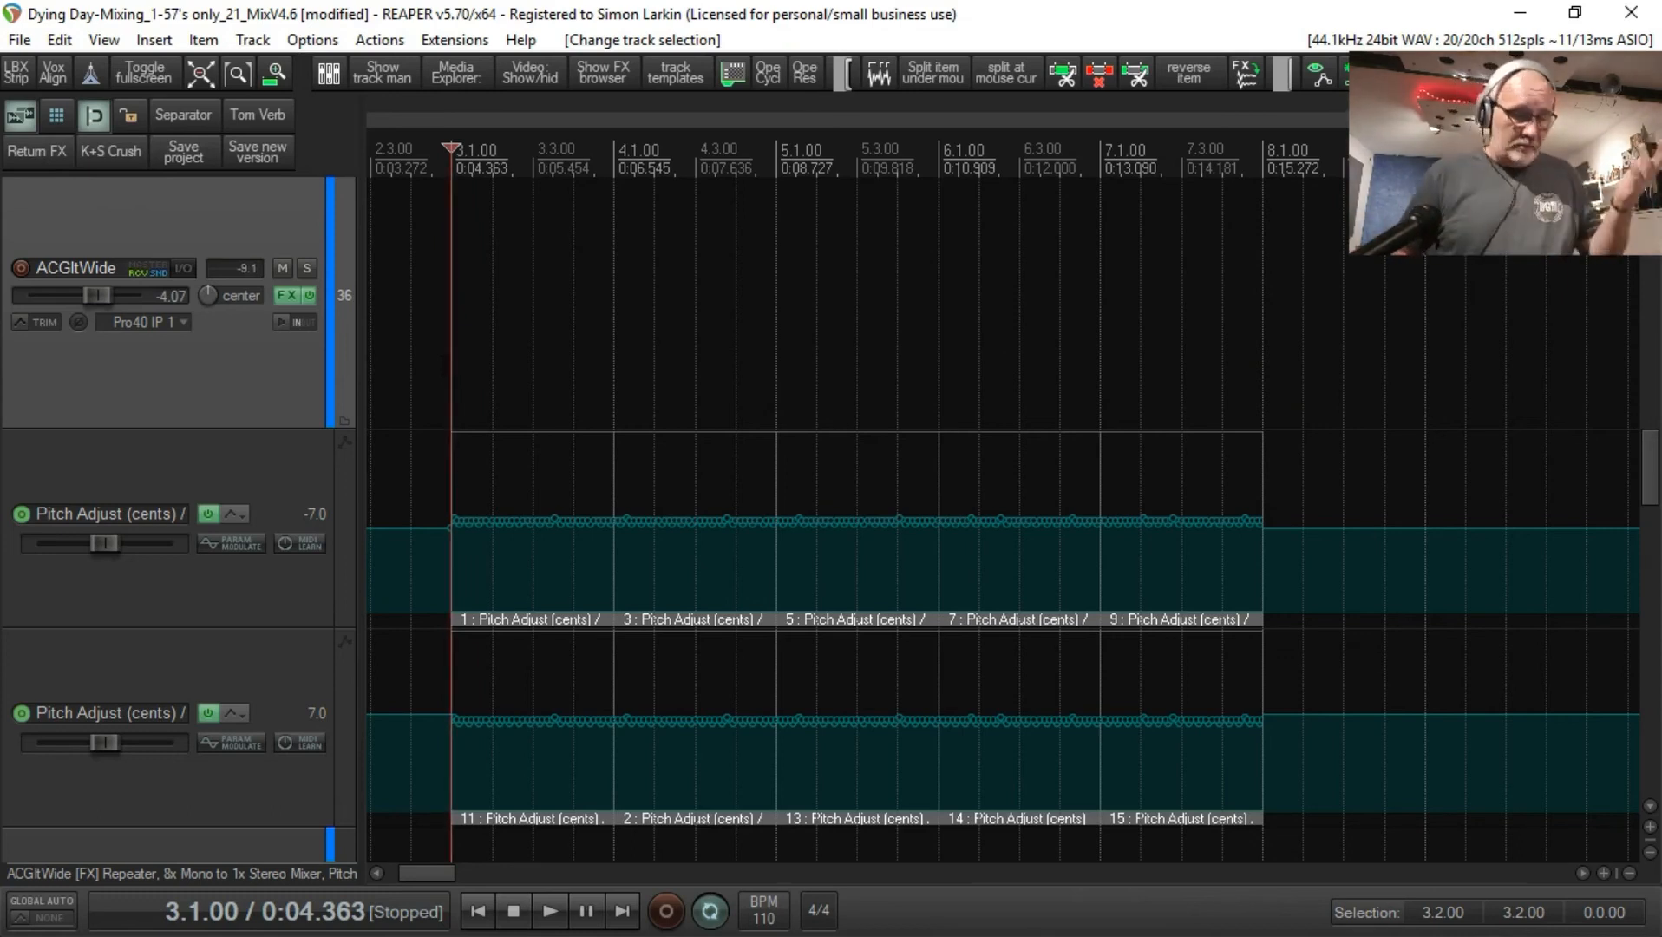
{"action": "key", "text": "space"}
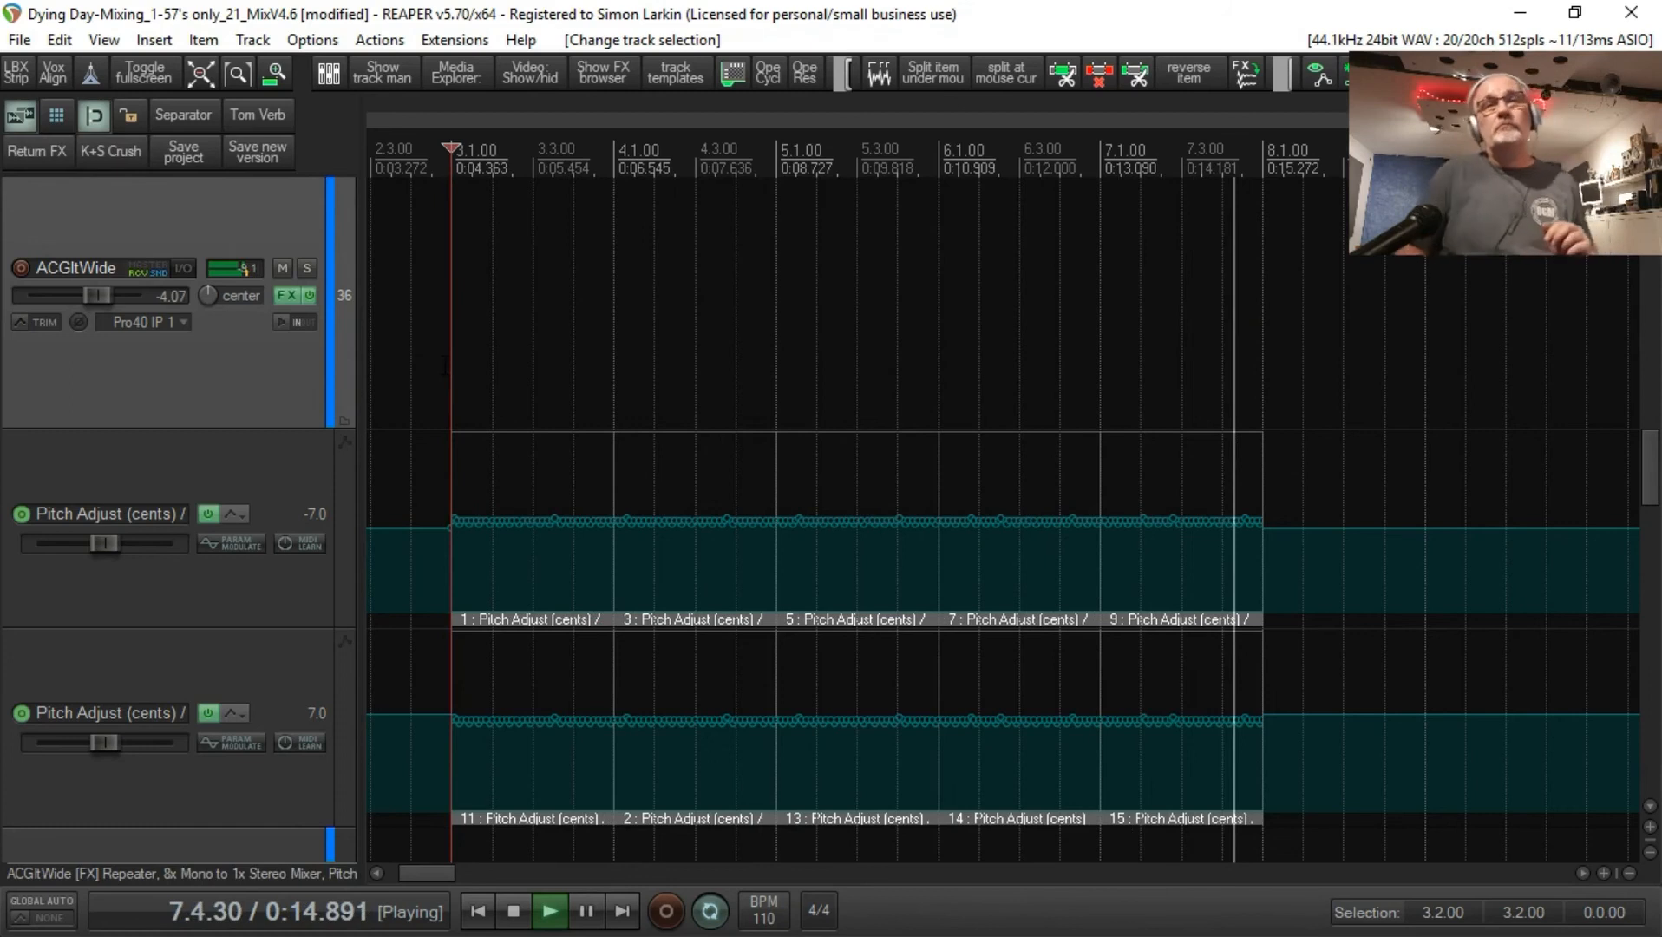
{"action": "key", "text": "space"}
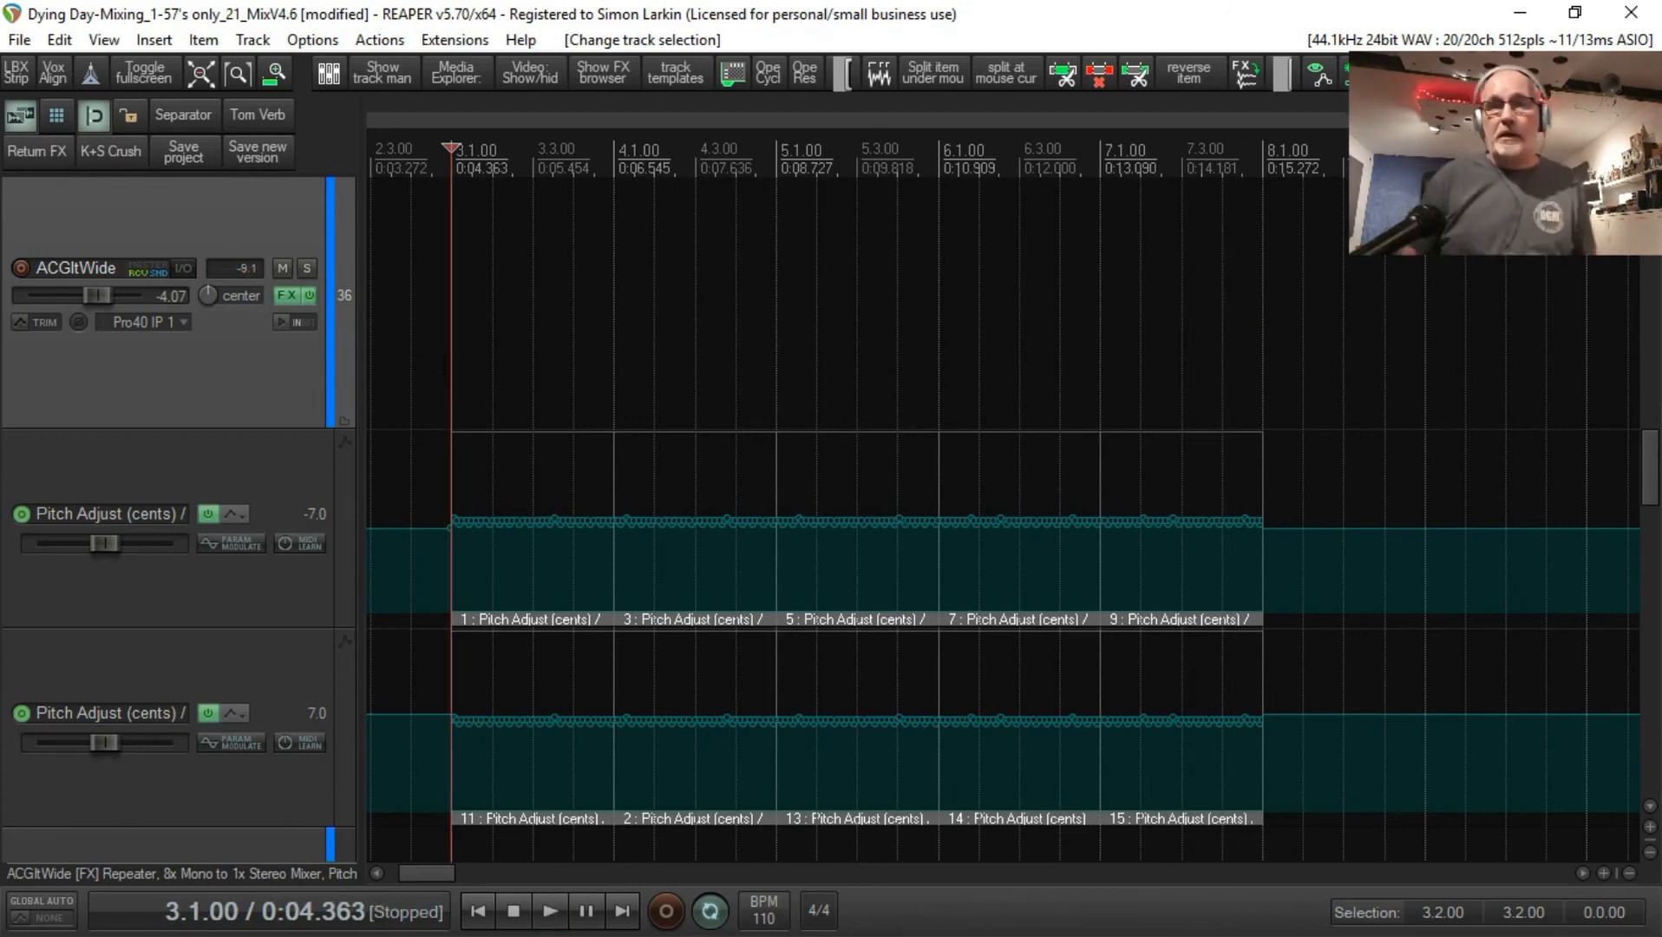